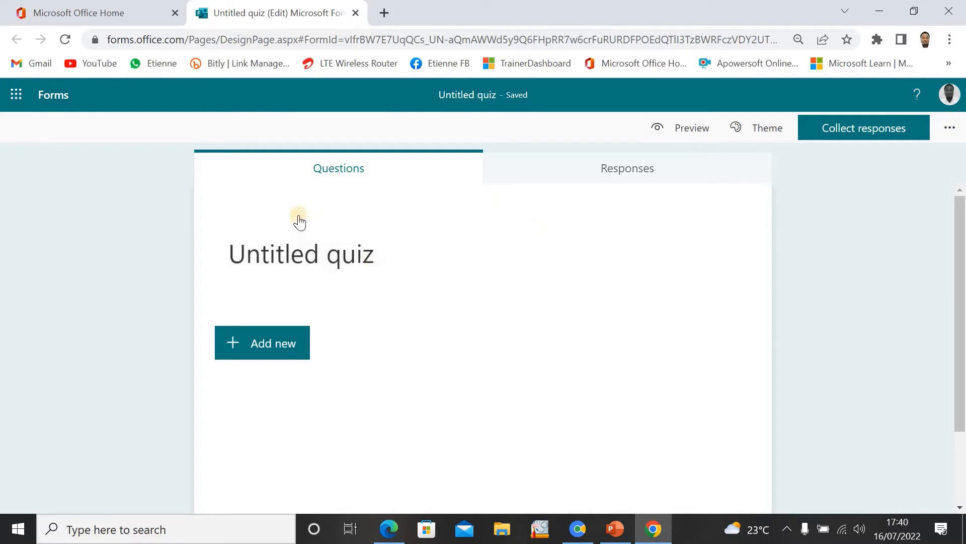
Launch ZoomIt from the desktop and return to the untitled quiz in the Chrome browser.
left_click(328, 228)
left_click(184, 223)
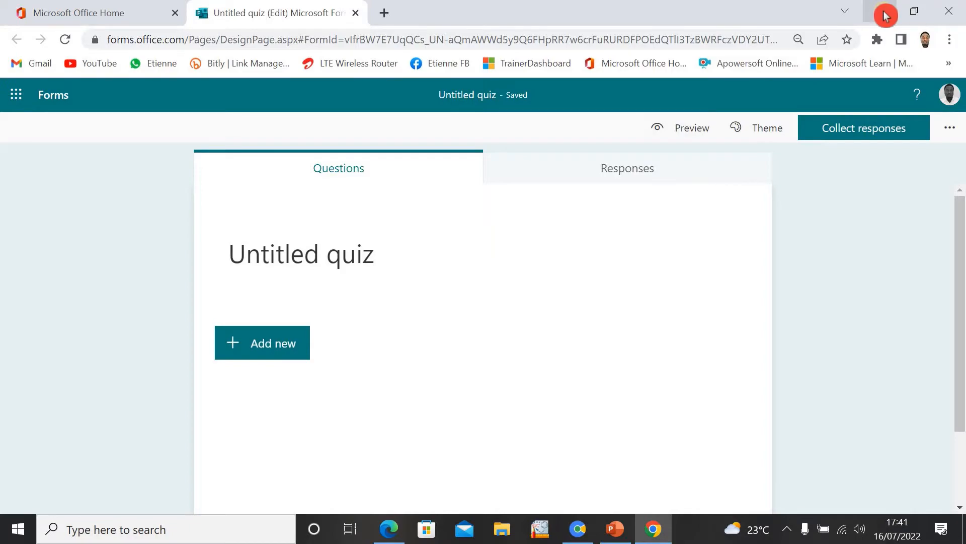
left_click(886, 15)
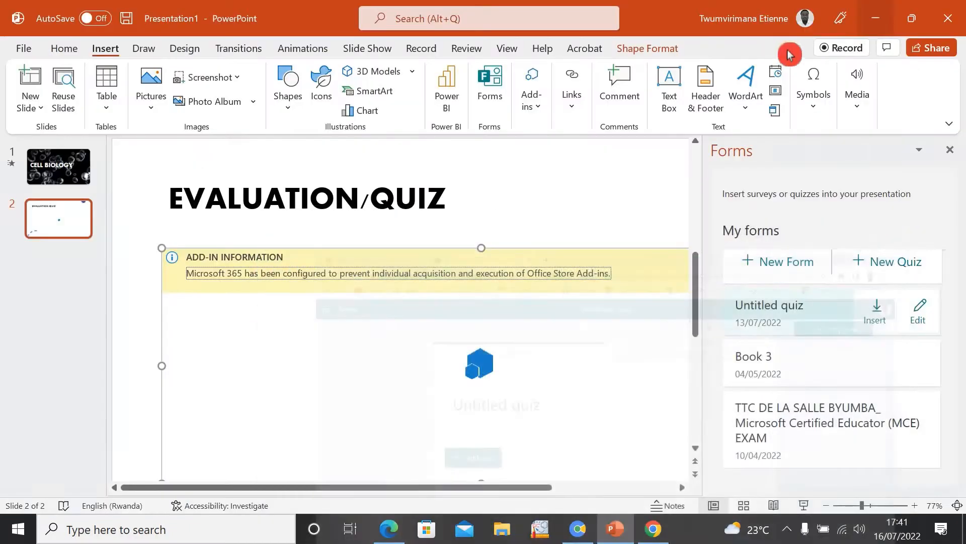
left_click(889, 18)
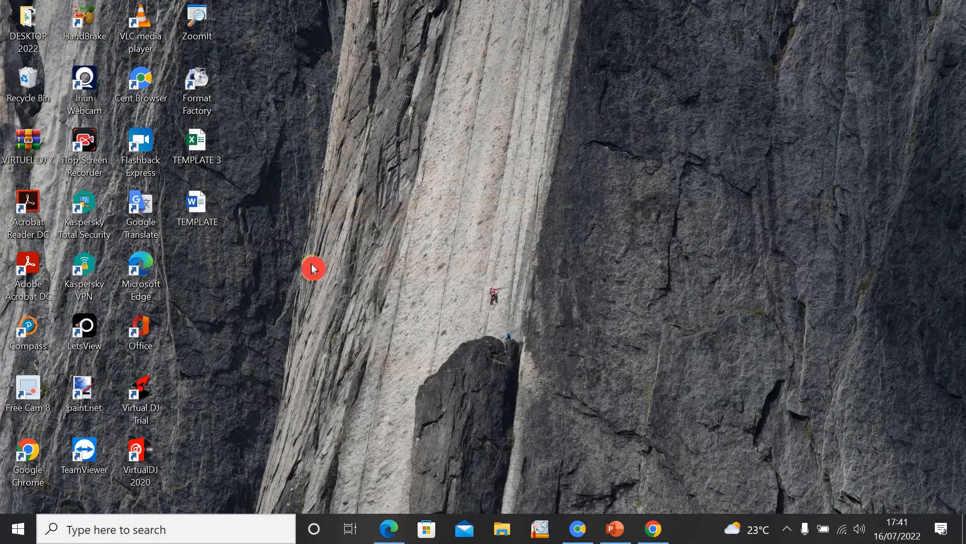
double_click(201, 14)
left_click(621, 529)
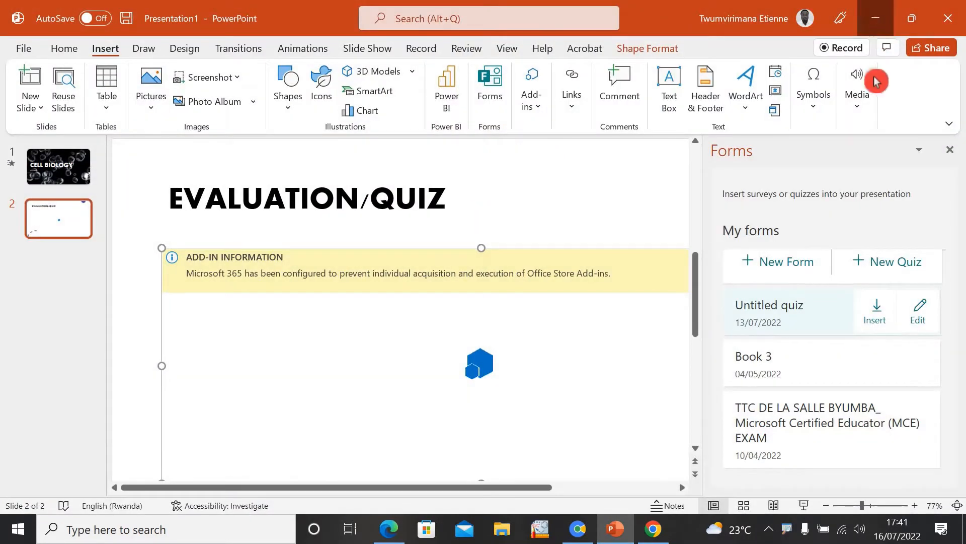
left_click(876, 18)
left_click(615, 527)
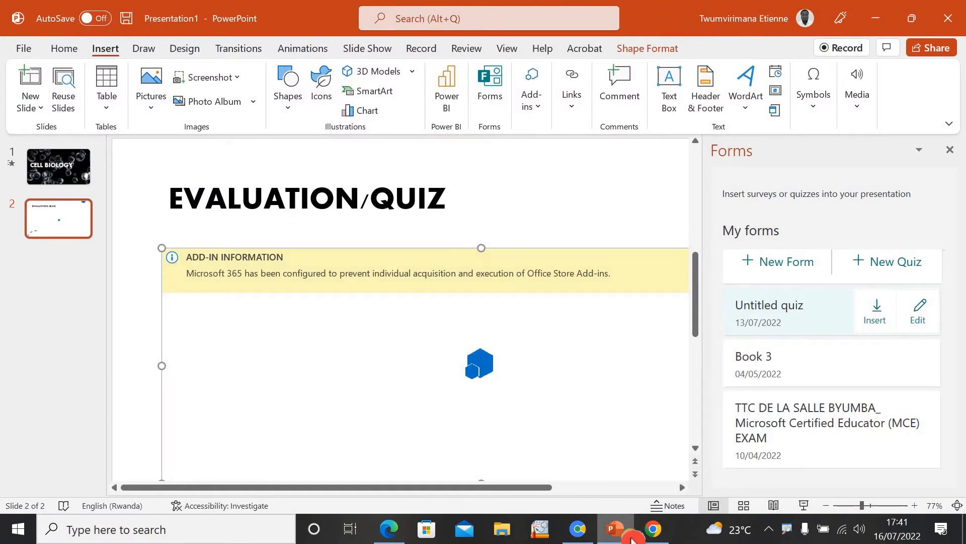
left_click(654, 528)
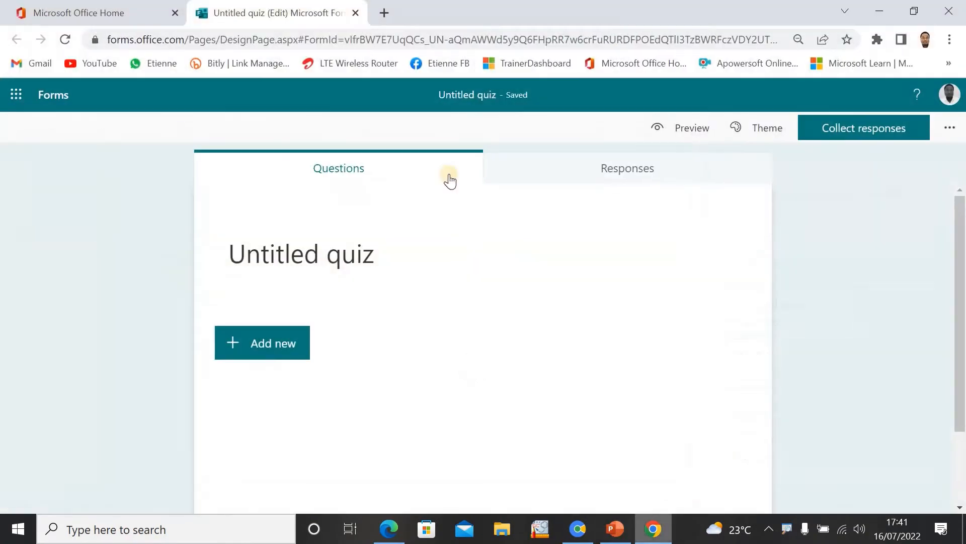
Set the title of the untitled quiz to CELL BIOLOGY QUIZ.
left_click(386, 242)
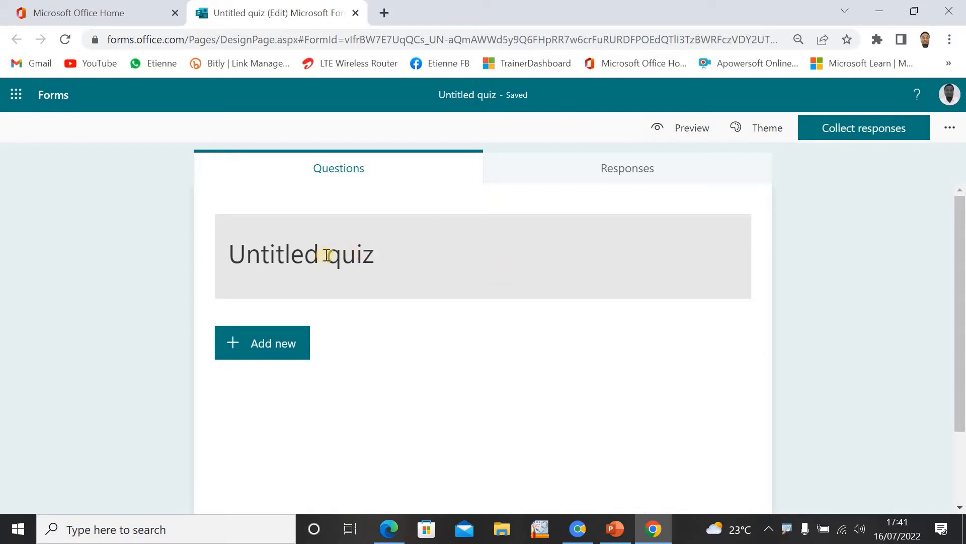
left_click(348, 256)
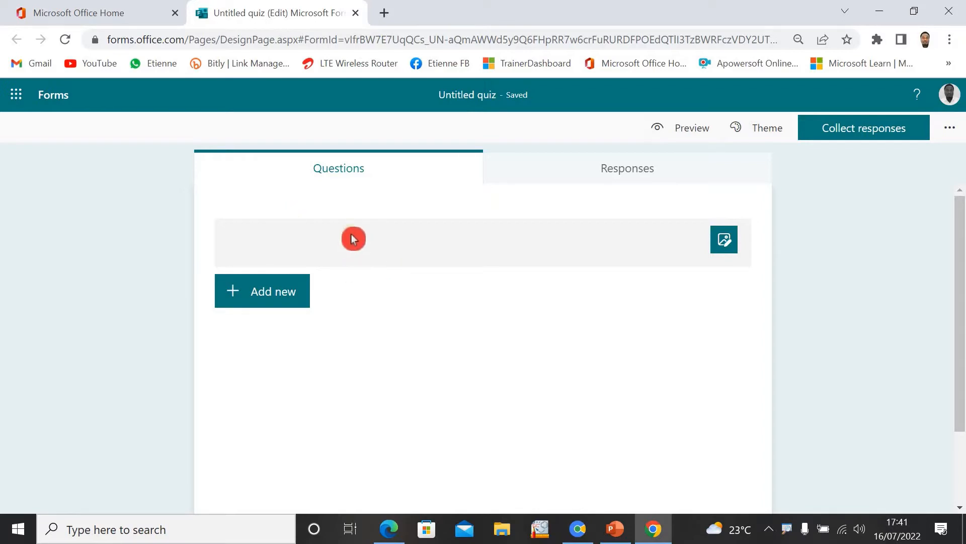
left_click(353, 238)
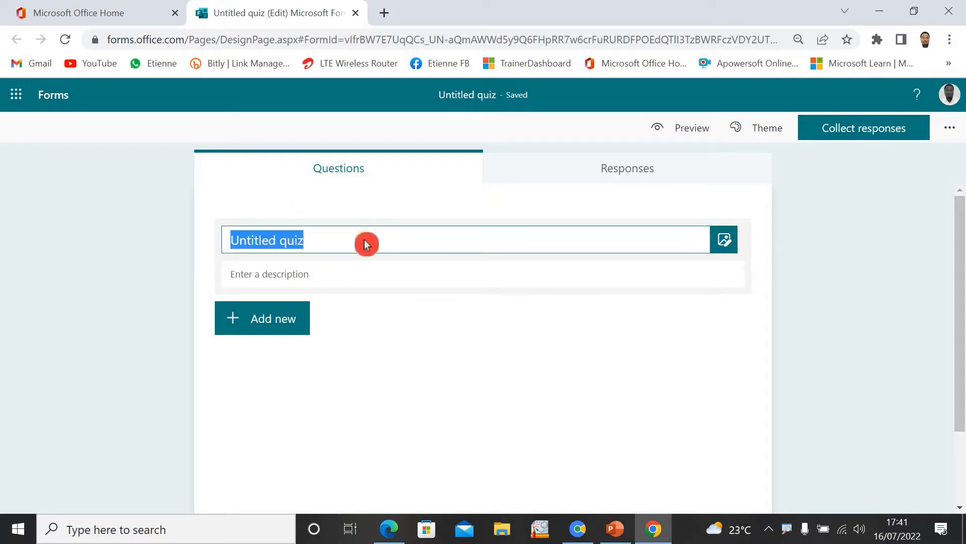
type("CE")
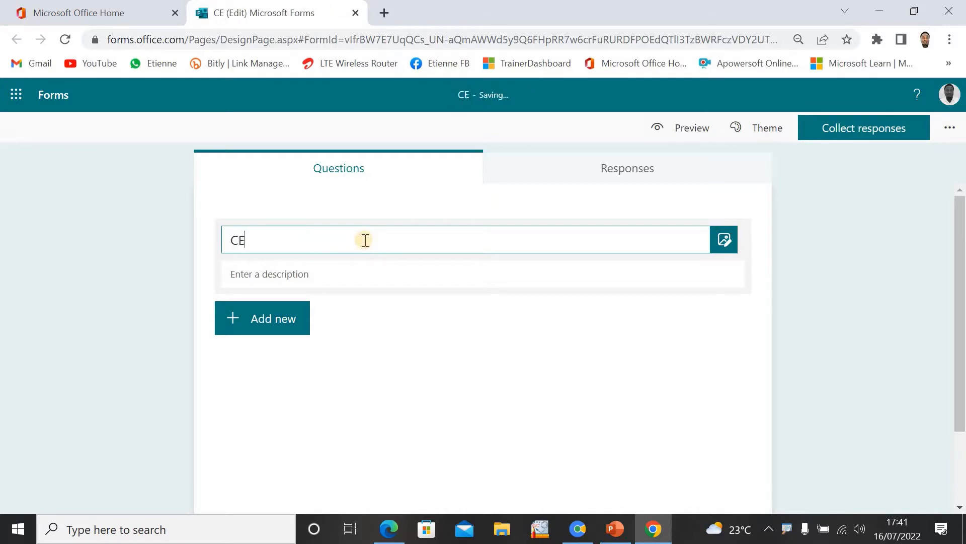
type("LL BIOLOGY")
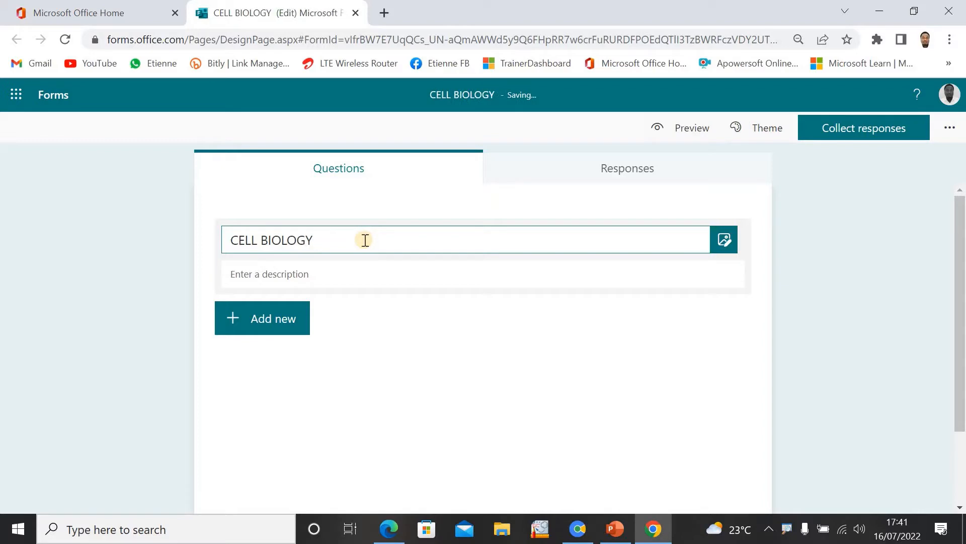
type(" QUI")
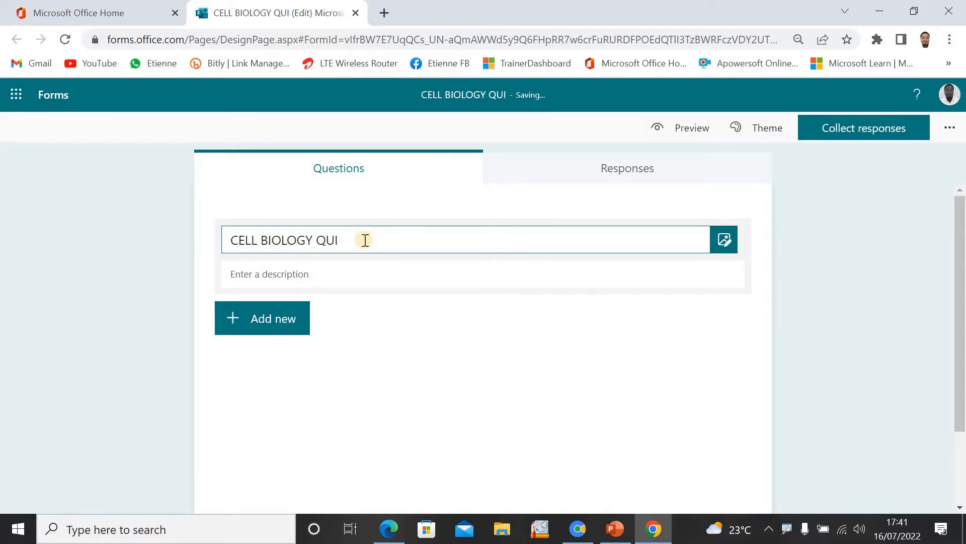
type("Z")
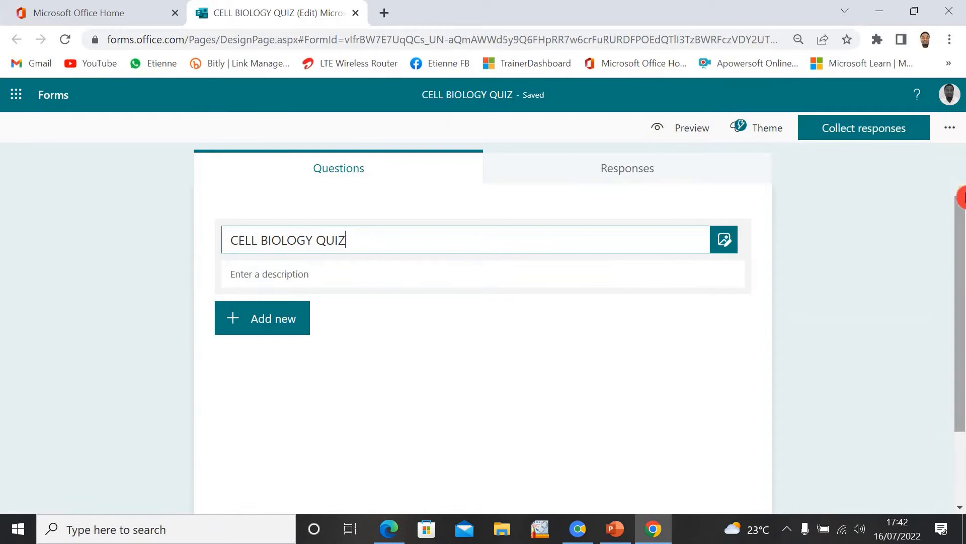
Enter ATTEMPT ALL QUESTIONS as the quiz description.
left_click(949, 129)
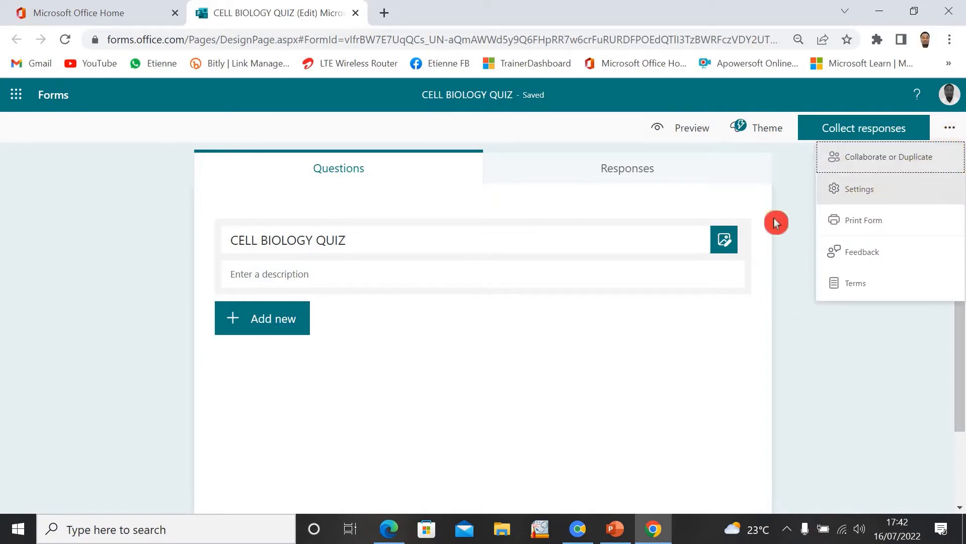
left_click(389, 348)
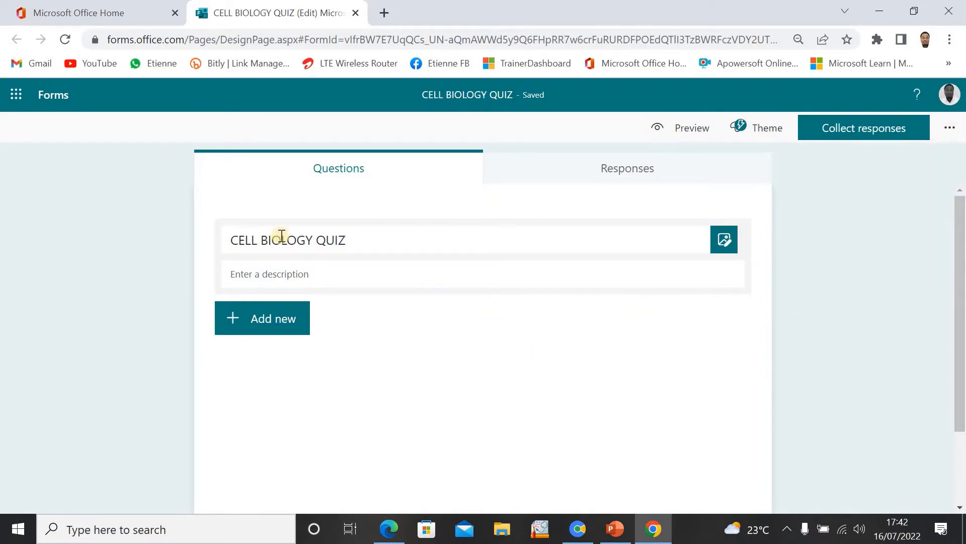
left_click(330, 275)
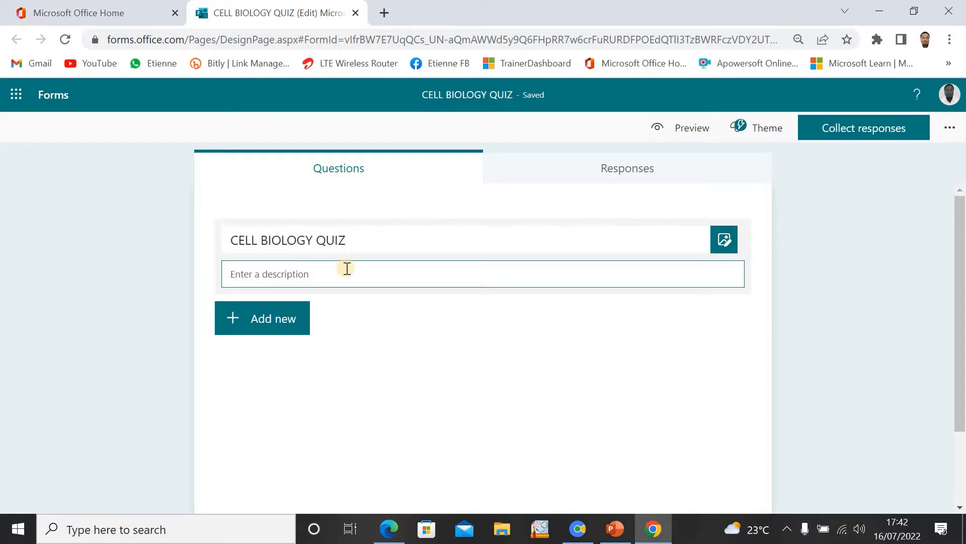
type("F")
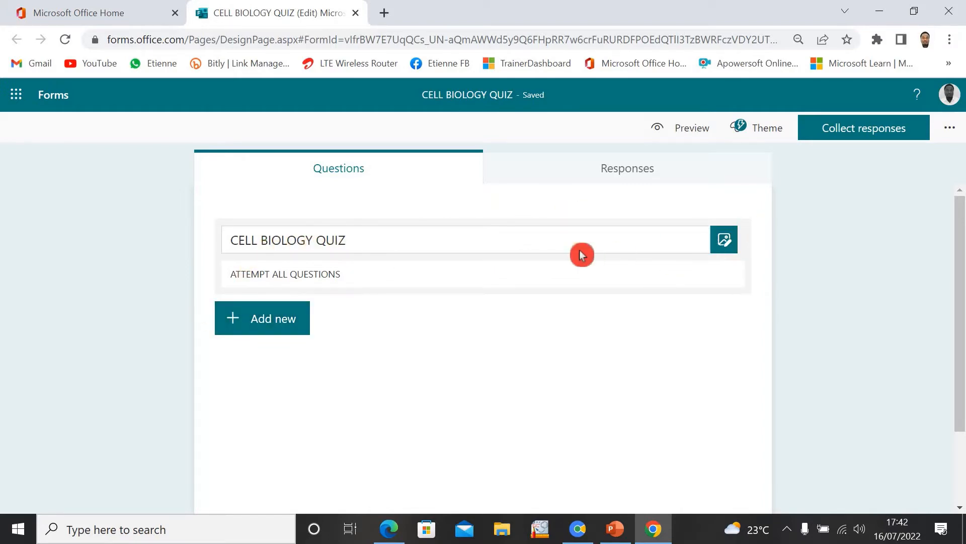
Try to add the first labelled cell diagram from a Bing image search for CELL BIOLOGY to the quiz title.
left_click(725, 240)
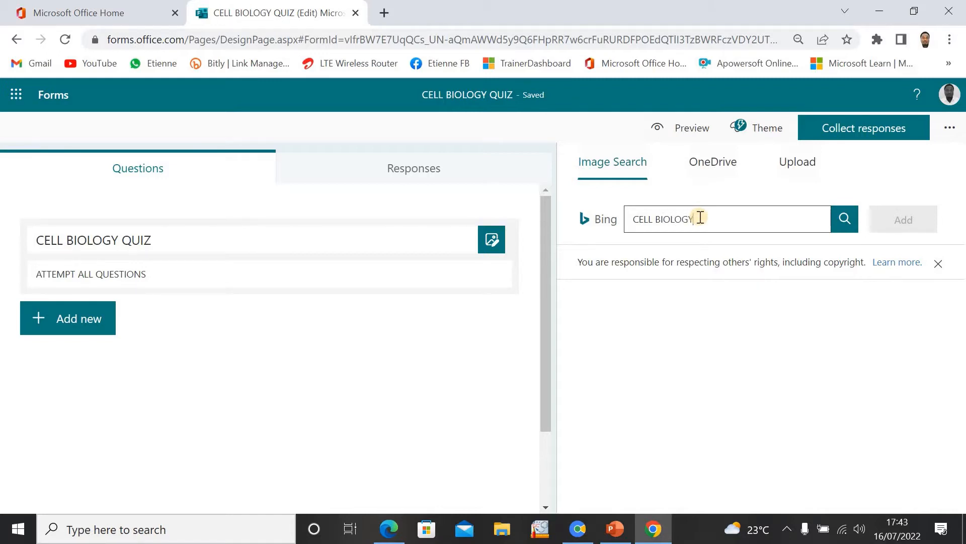
key("Return")
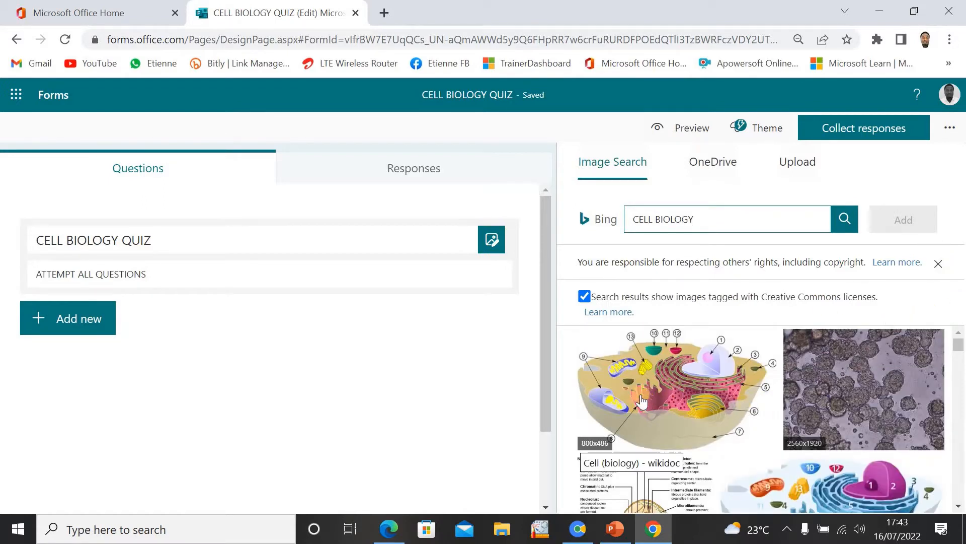
left_click(654, 393)
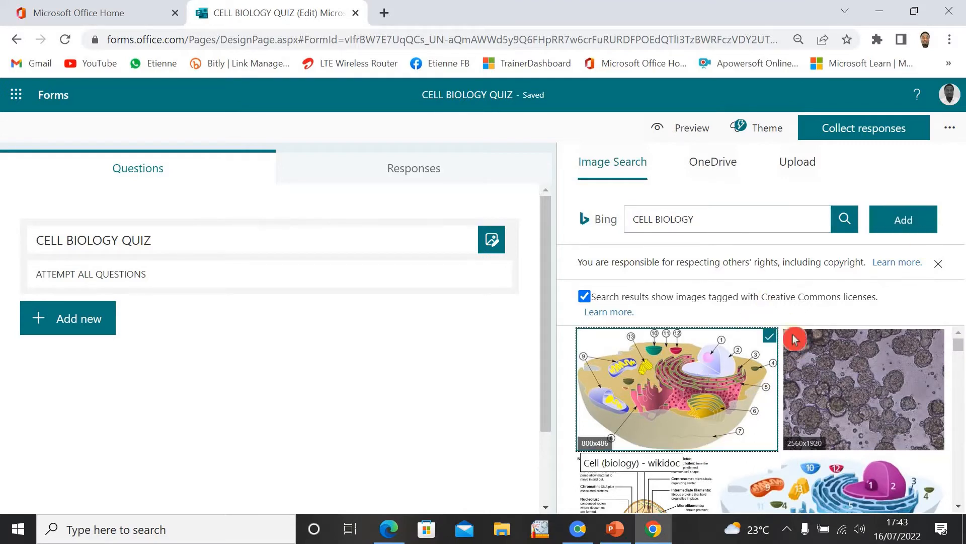
left_click(900, 222)
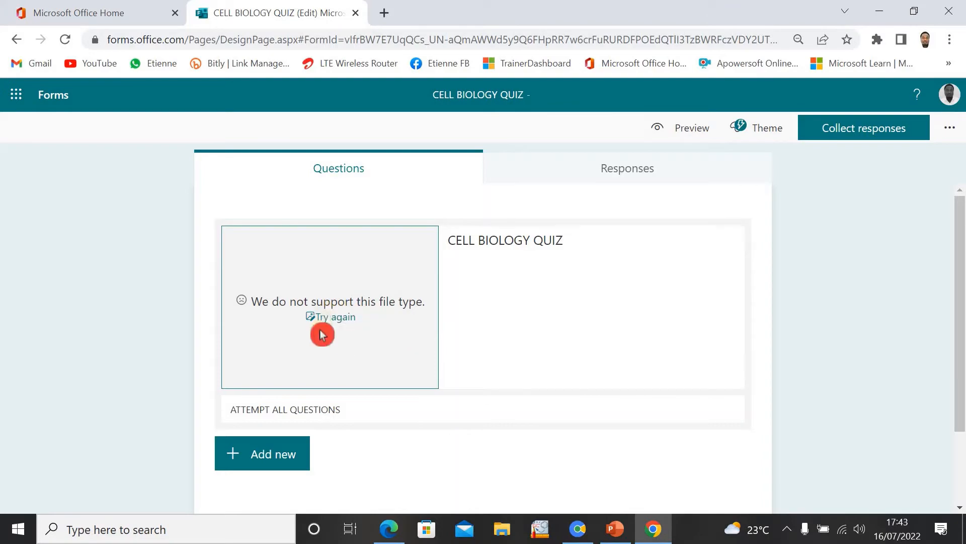
Try again to insert the same labelled cell diagram beside the quiz title.
left_click(331, 318)
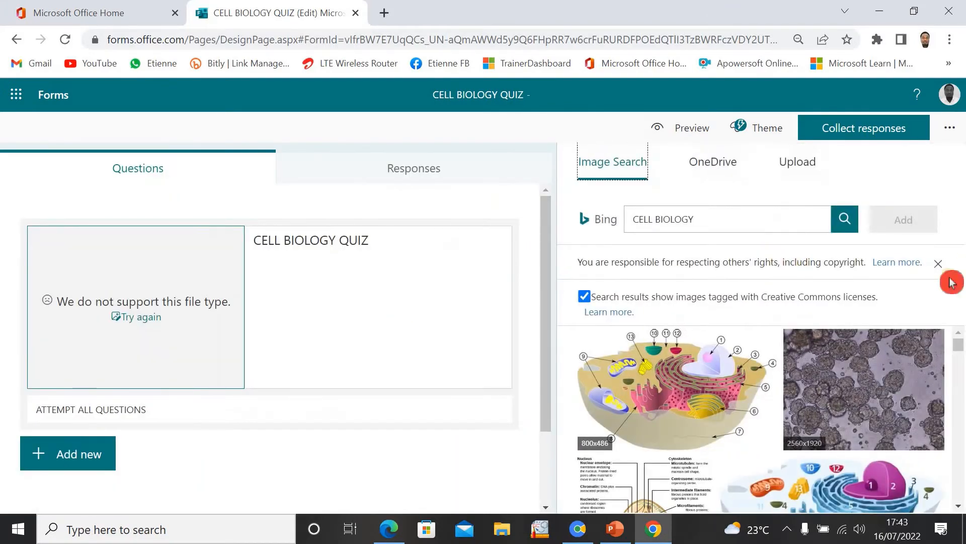
left_click(740, 378)
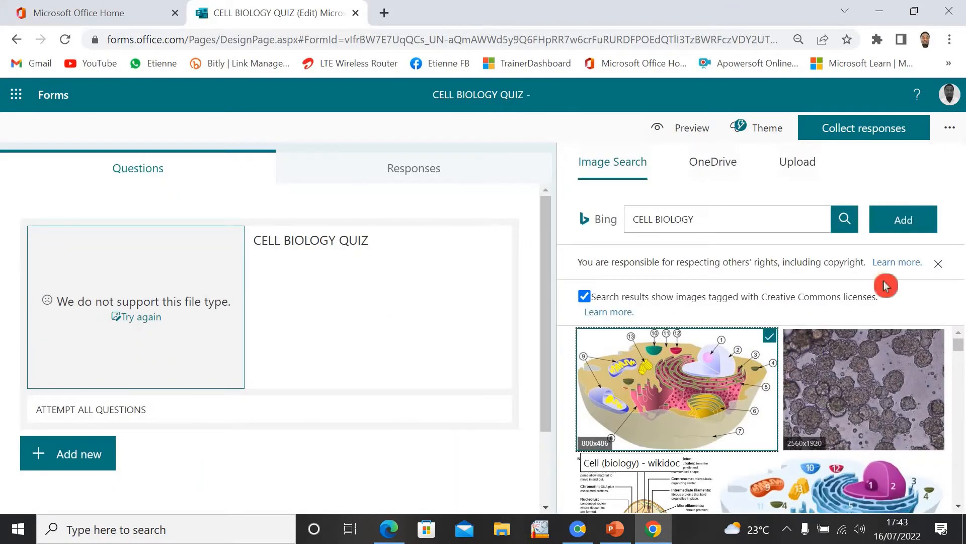
left_click(901, 220)
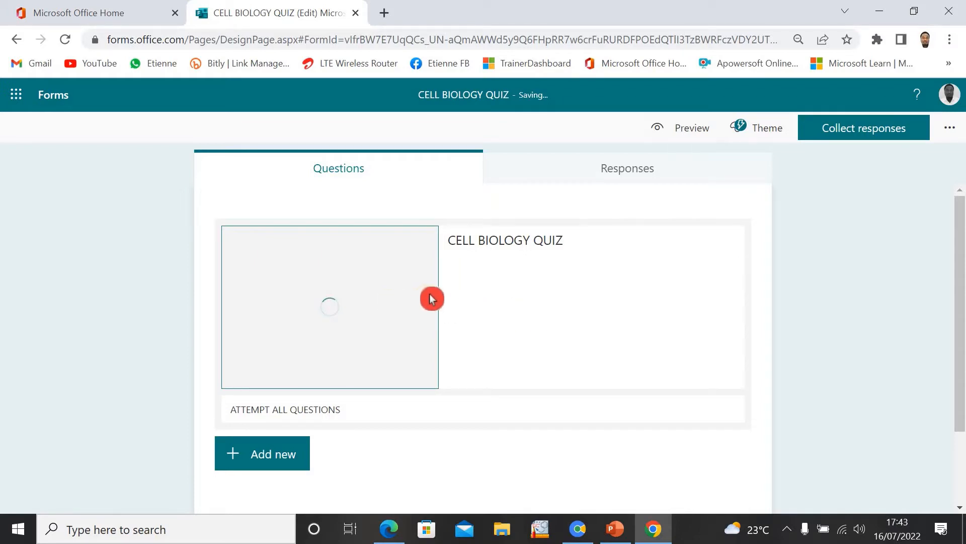
mouse_move(963, 256)
left_mouse_down()
mouse_move(963, 287)
mouse_move(962, 263)
left_mouse_up()
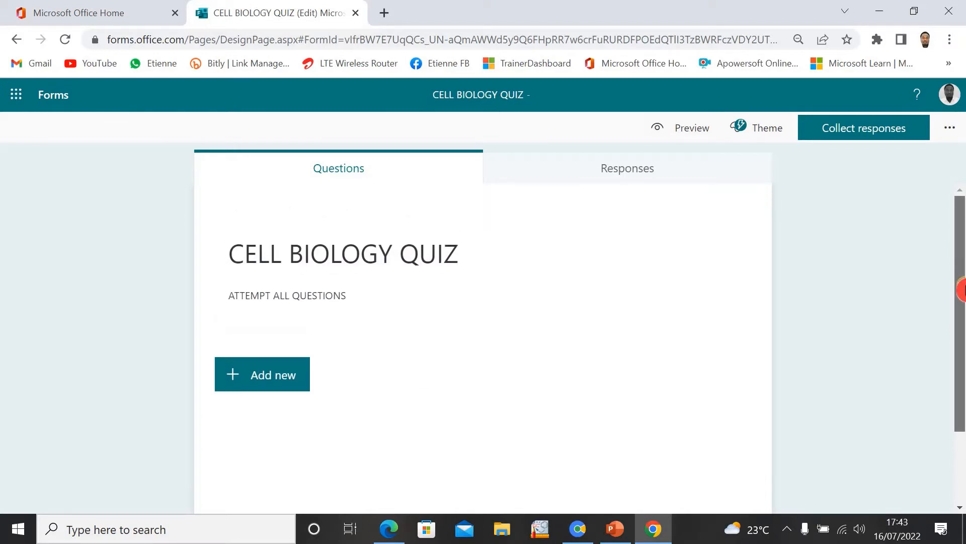
Add a text question titled FULL NAME to the quiz and make it required.
left_click(279, 374)
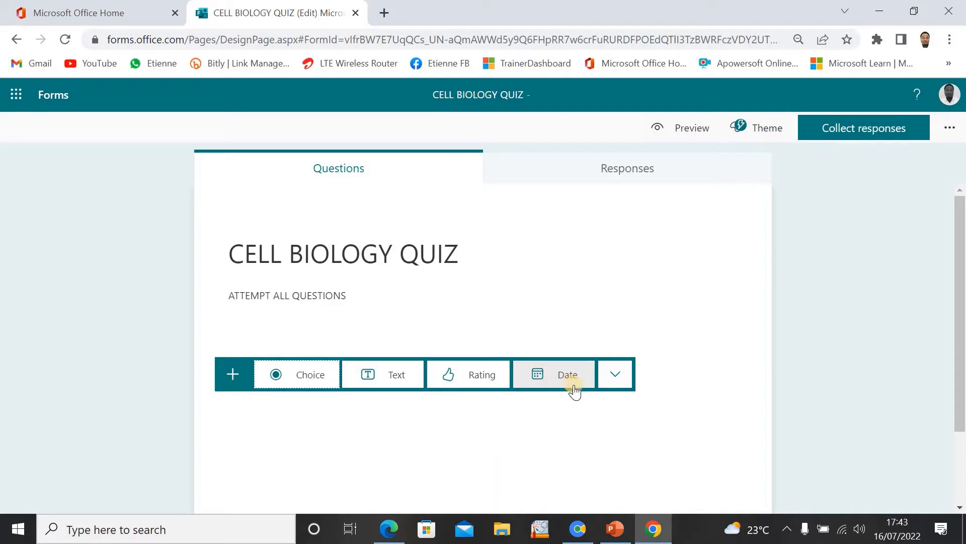
left_click(617, 379)
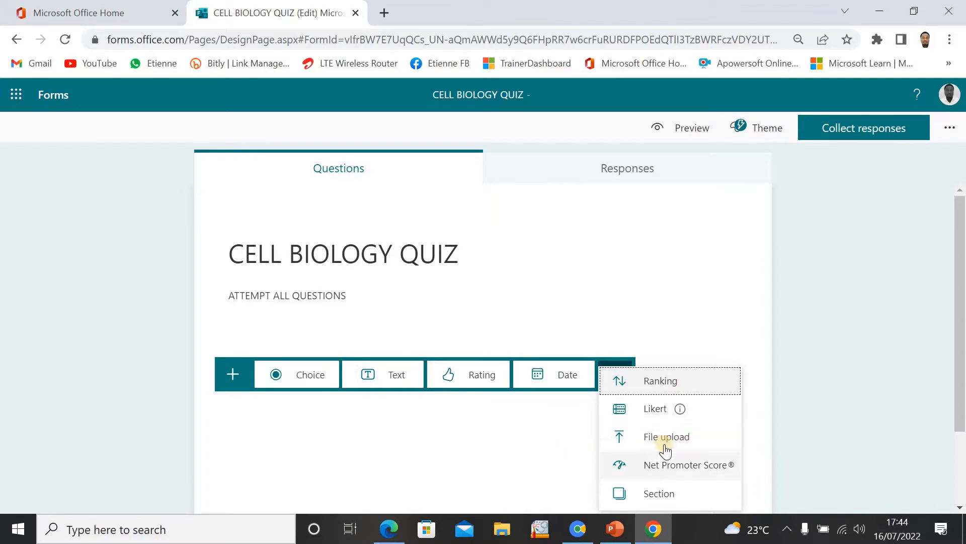
mouse_move(696, 418)
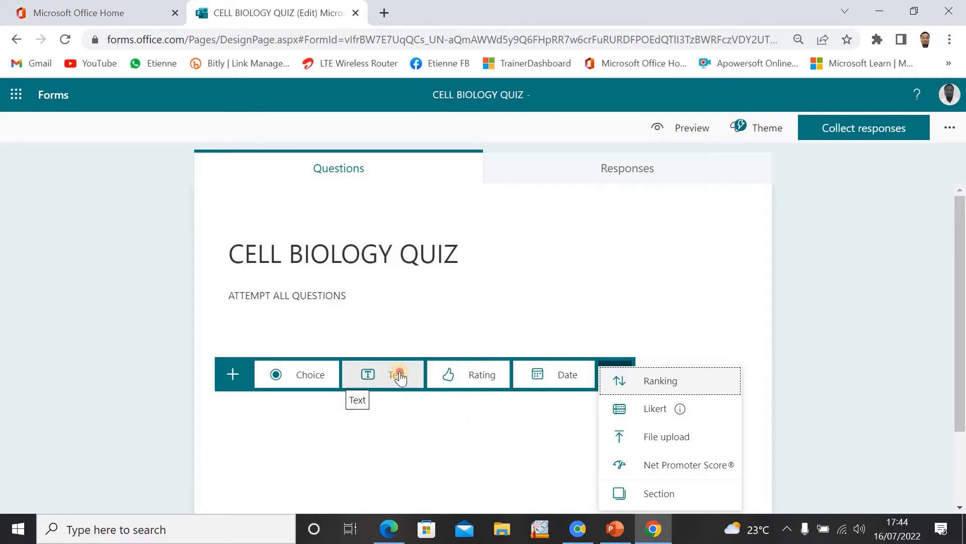
left_click(397, 384)
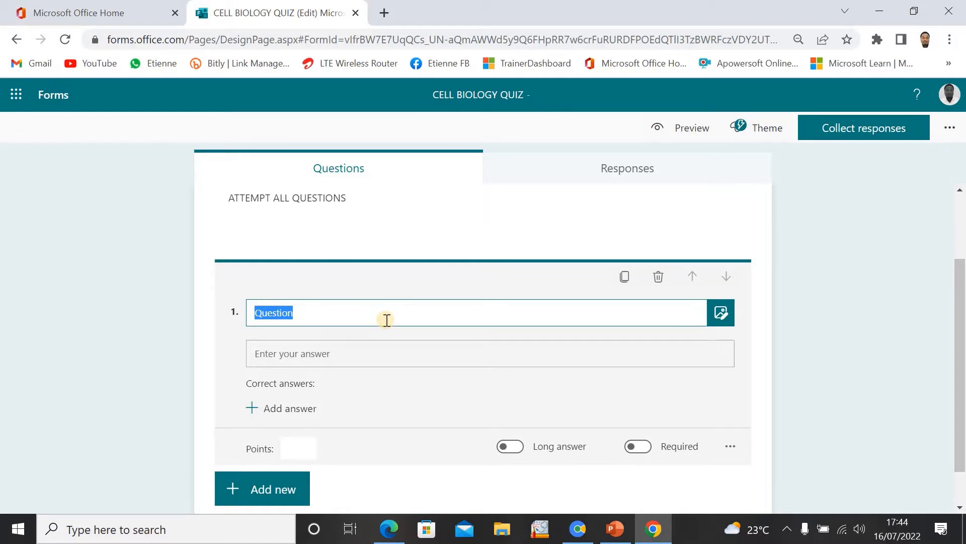
type("NAME")
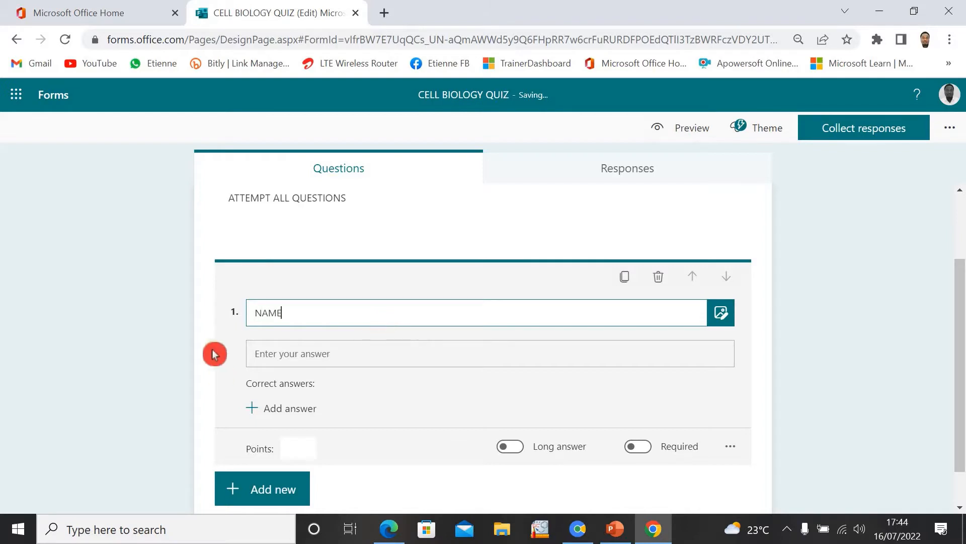
left_click(254, 312)
type("SU")
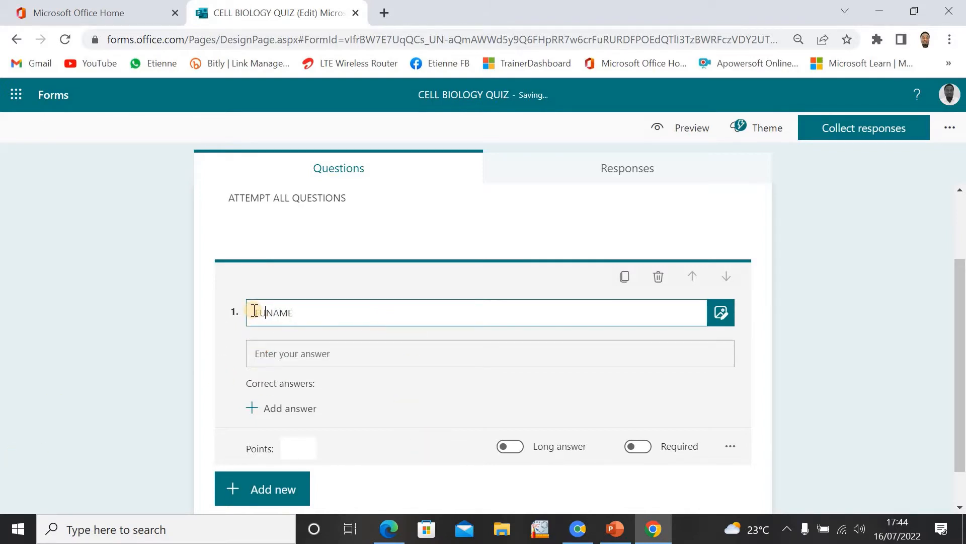
type("LL")
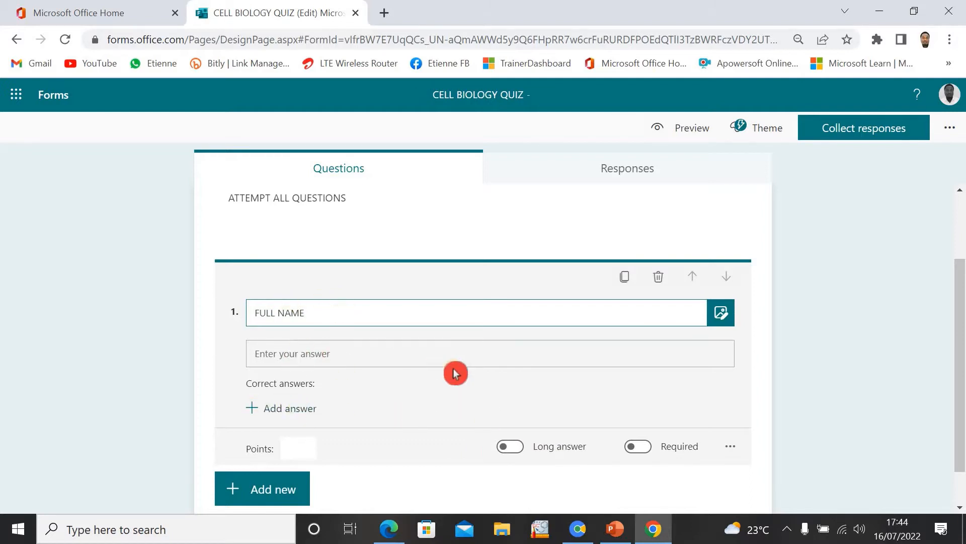
left_click(638, 446)
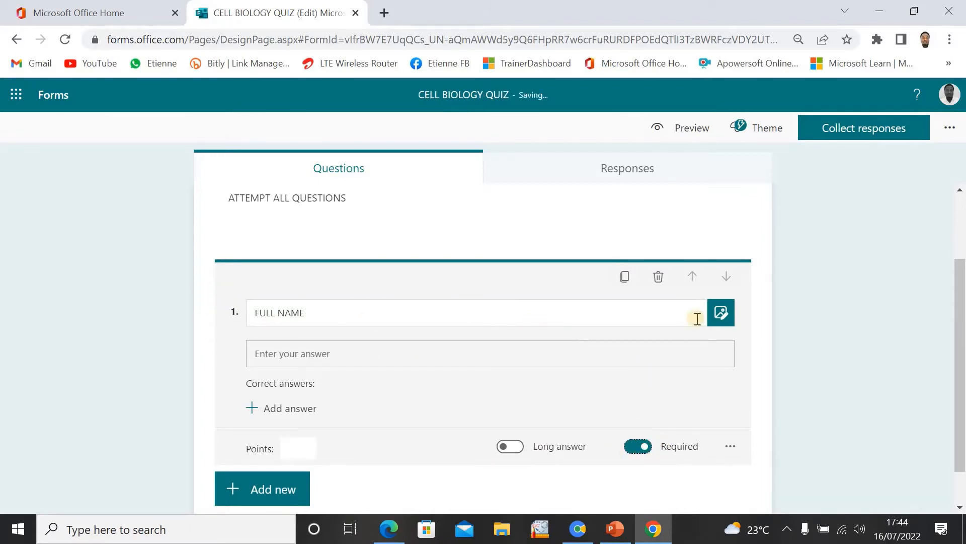
Open the additional settings of the FULL NAME question and look over the available options.
left_click(725, 450)
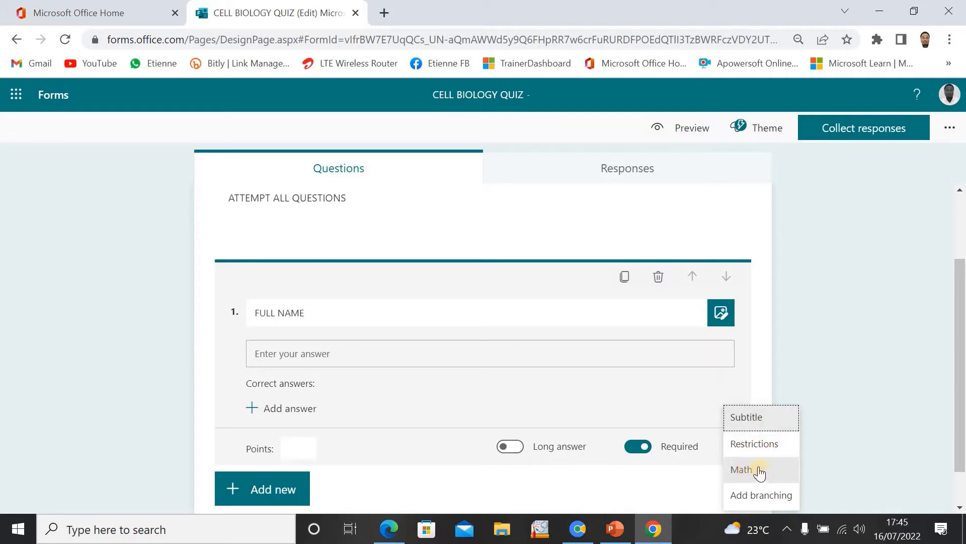
left_click_drag(757, 463, 842, 463)
left_click_drag(754, 470, 804, 471)
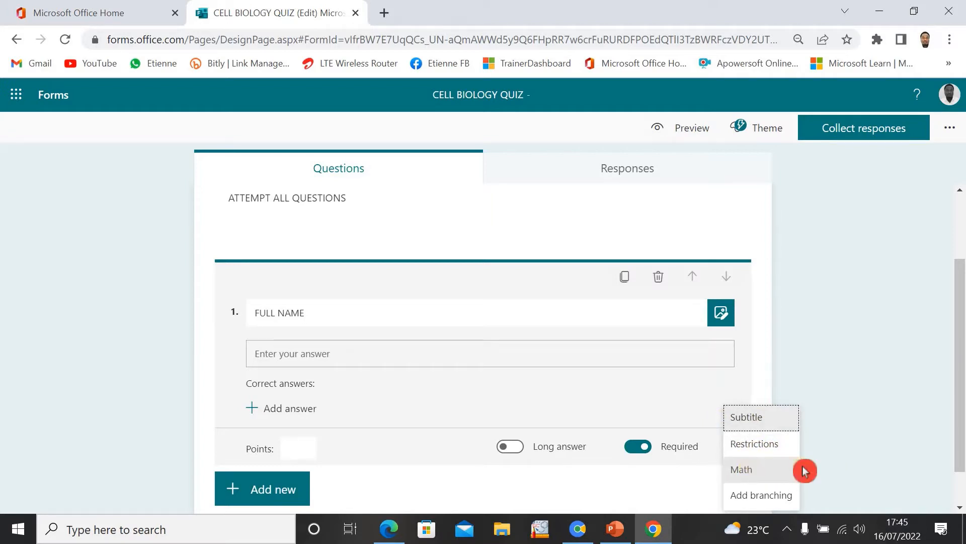
Add a choice question reading "Who discovered the cell in 1965?" below the FULL NAME question.
scroll(747, 466, "down", 1)
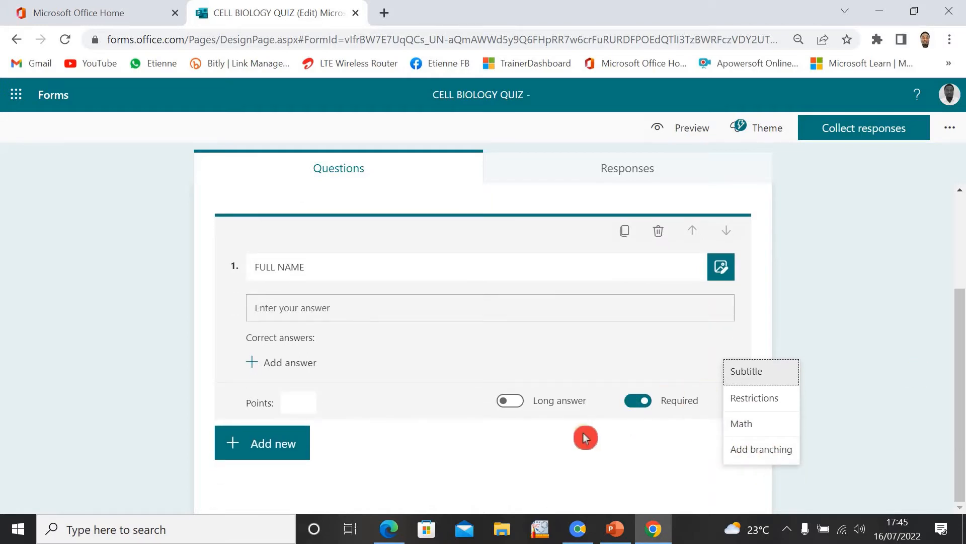
left_click(515, 450)
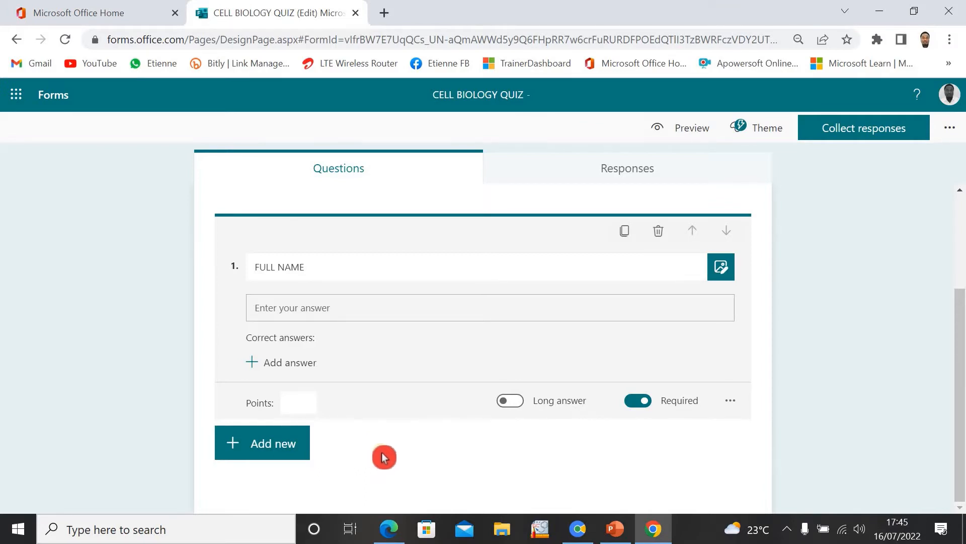
left_click(262, 440)
left_click(315, 448)
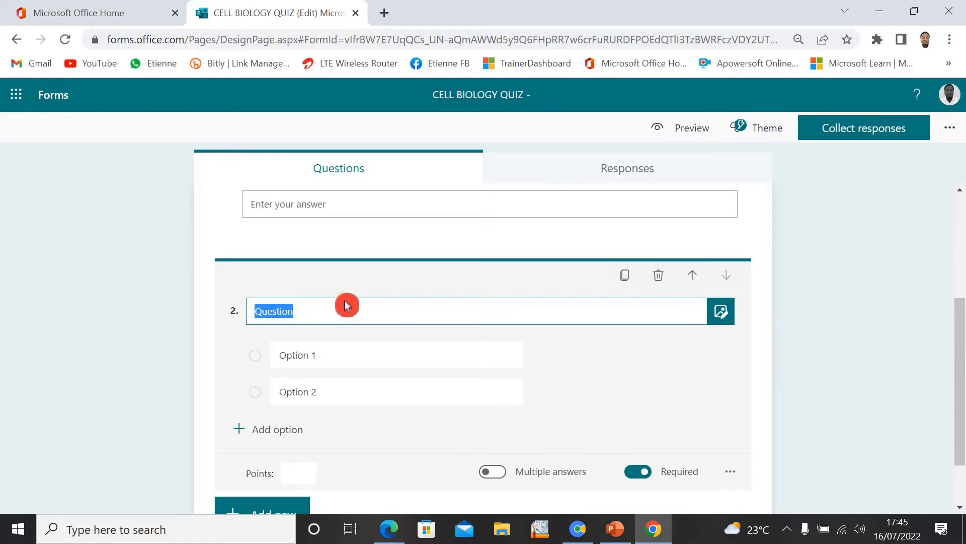
type("W")
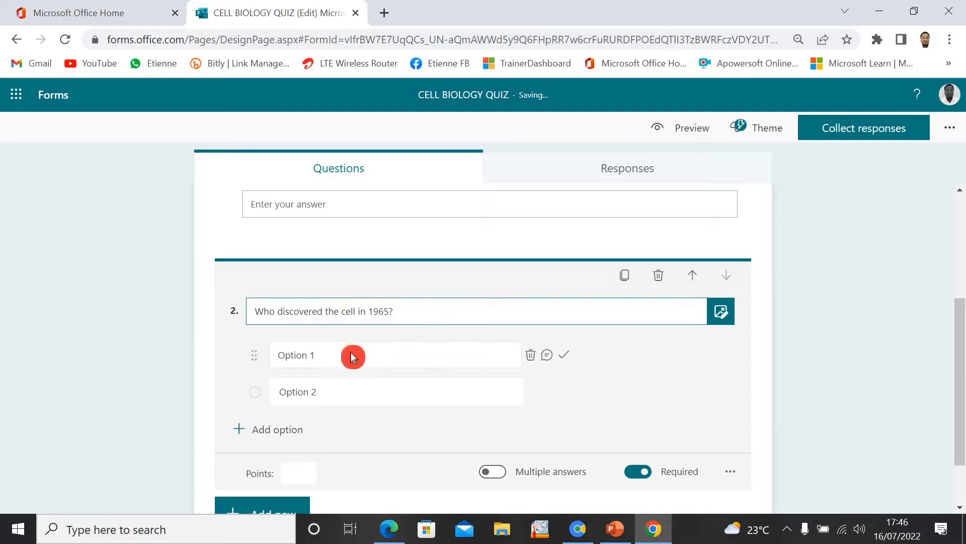
Fill in three answer options for the cell discovery question: Robert Hooke, the quiz author's first name, and Schwann.
left_click(326, 359)
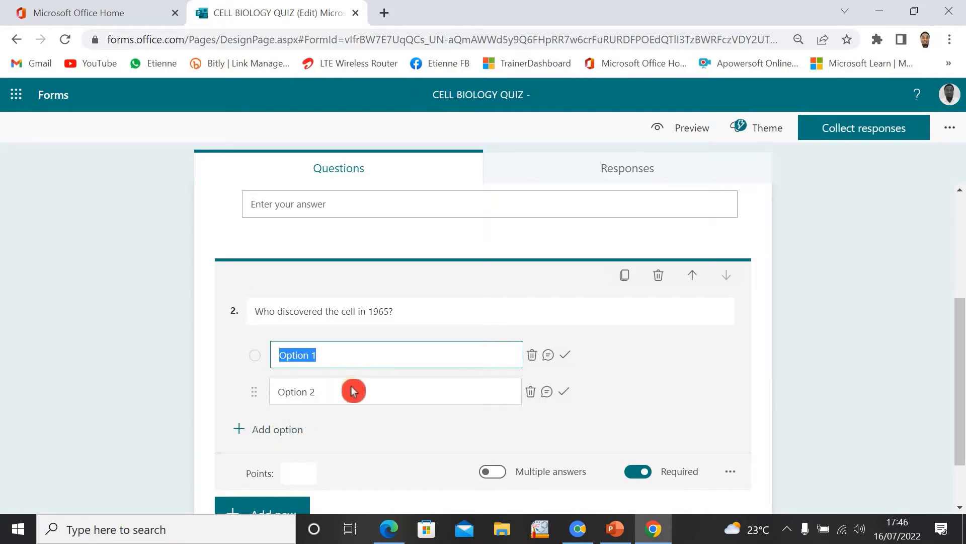
type("Robert H")
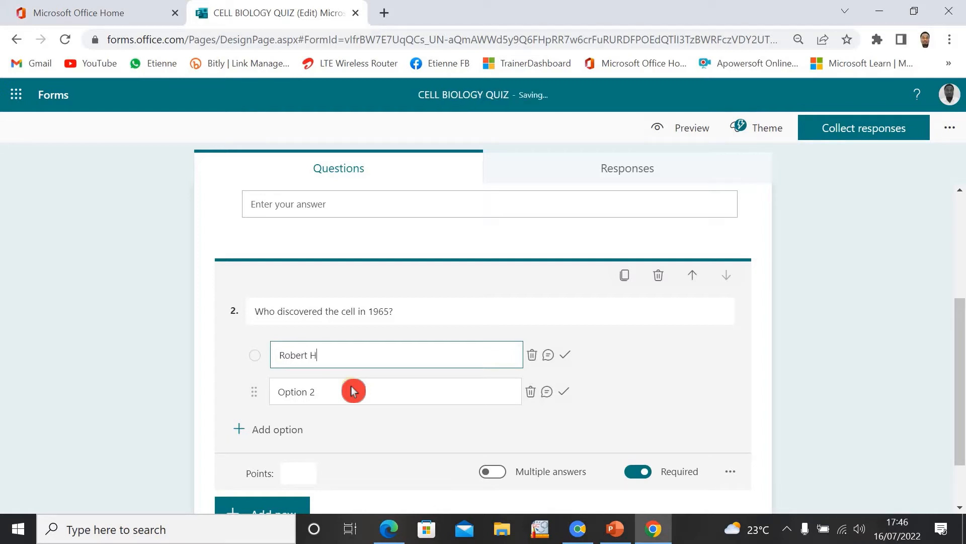
type("ooke")
left_click(291, 392)
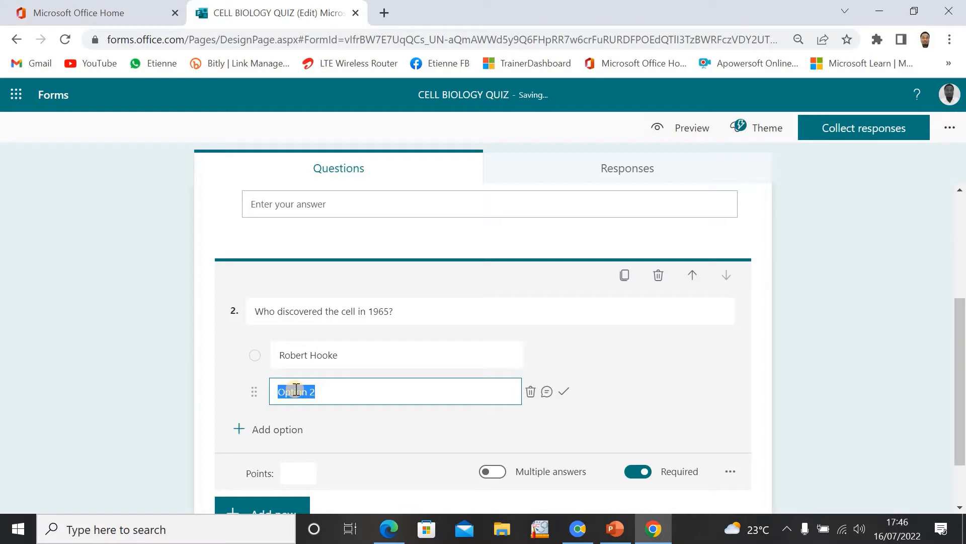
type("e")
key("BackSpace")
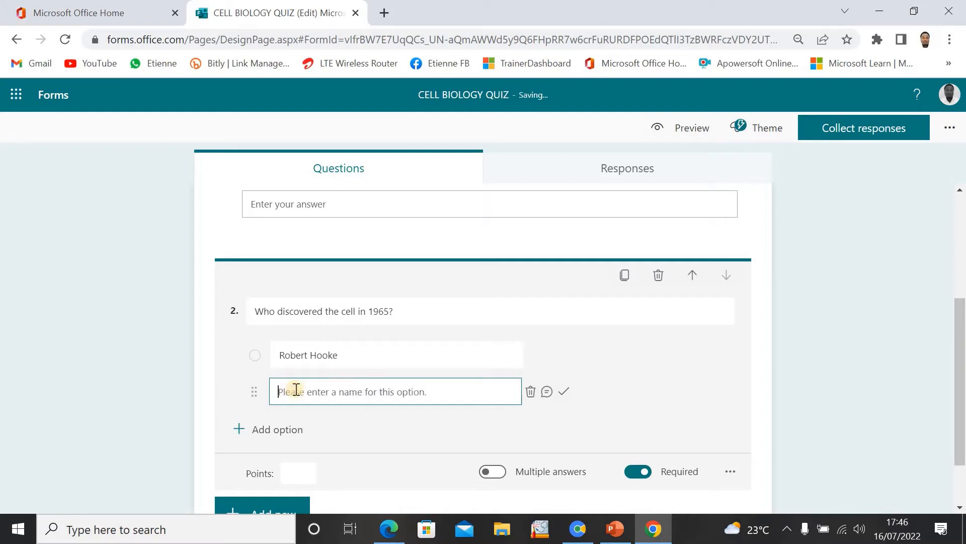
type("Etienne")
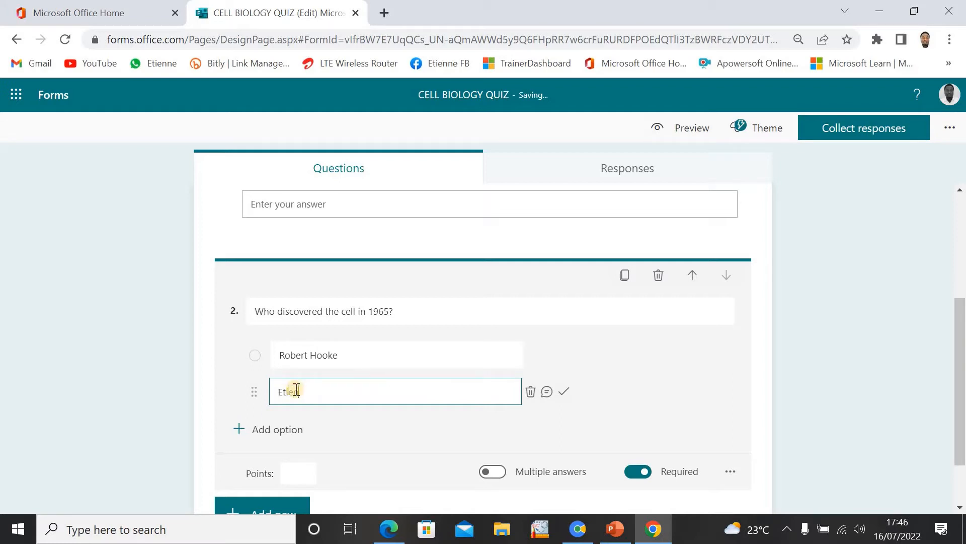
left_click(271, 429)
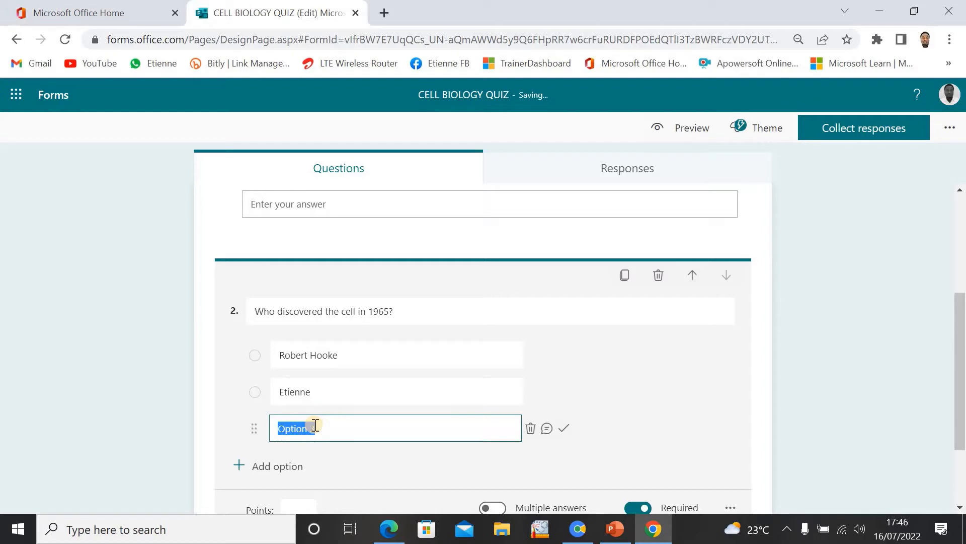
type("Sc")
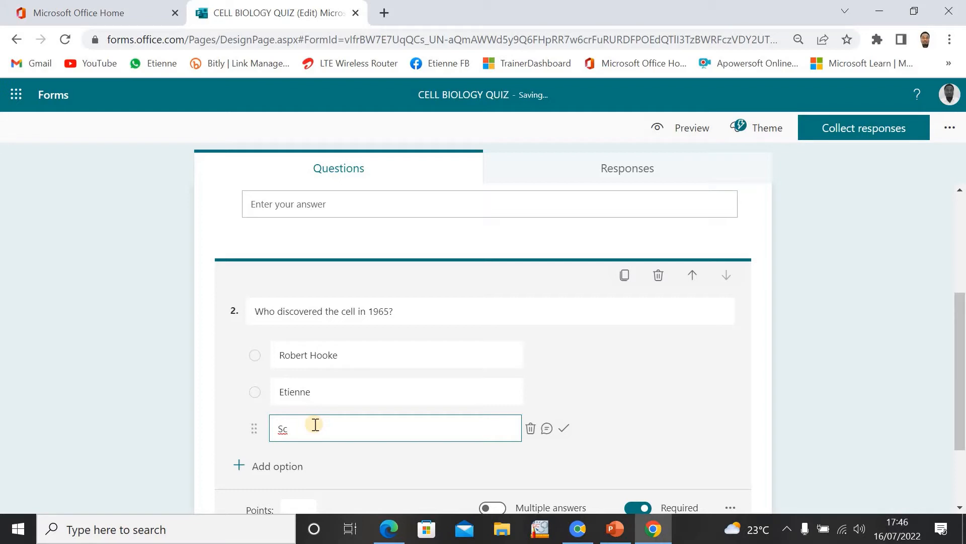
type("hwann")
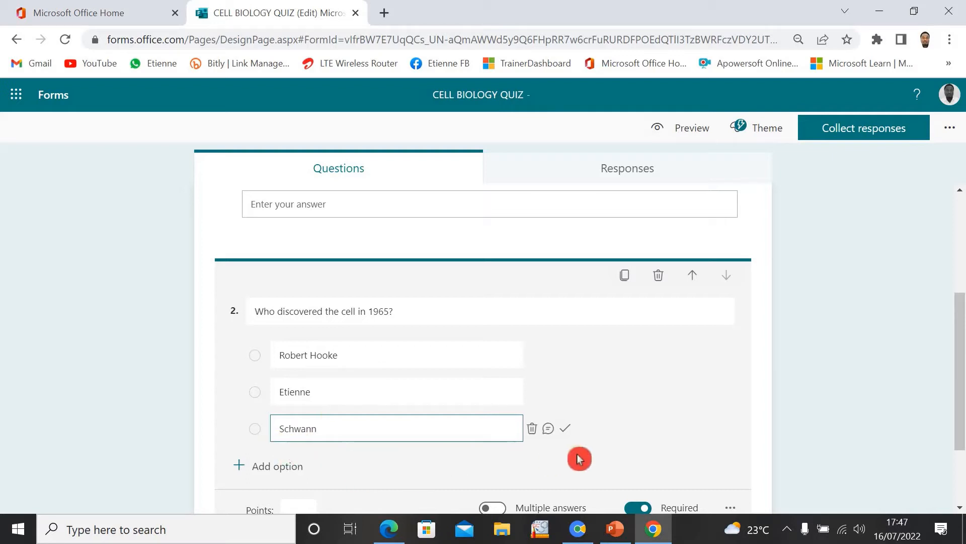
Mark Robert Hooke as the correct answer to the cell discovery question.
left_click(683, 416)
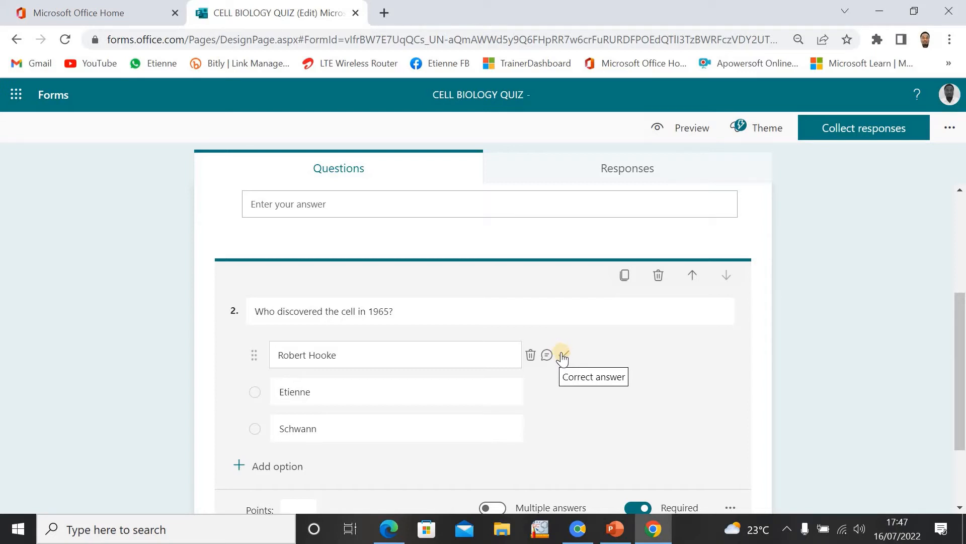
left_click(567, 375)
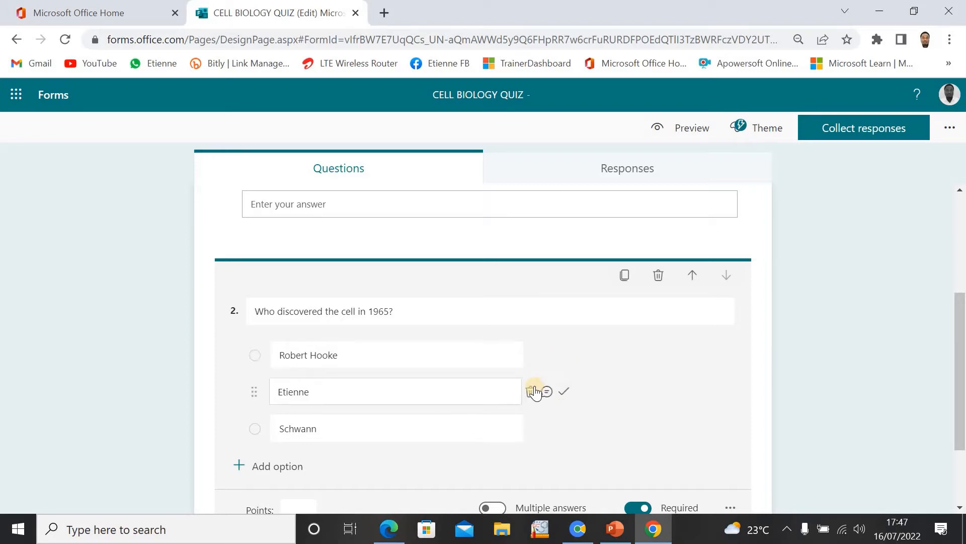
left_click(550, 422)
left_click(563, 428)
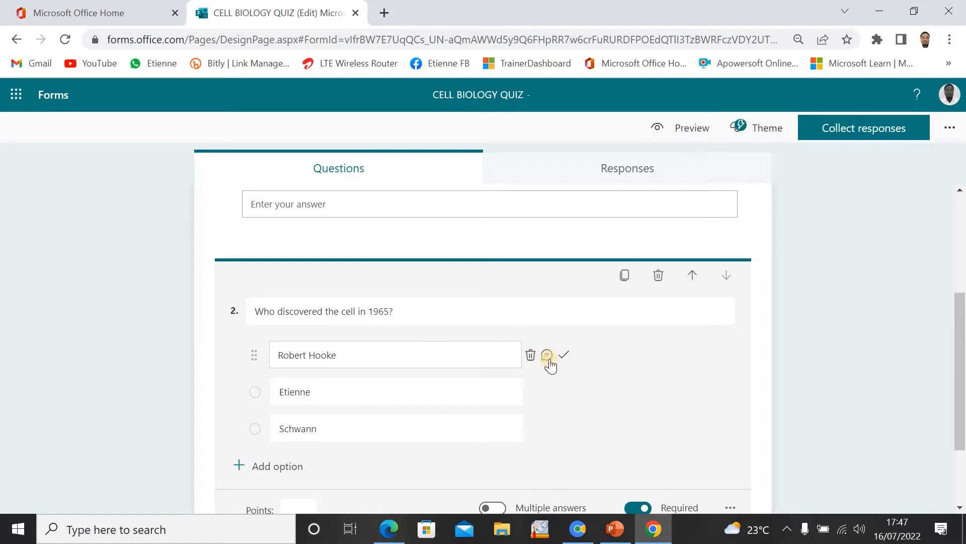
left_click(564, 356)
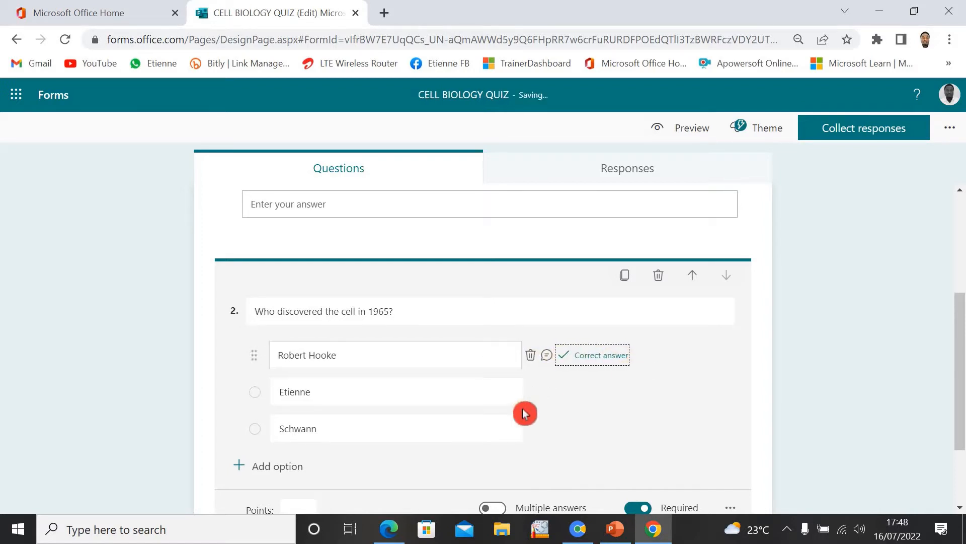
left_click(913, 383)
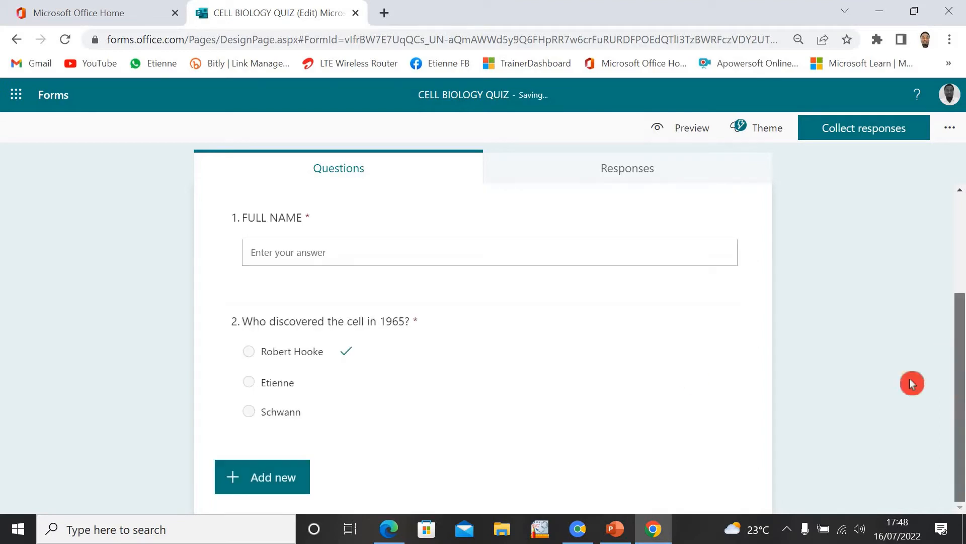
Assign 5 points to the cell discovery question and check the point total beside the quiz title.
left_click(367, 406)
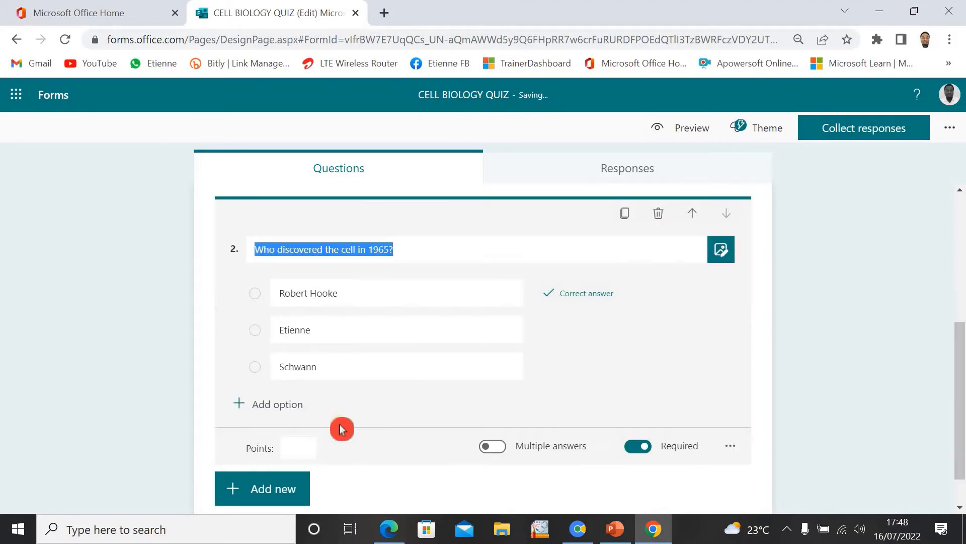
left_click(300, 449)
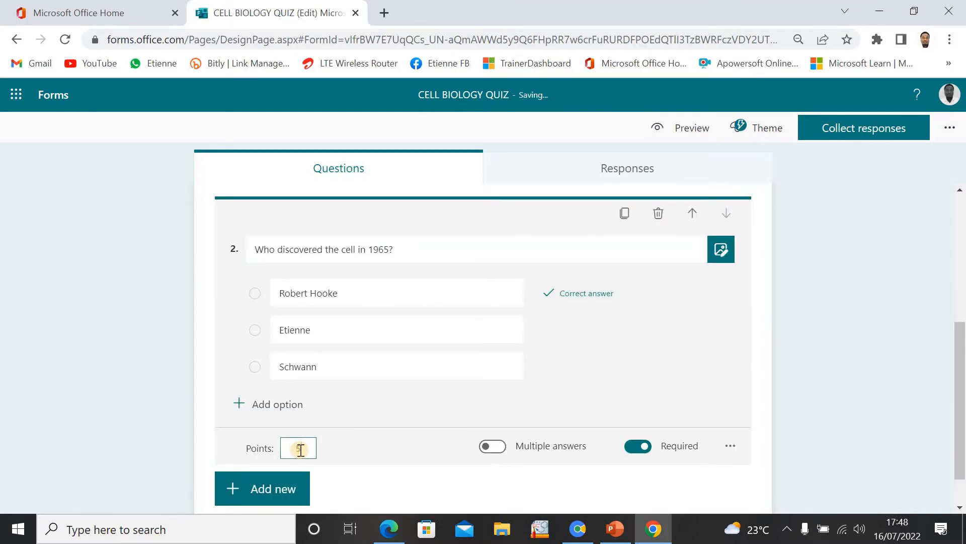
type("5")
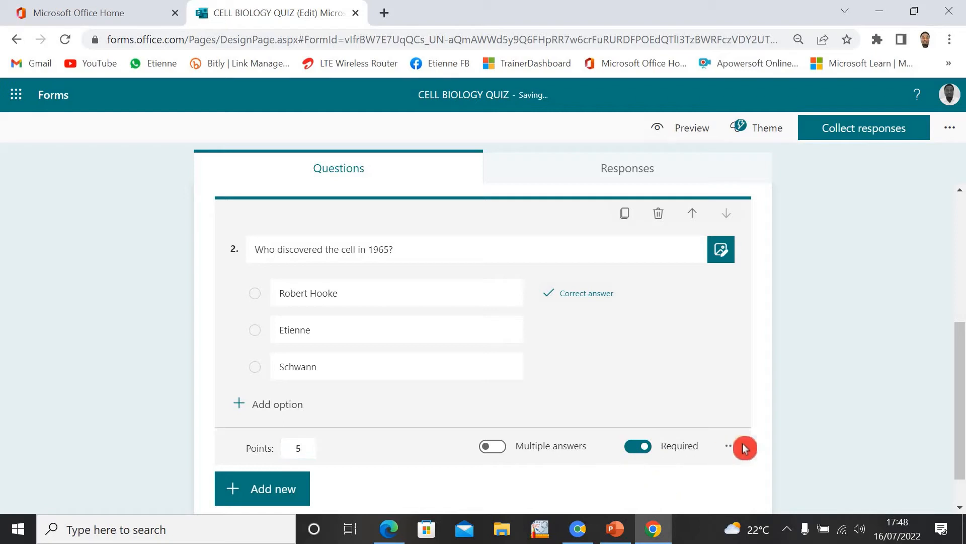
scroll(745, 375, "up", 5)
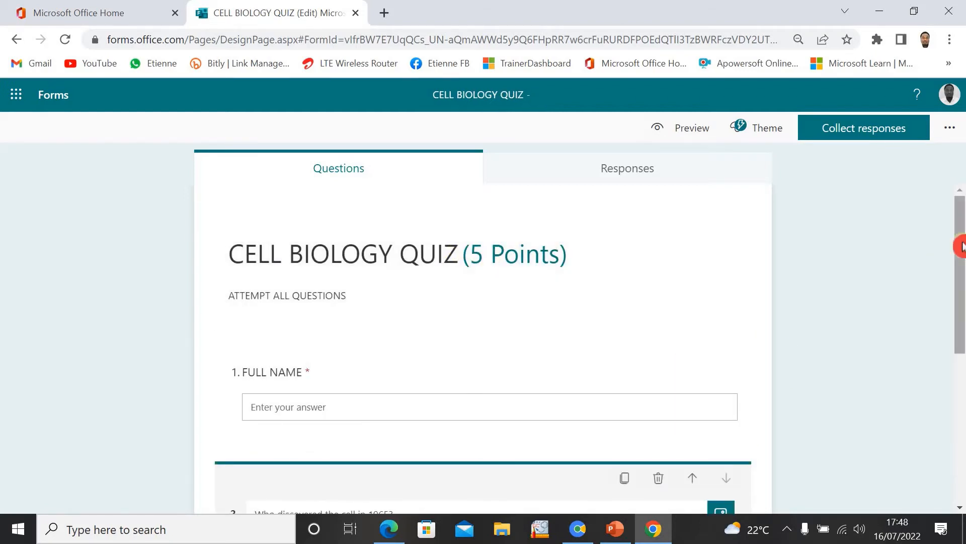
left_click_drag(959, 246, 961, 379)
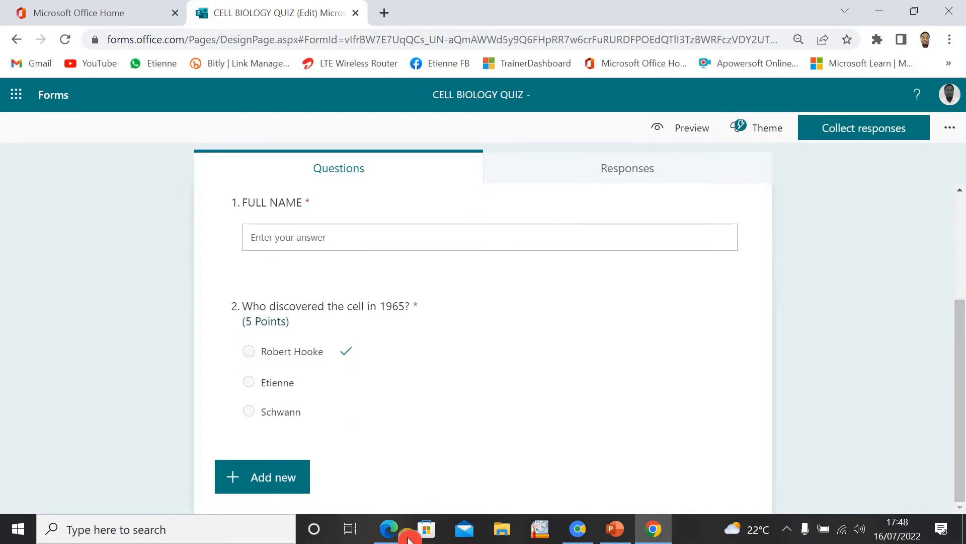
Open the additional settings of the cell discovery question and look over the available options.
left_click(422, 416)
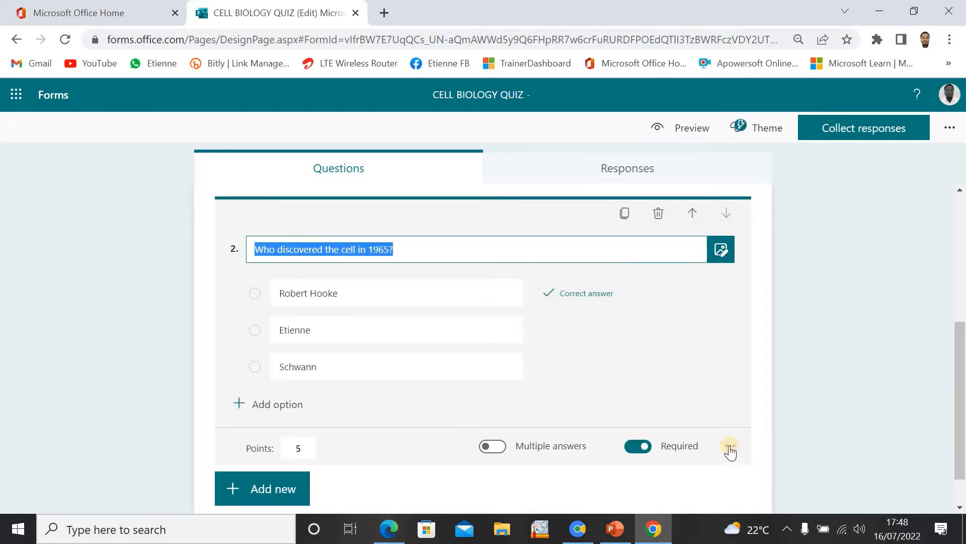
left_click(730, 447)
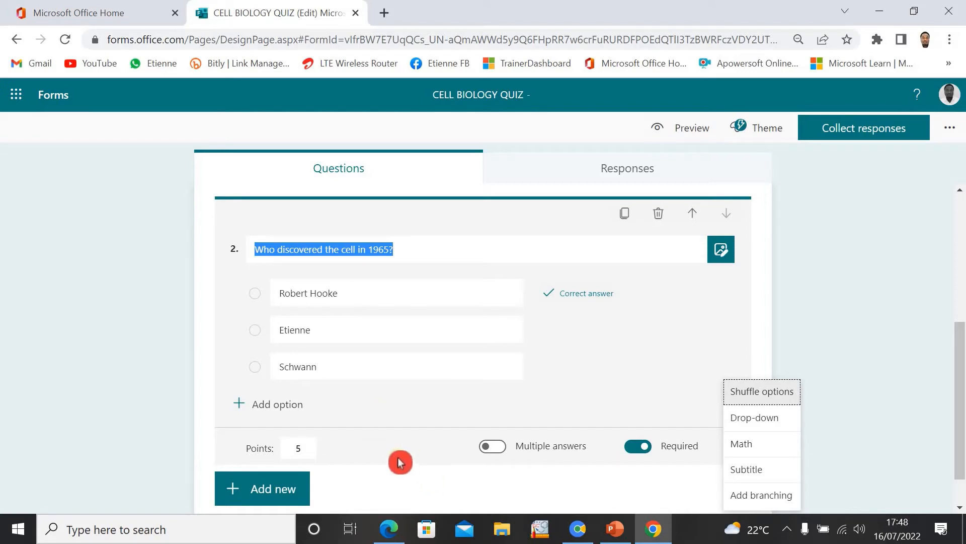
left_click(416, 477)
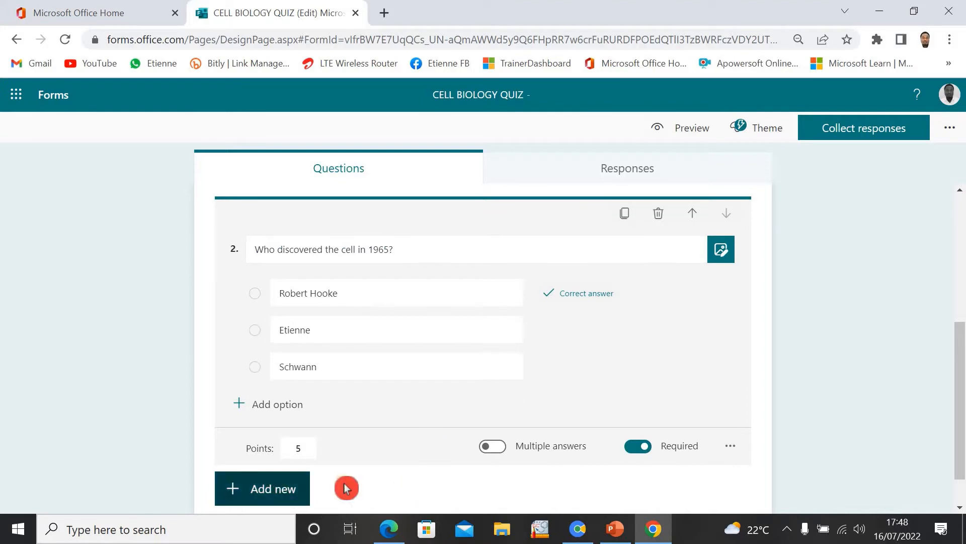
Add another choice question reading "The cell theory is not applied for" as question 3.
left_click(285, 491)
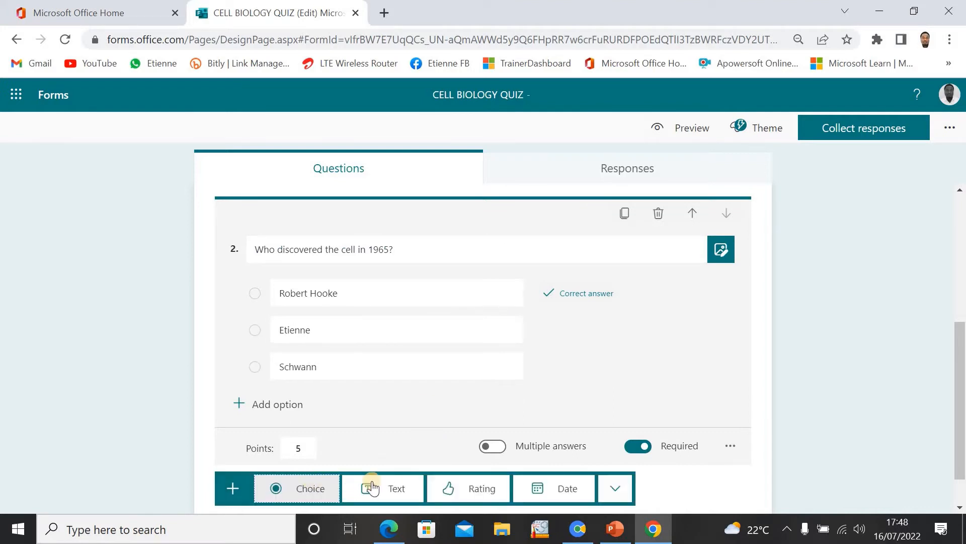
left_click(317, 490)
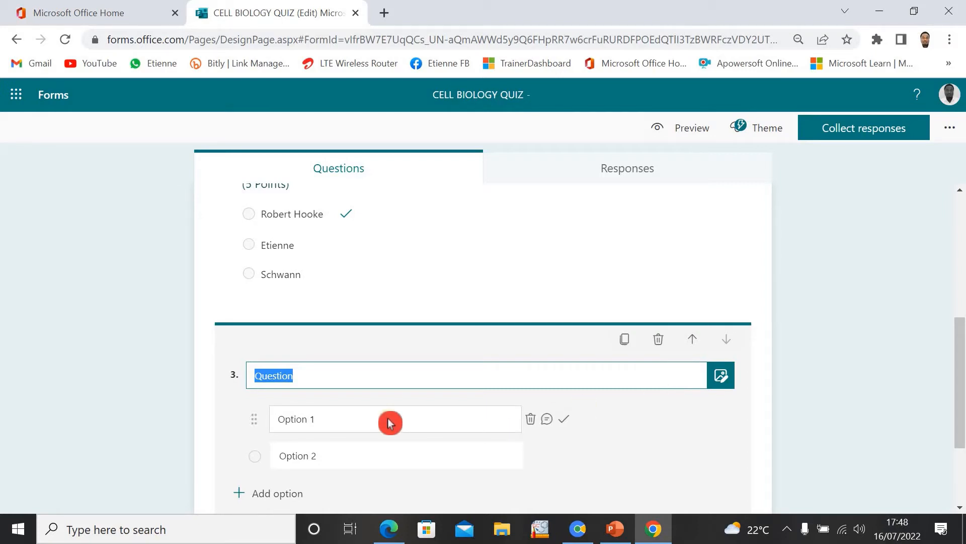
type("T")
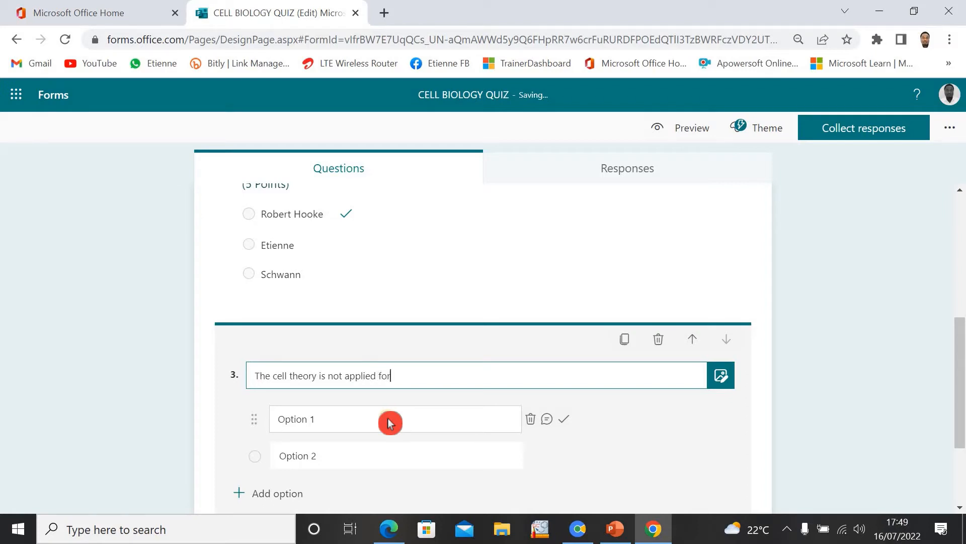
Fill in three answer options for the cell theory question: Algae, Virus and Fungi.
left_click(326, 417)
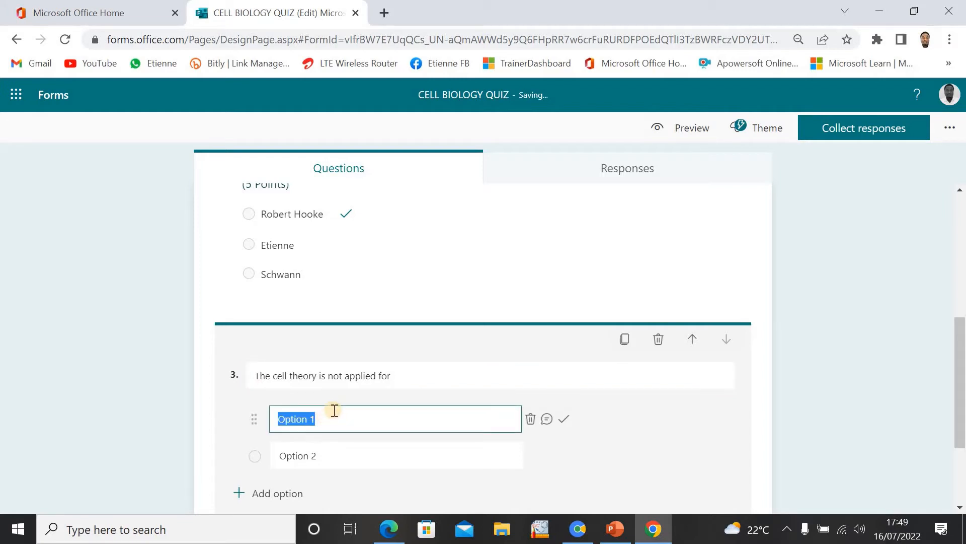
type("Algae")
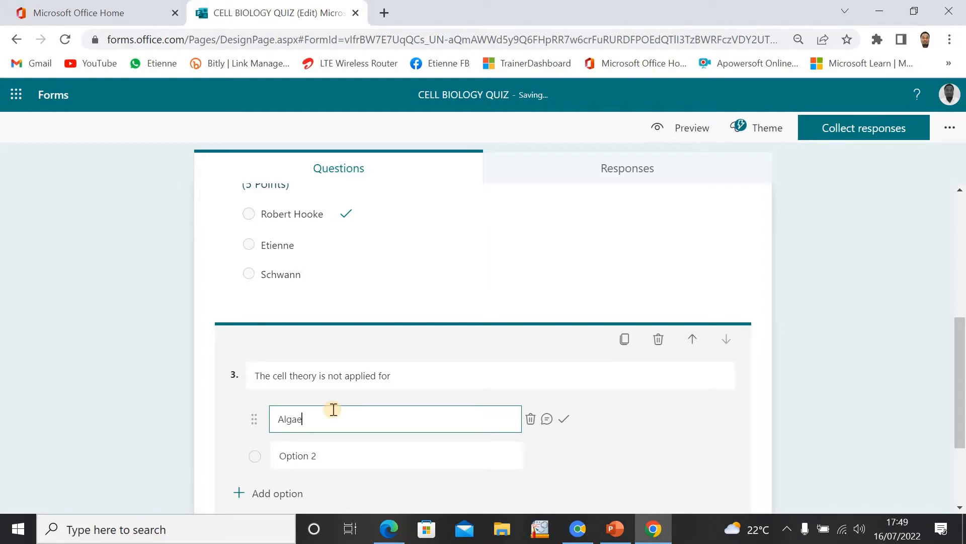
left_click(333, 455)
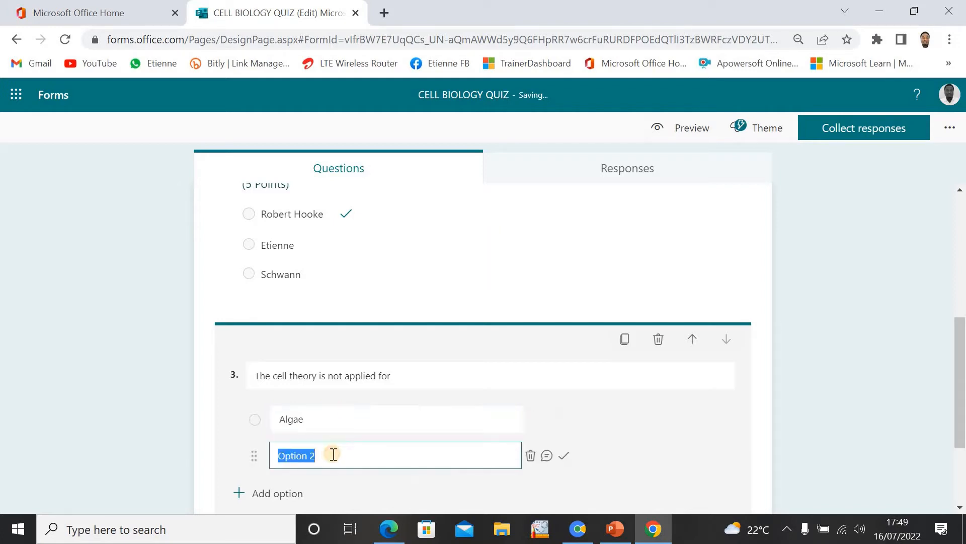
type("Virus")
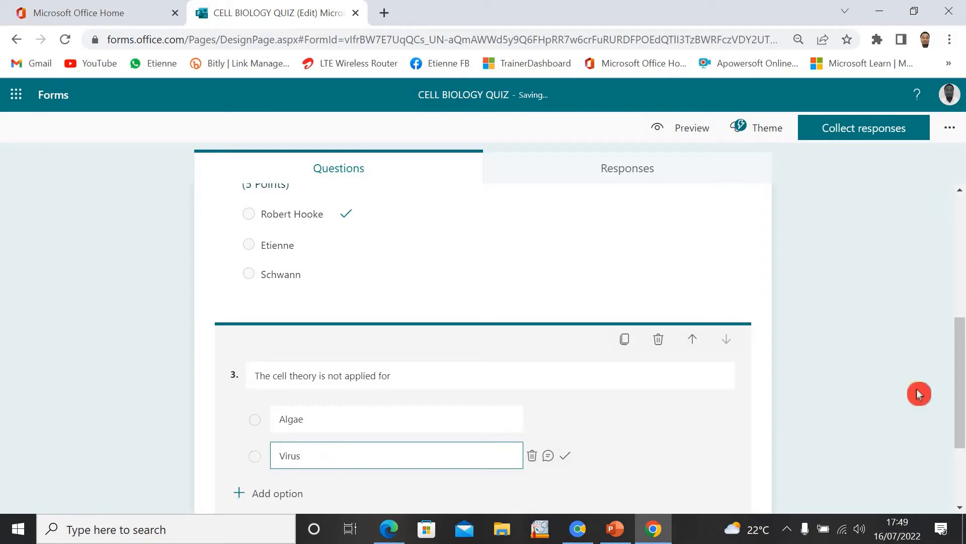
left_click(956, 383)
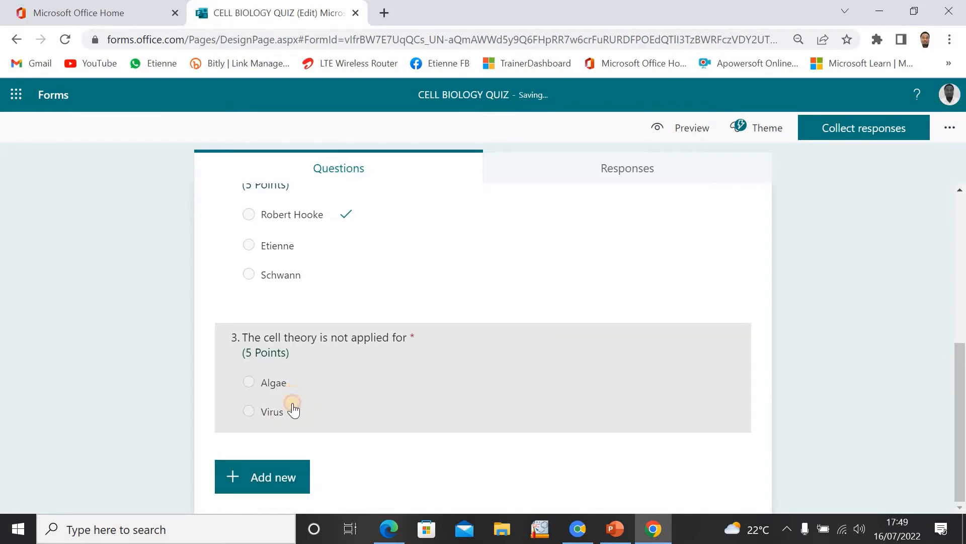
left_click(277, 410)
left_click(267, 408)
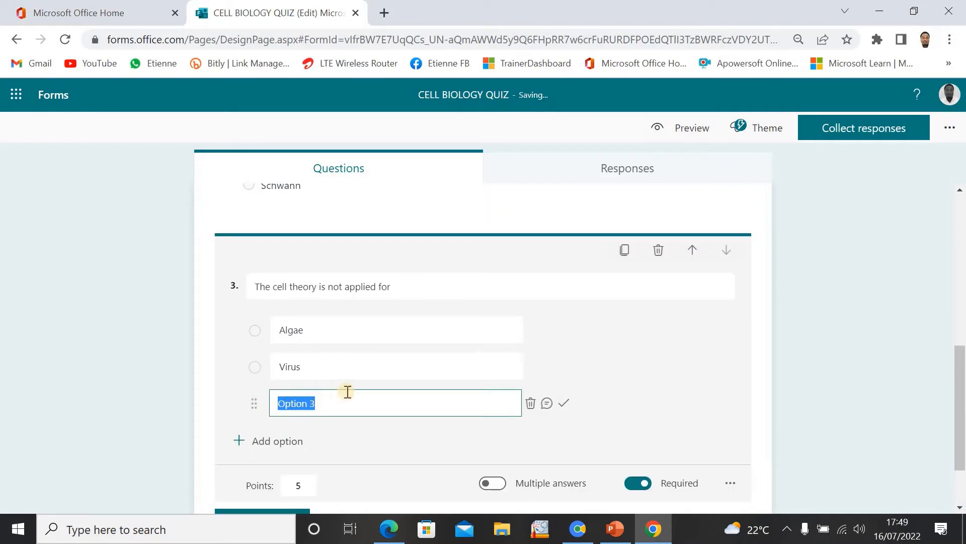
type("P")
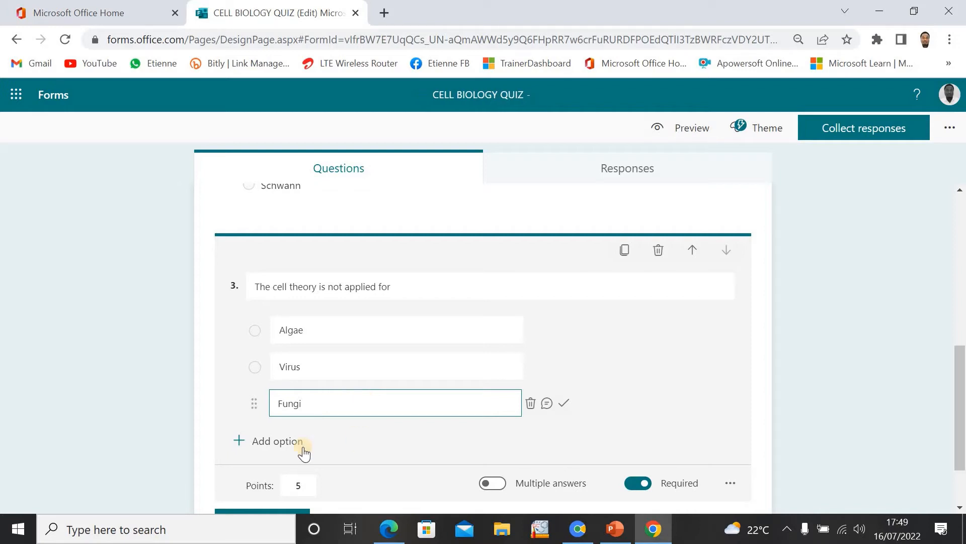
Add Bacteria as the fourth answer option of the cell theory question and mark Virus as the correct answer.
left_click(279, 442)
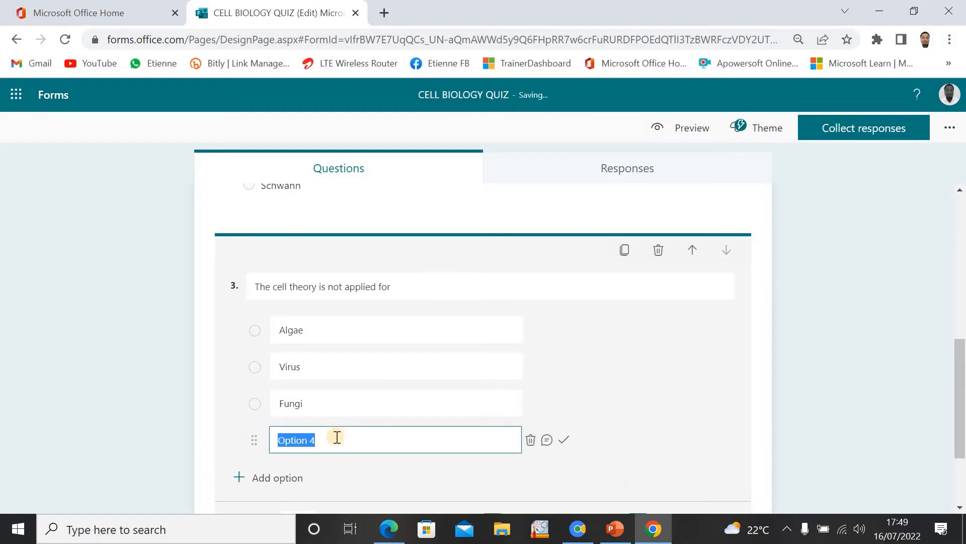
key("BackSpace")
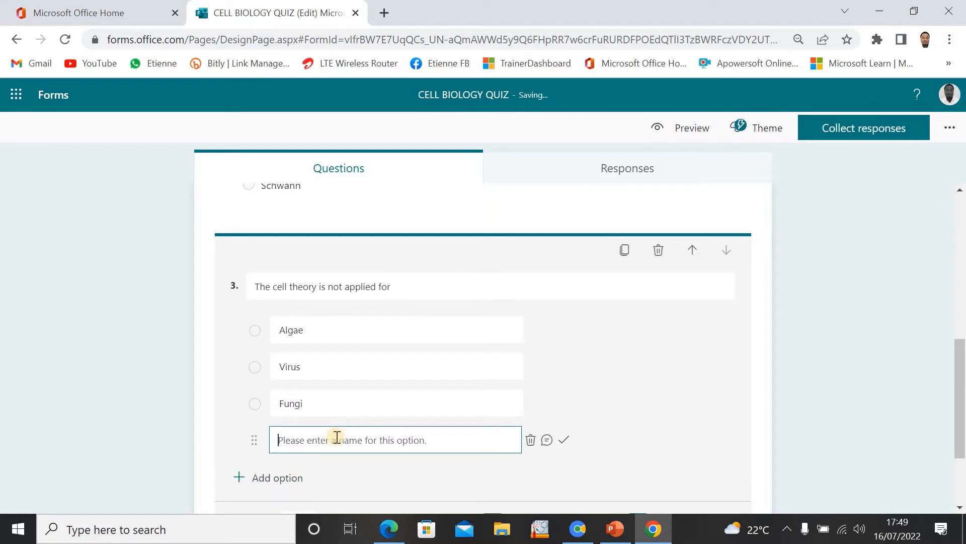
type("BA")
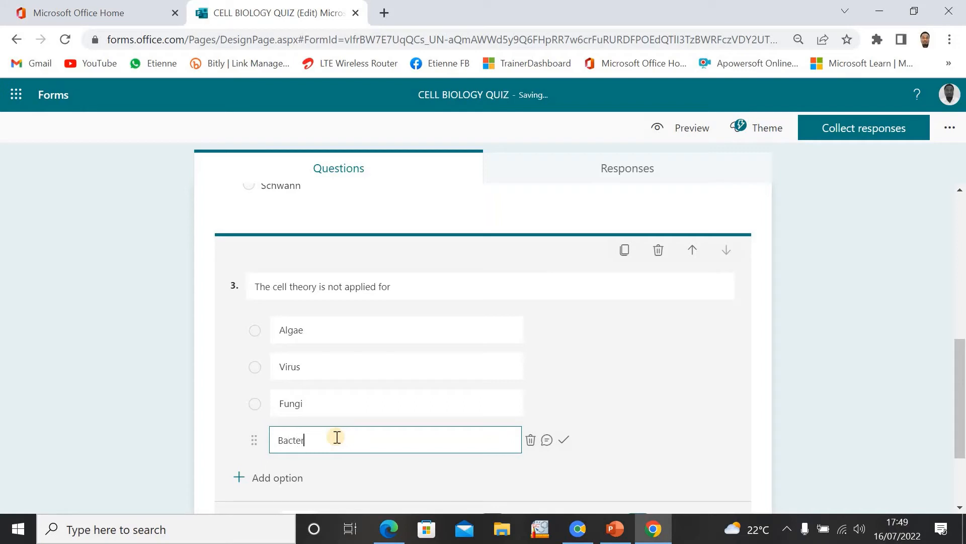
left_click(269, 431)
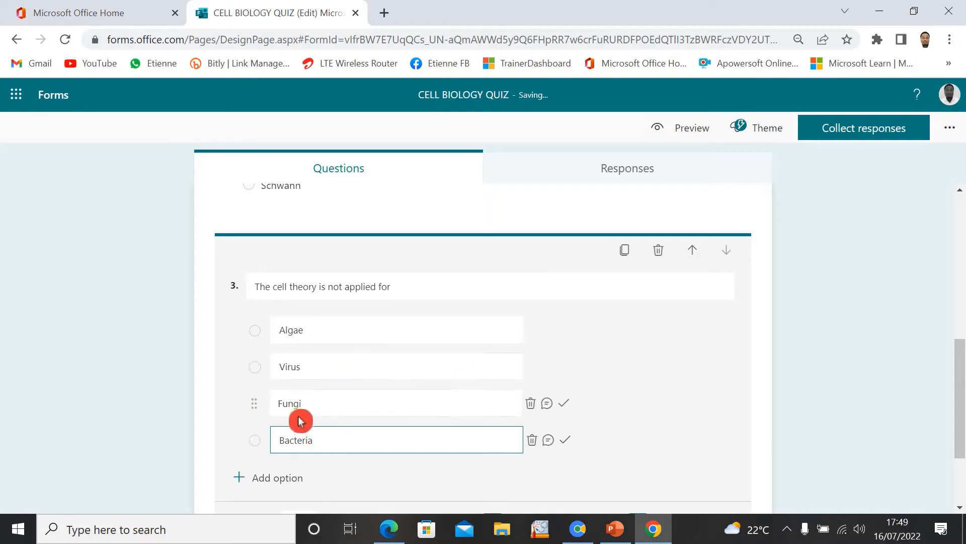
left_click(239, 367)
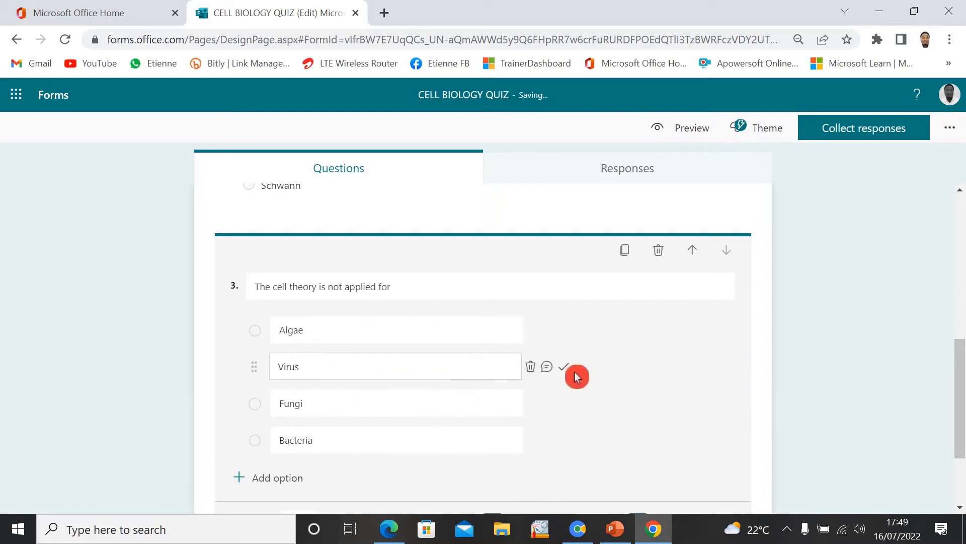
left_click(566, 367)
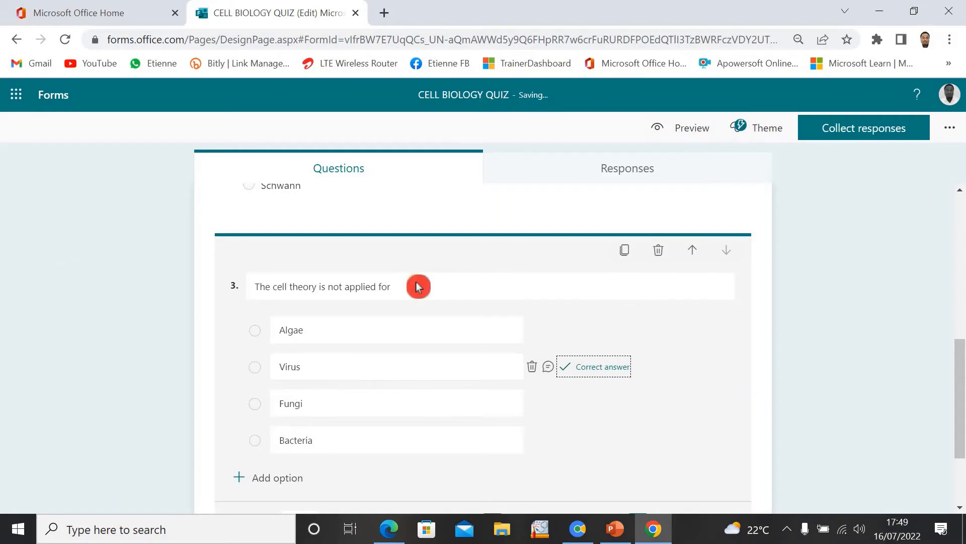
Assign 5 points to the cell theory question and finish editing it.
scroll(961, 348, "up", 6)
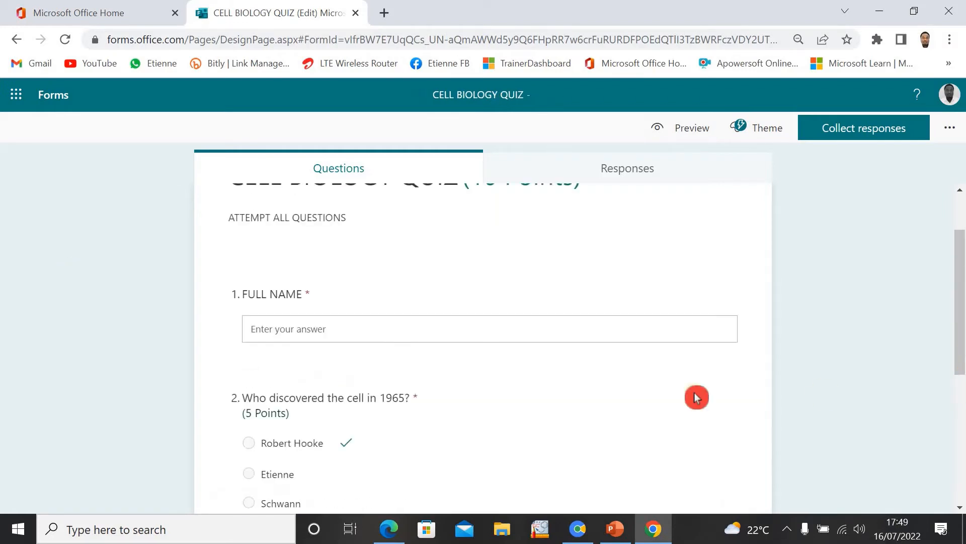
scroll(961, 329, "down", 5)
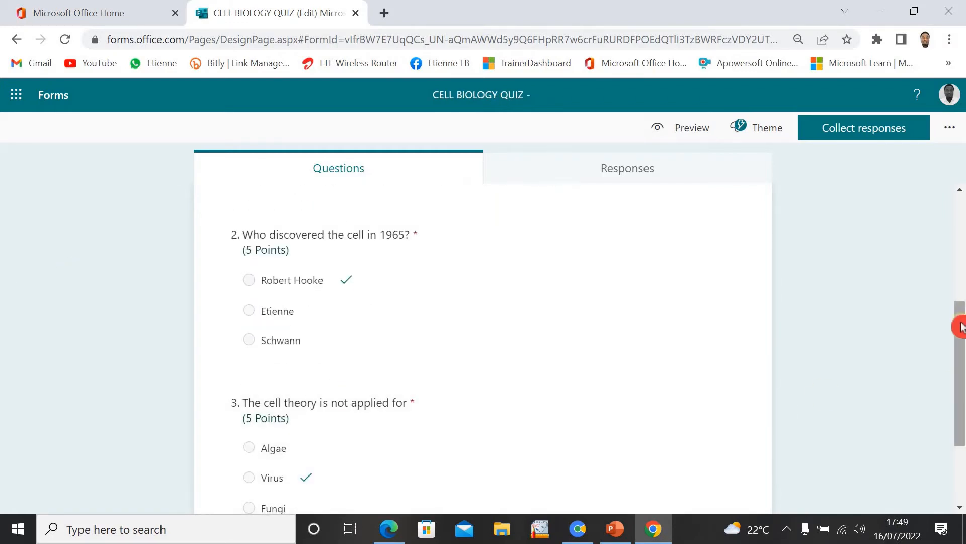
left_click(280, 406)
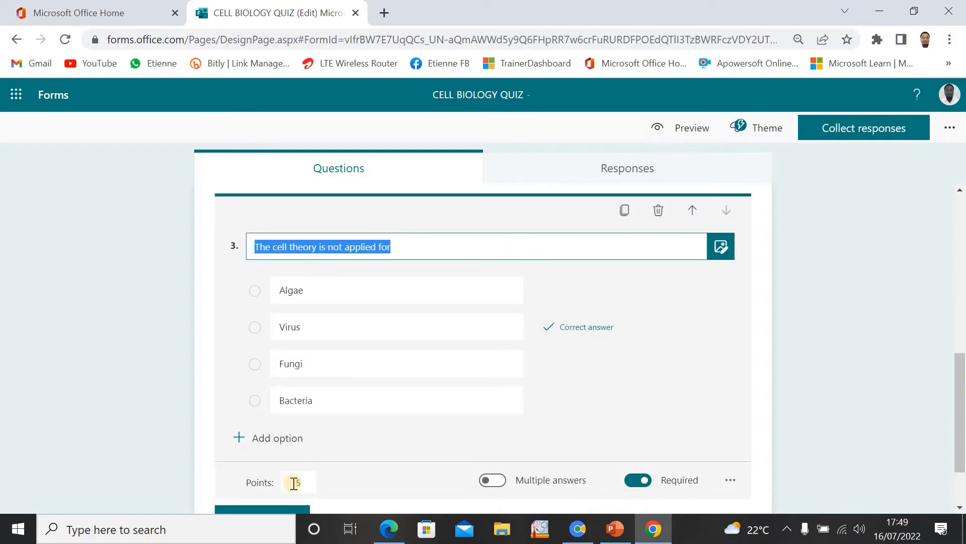
left_click(299, 482)
type("5")
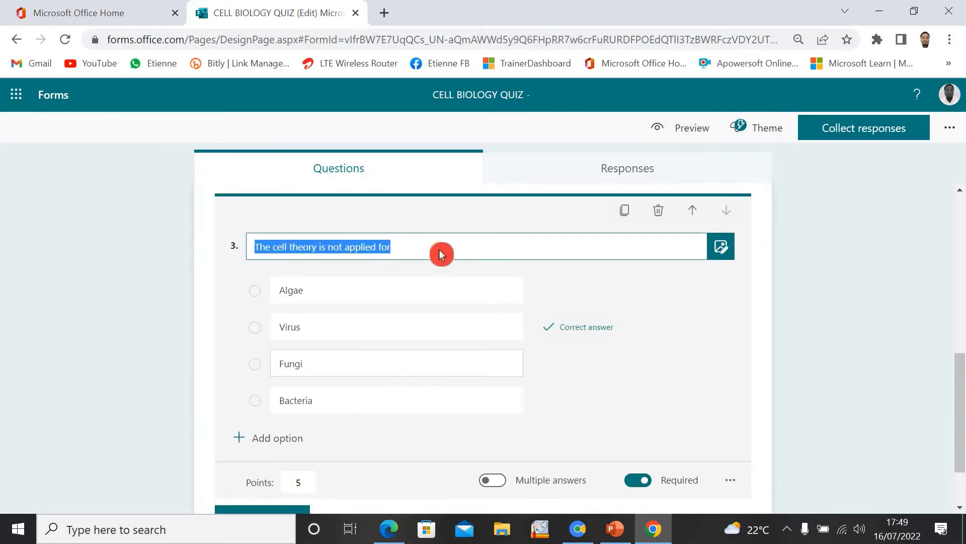
left_click(156, 347)
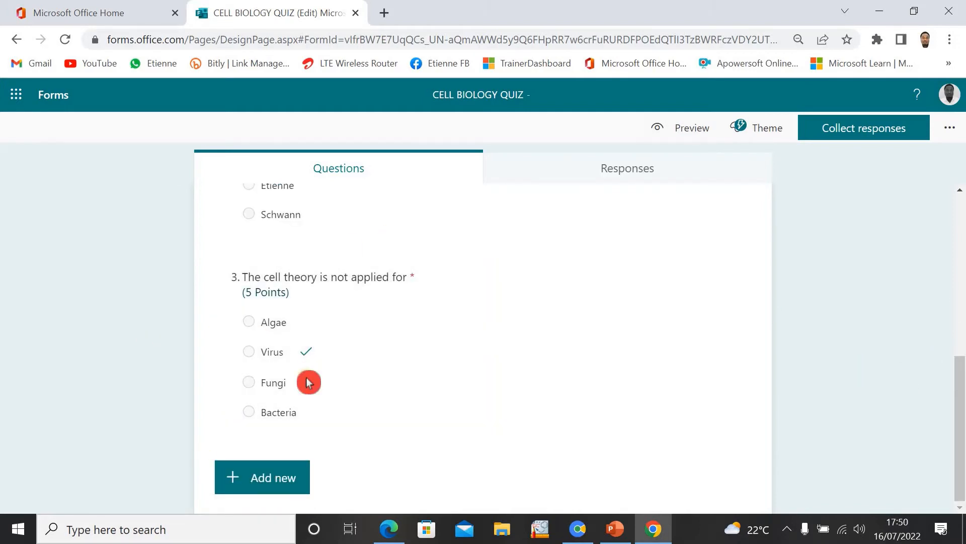
Review the quiz's questions and point total, and preview the whole quiz in the computer layout.
scroll(377, 335, "up", 5)
scroll(377, 334, "down", 5)
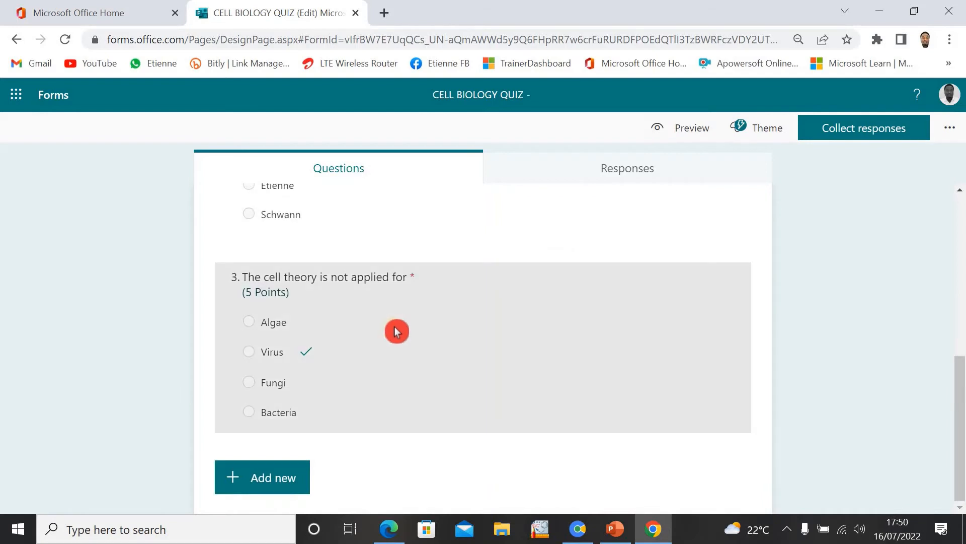
scroll(395, 326, "up", 5)
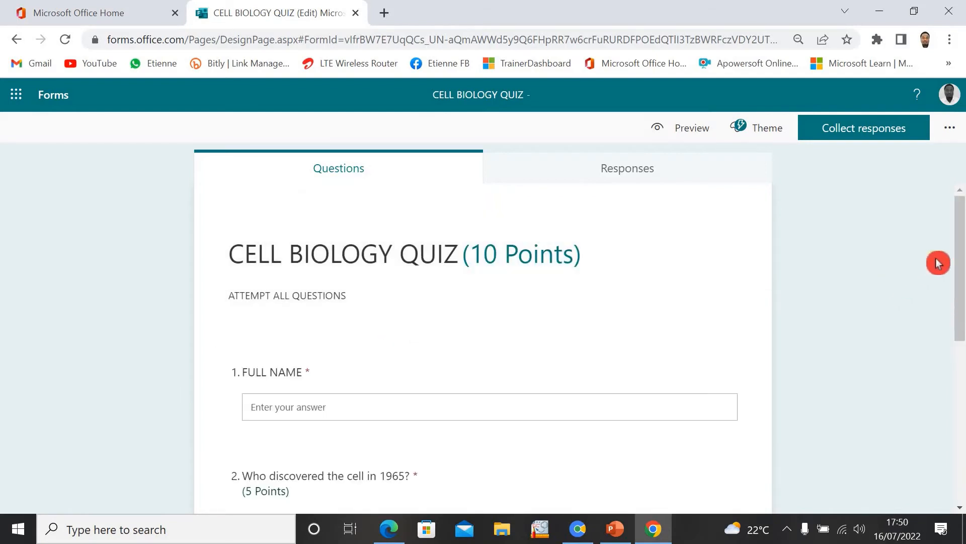
left_click_drag(959, 259, 961, 433)
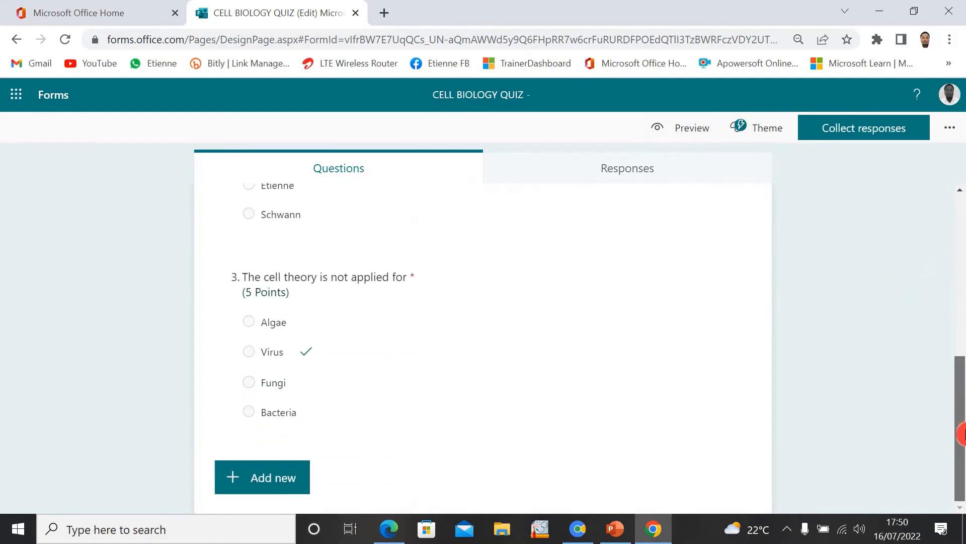
left_click_drag(962, 349, 960, 206)
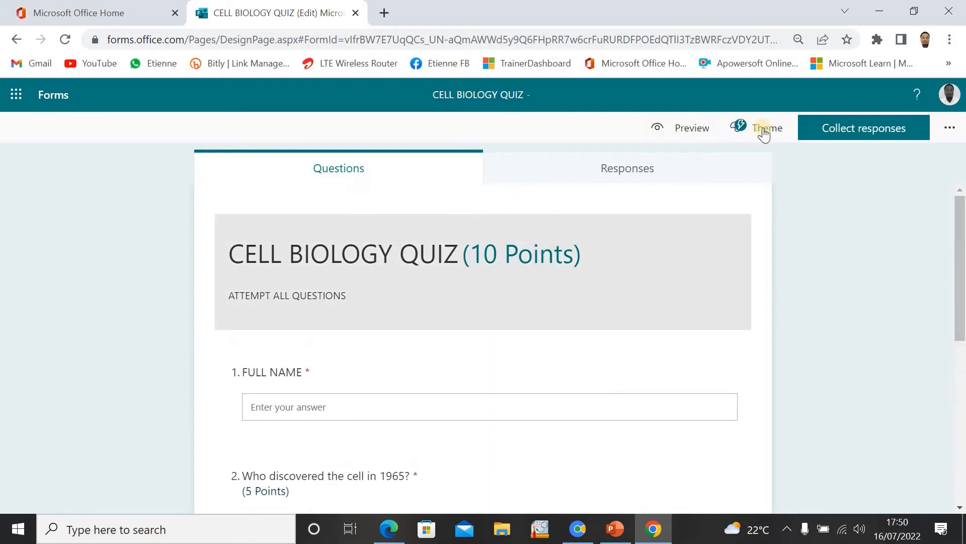
left_click(693, 130)
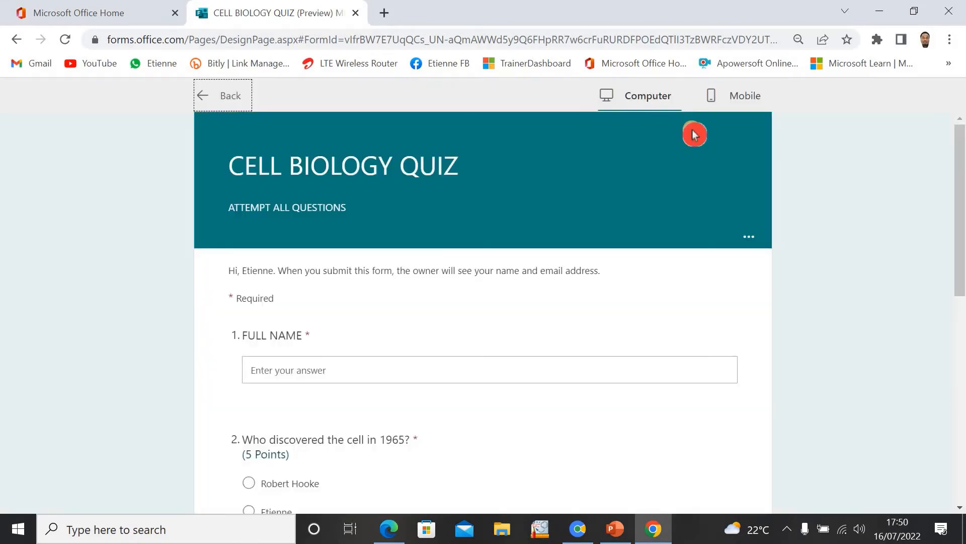
left_click_drag(962, 190, 961, 360)
scroll(962, 360, "up", 6)
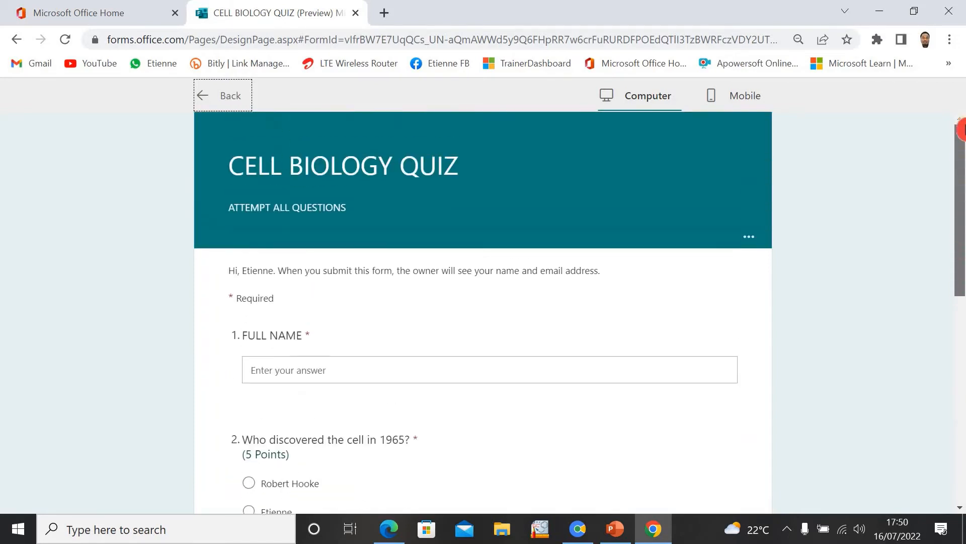
Preview the quiz in the mobile layout and return to the question editor.
left_click(733, 100)
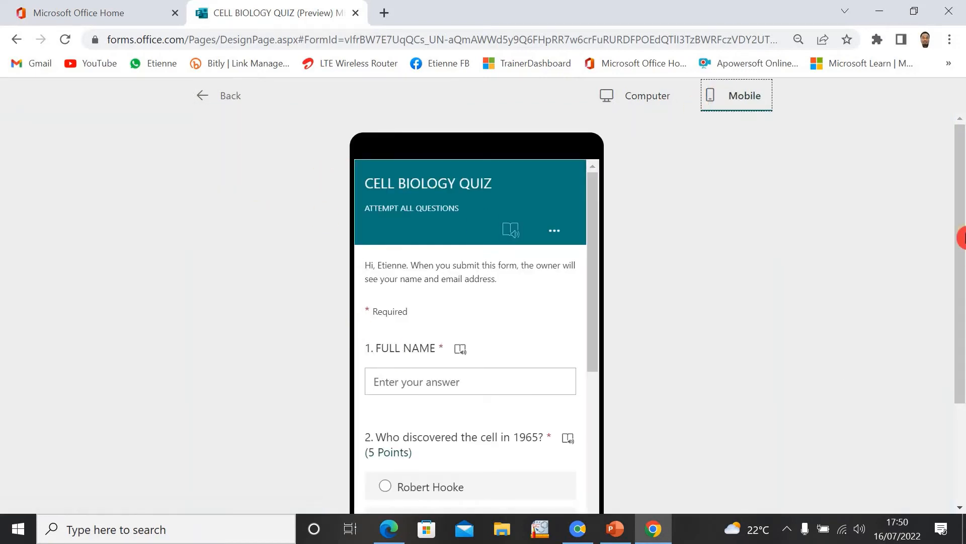
mouse_move(961, 203)
left_mouse_down()
mouse_move(961, 326)
mouse_move(962, 211)
mouse_move(962, 221)
left_mouse_up()
left_click_drag(963, 267, 961, 346)
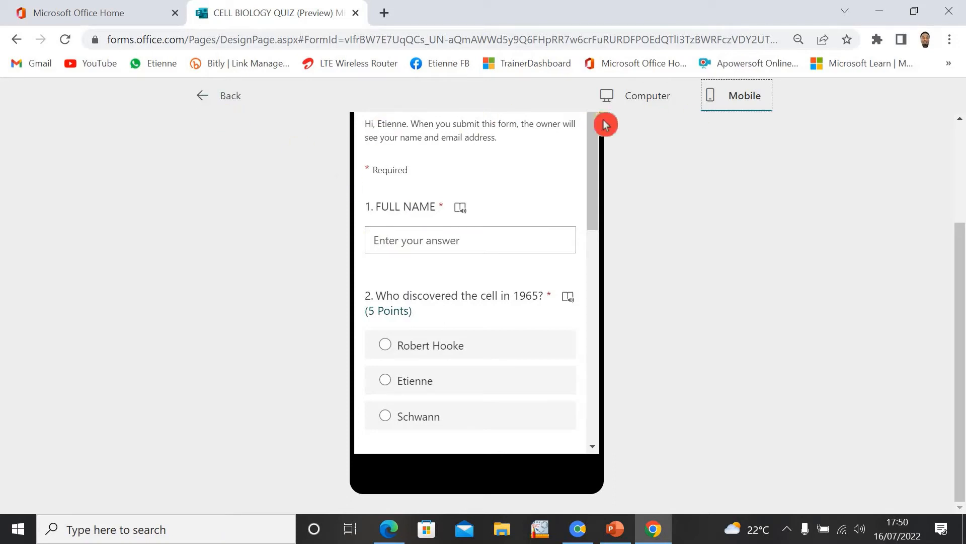
left_click(206, 100)
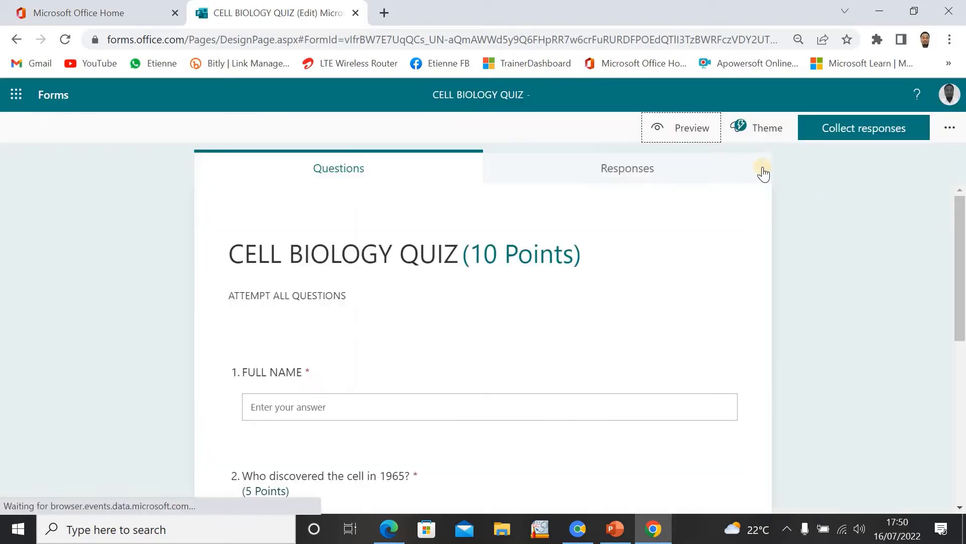
Apply the suggested theme with the photo of a hand writing with a pen to the quiz.
left_click(767, 132)
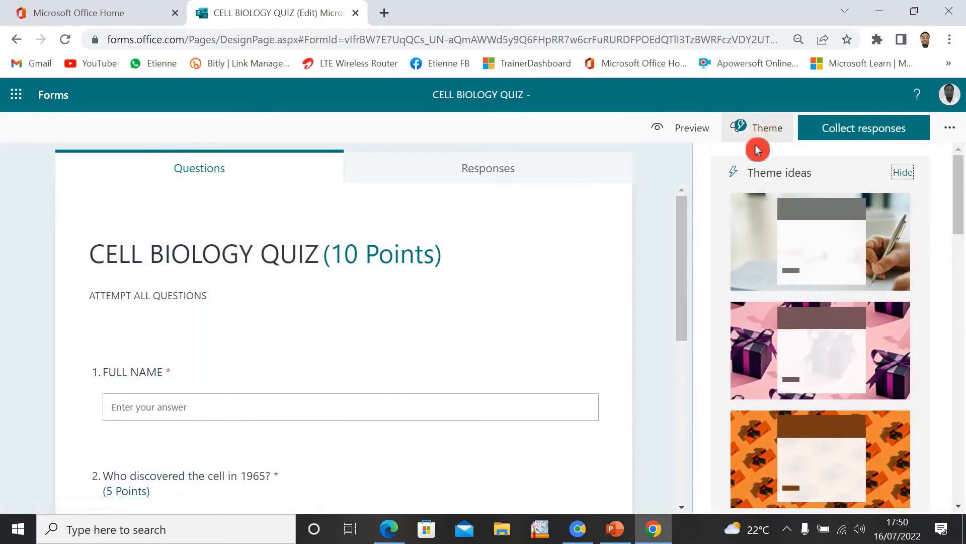
left_click(811, 246)
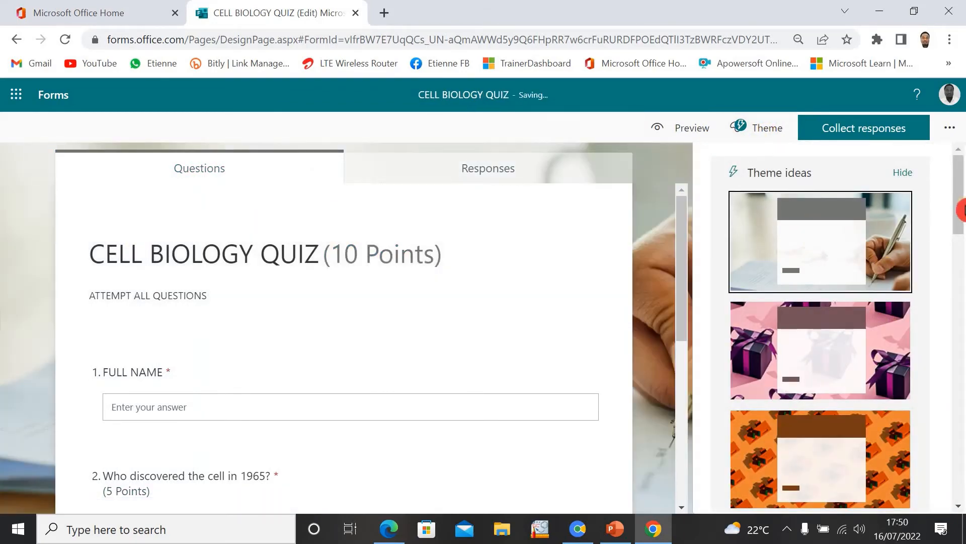
left_click(965, 239)
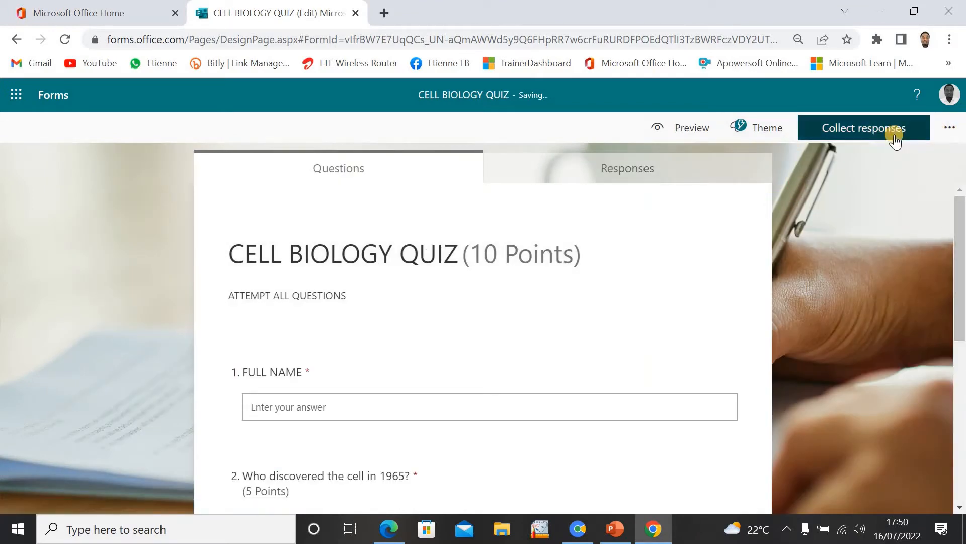
Open the form settings and look over the result display, responder and response options.
left_click(951, 130)
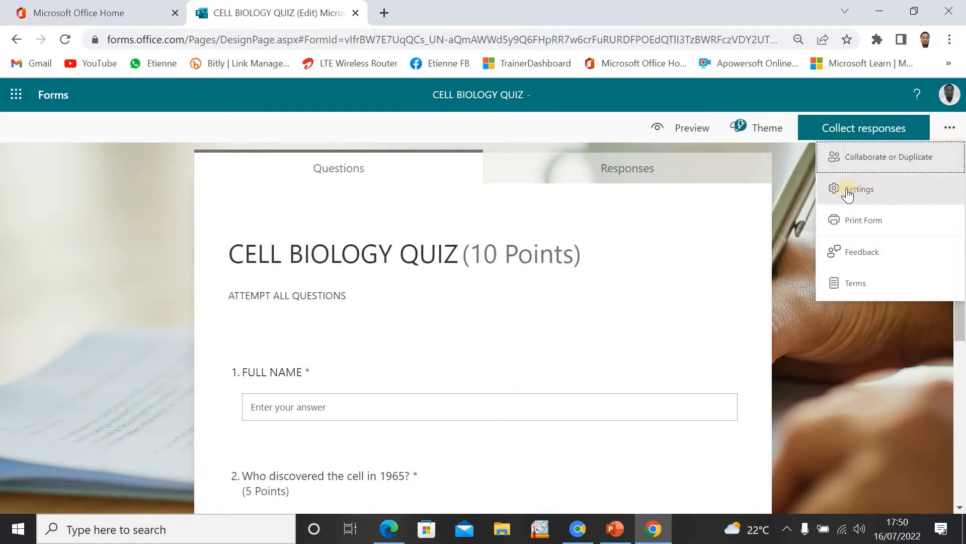
left_click(863, 190)
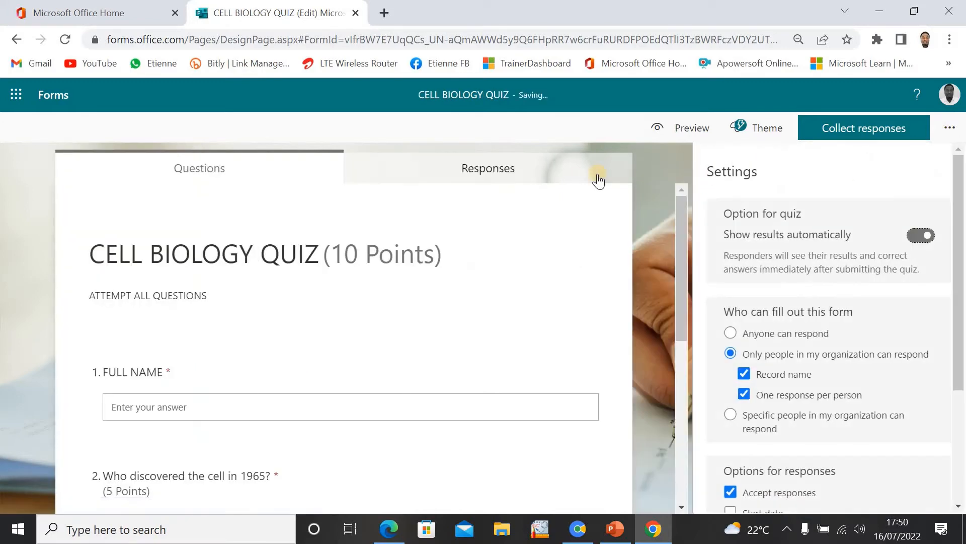
left_click_drag(962, 244, 965, 211)
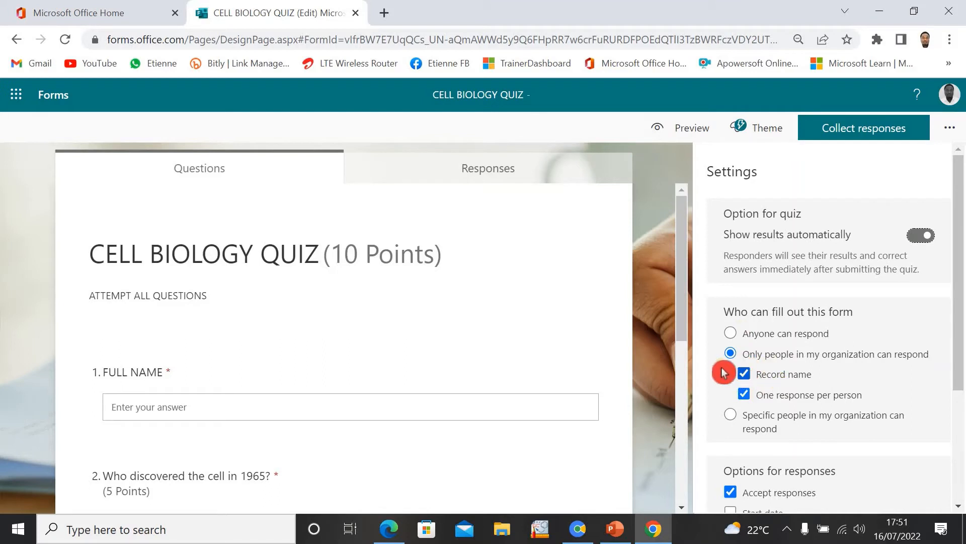
left_click(730, 336)
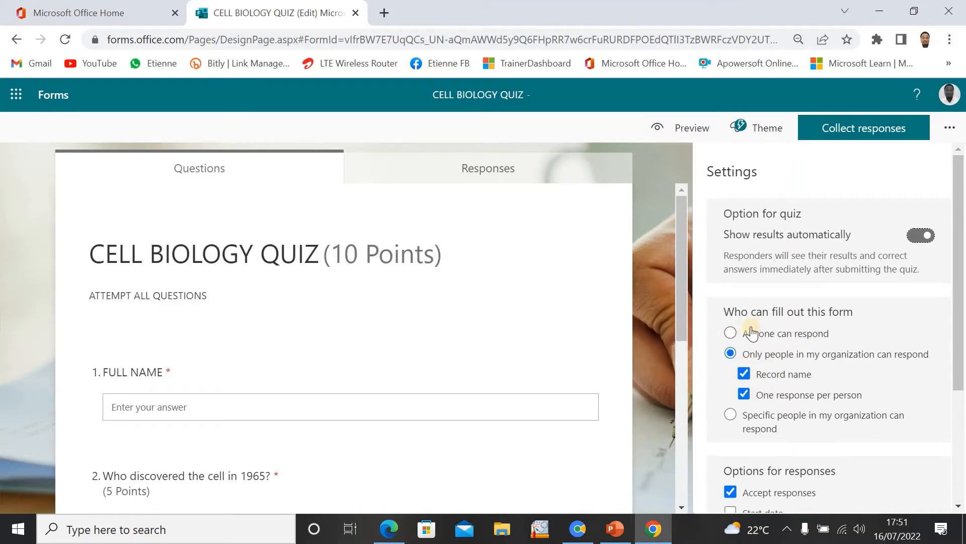
left_click(965, 299)
left_click(885, 312)
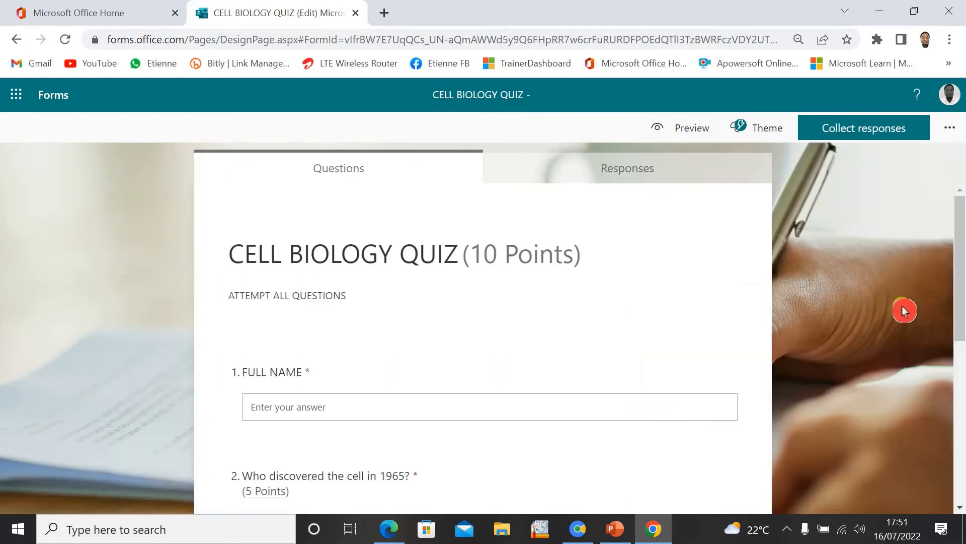
Set the form settings so that anyone can respond to the quiz, and look over the options for responses.
left_click(959, 130)
left_click(861, 195)
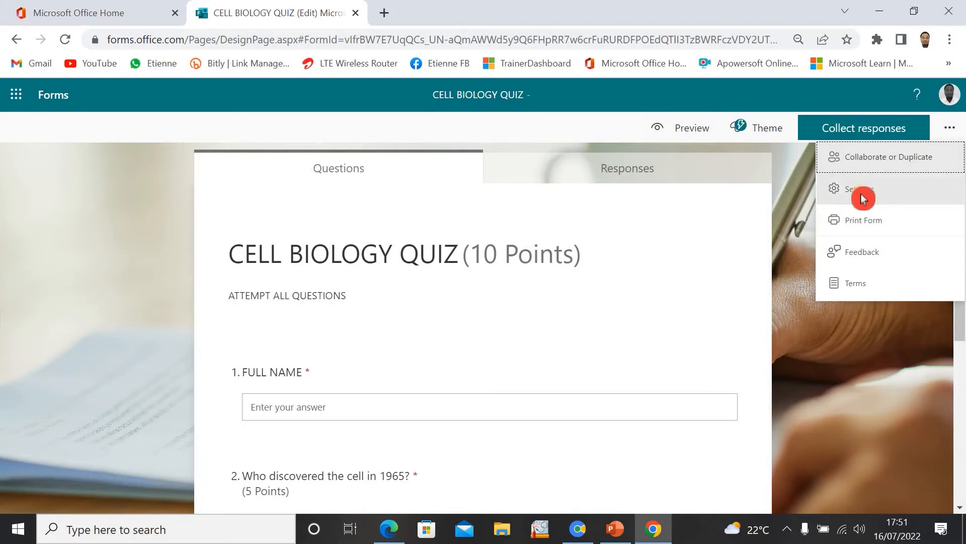
left_click(730, 334)
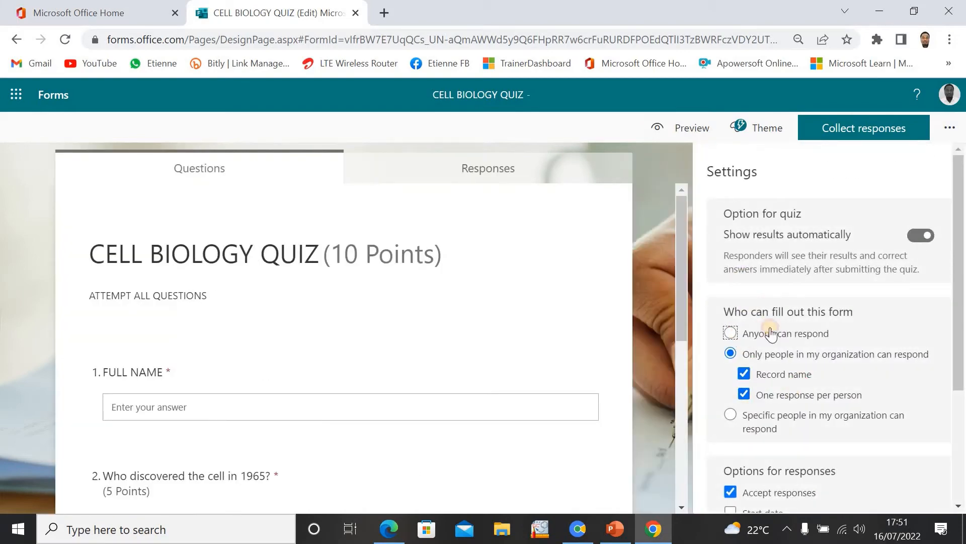
left_click(962, 400)
left_click_drag(962, 399, 963, 428)
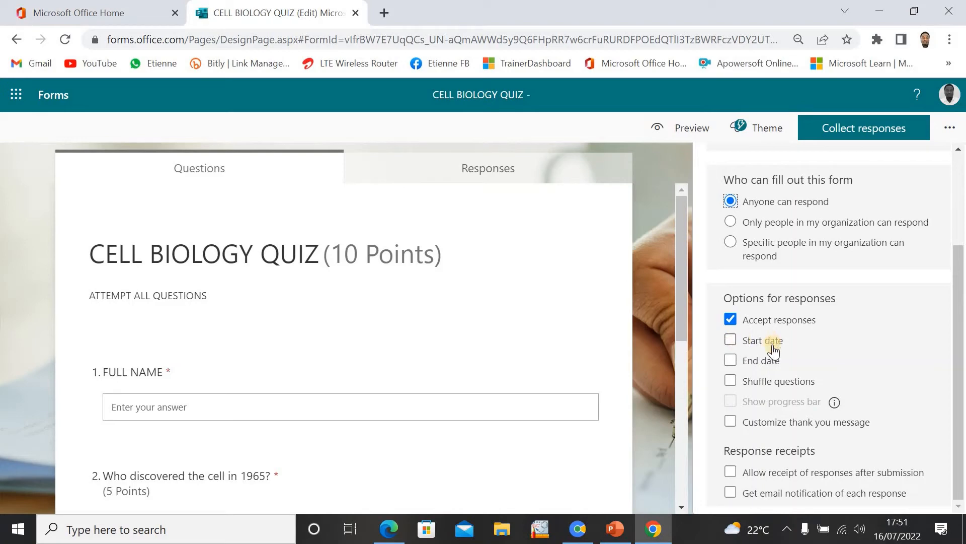
Try shuffling the questions with the lock questions option, and turn question shuffling off again.
left_click(854, 369)
left_click(734, 383)
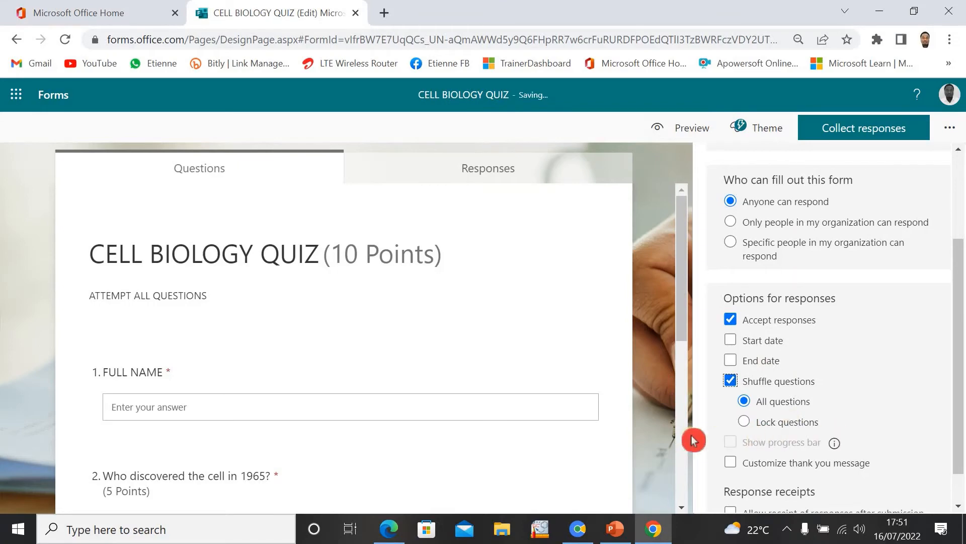
left_click(745, 422)
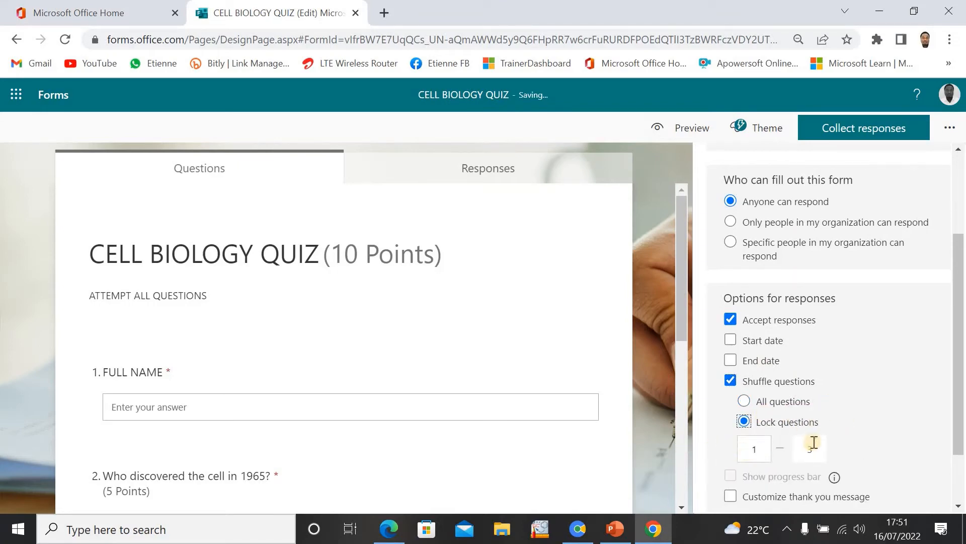
left_click(745, 423)
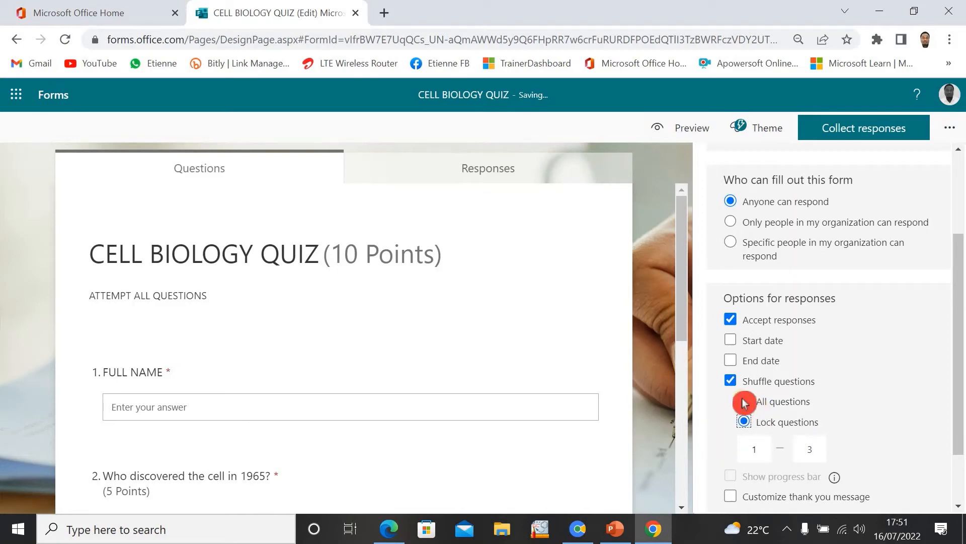
left_click(743, 381)
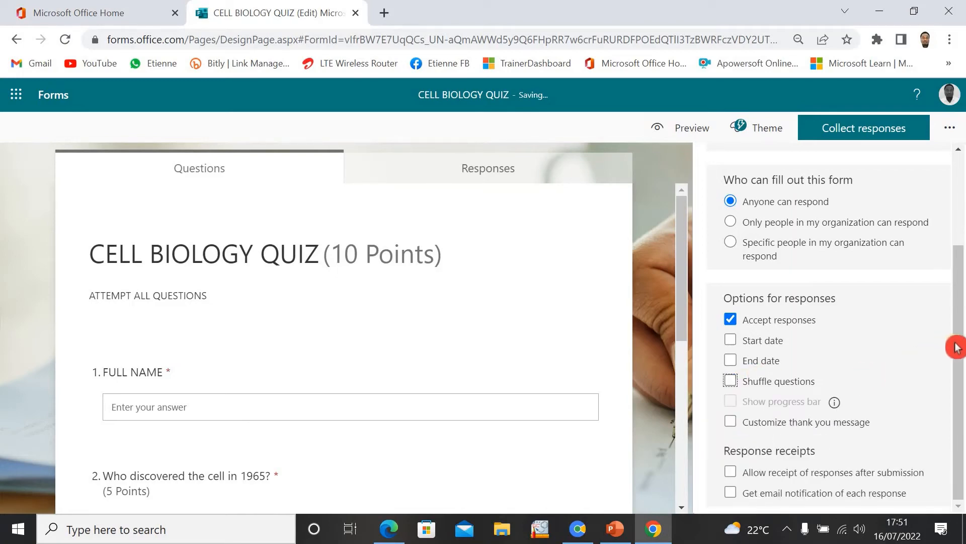
Turn on the customized thank you message and the receipt of responses after submission in the quiz settings.
left_click(777, 442)
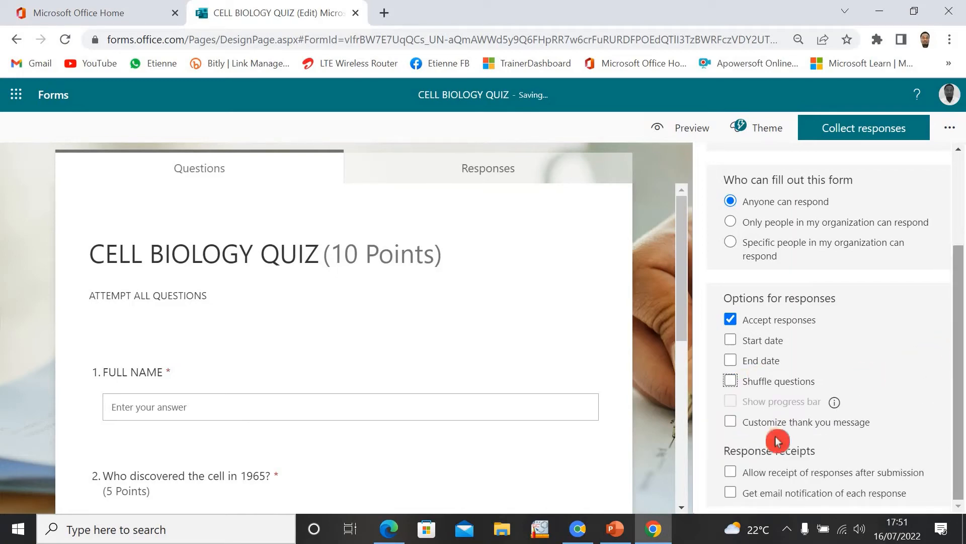
left_click(732, 422)
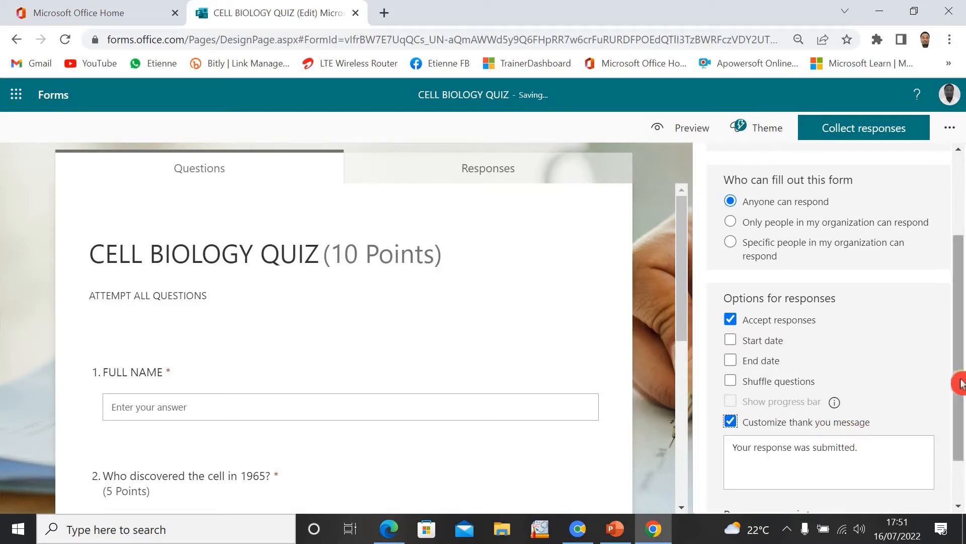
scroll(958, 443, "down", 2)
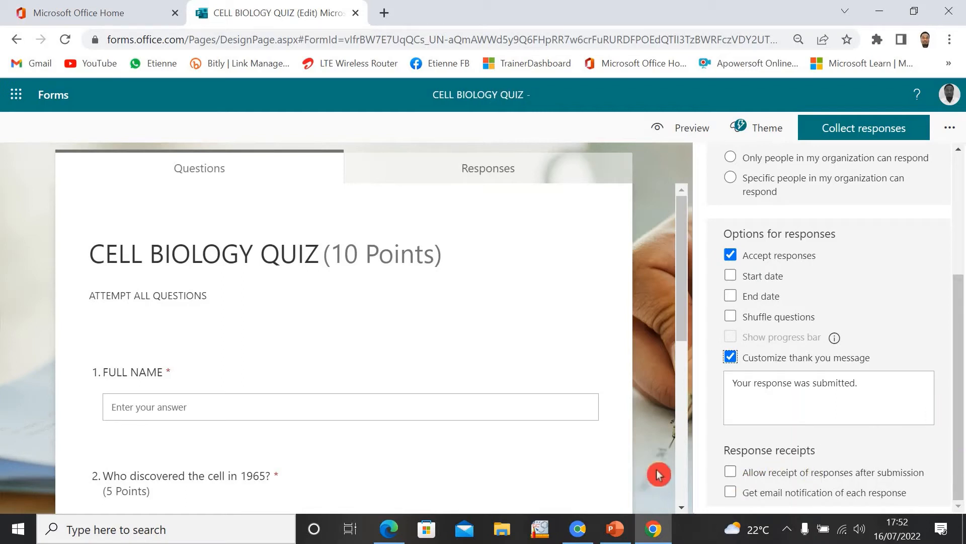
left_click(731, 473)
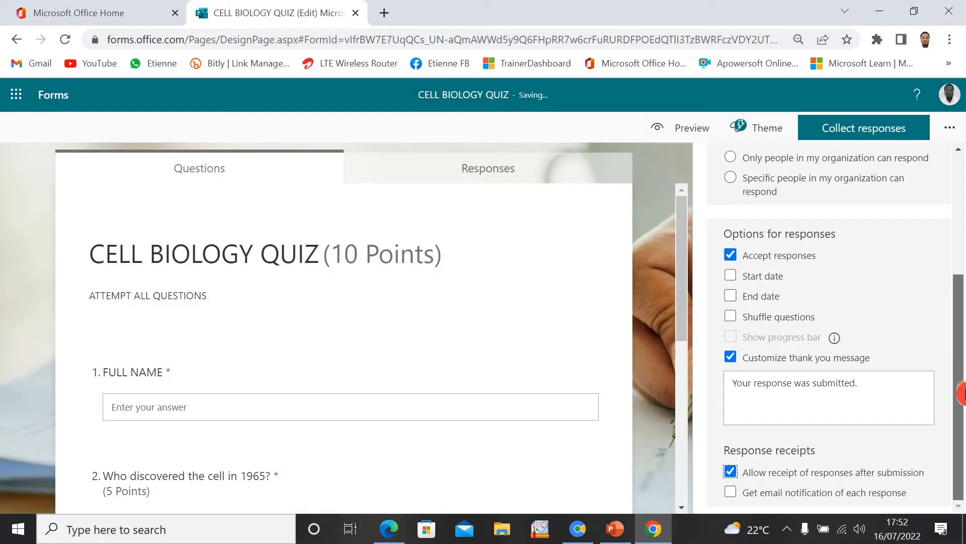
left_click_drag(960, 399, 961, 277)
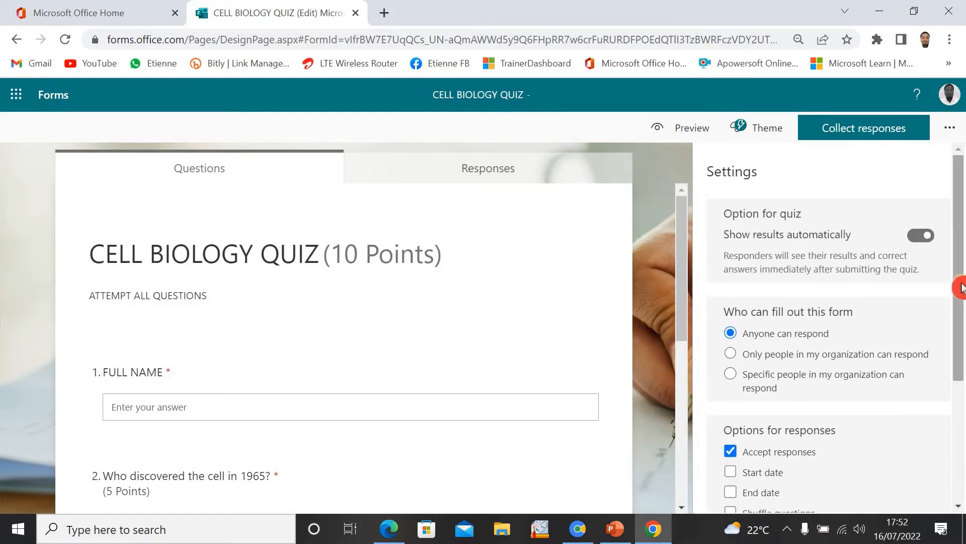
left_click_drag(961, 274, 940, 414)
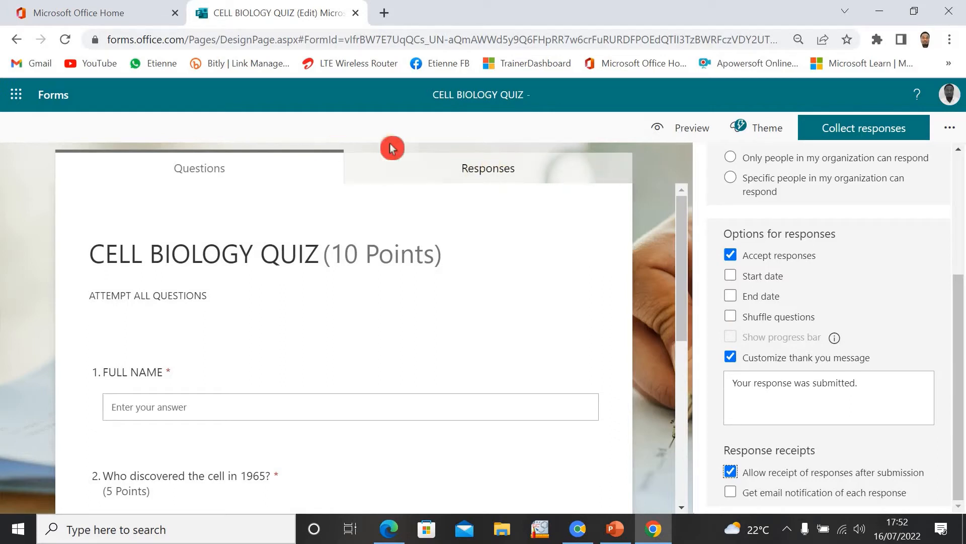
Check the quiz's responses page, return to the questions, and copy the response link from the options for collecting responses.
left_click(483, 173)
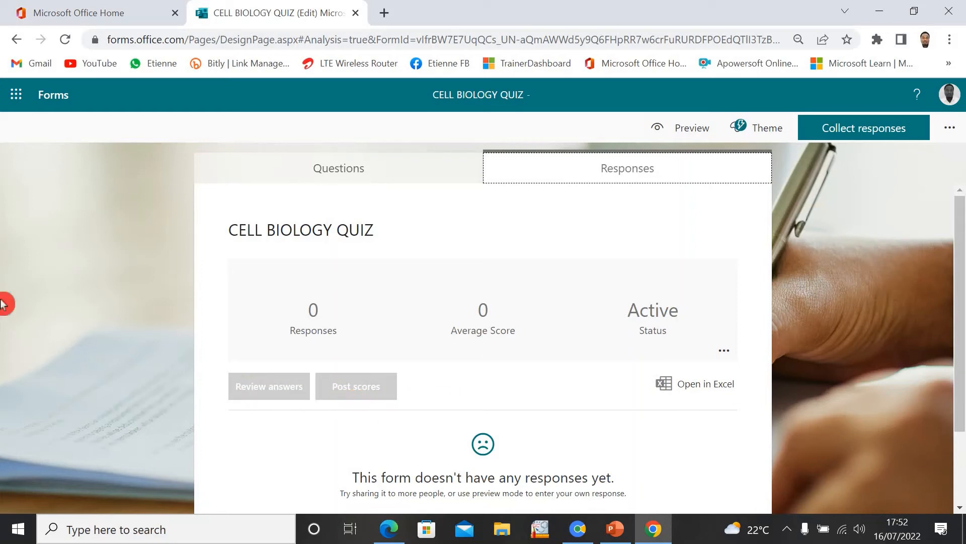
left_click(358, 174)
left_click(862, 133)
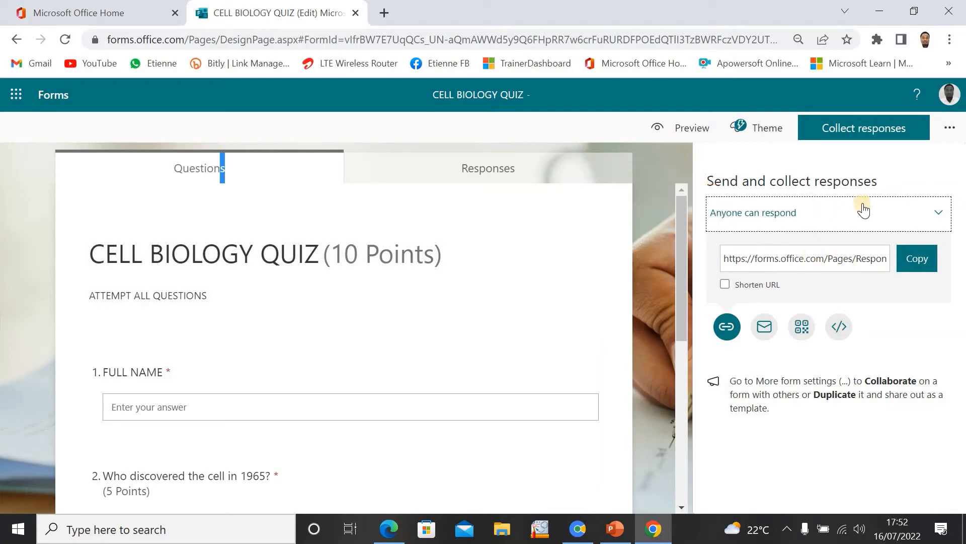
left_click(934, 260)
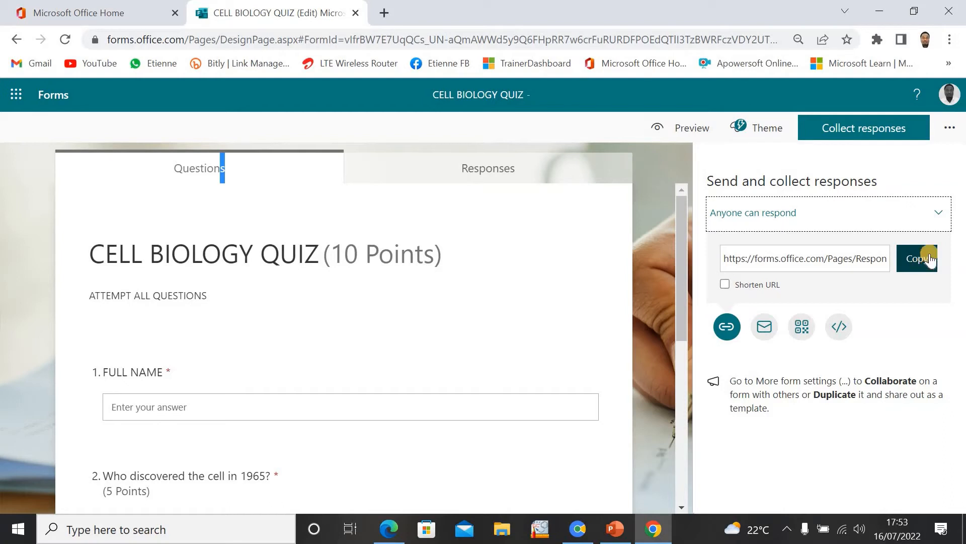
left_click(918, 259)
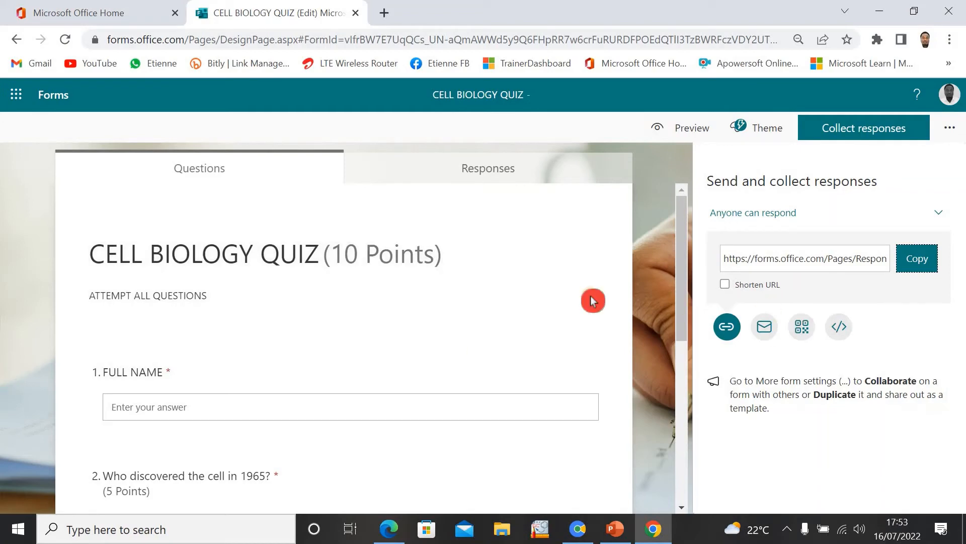
Shorten the quiz's response URL and copy the shortened link.
left_click(726, 285)
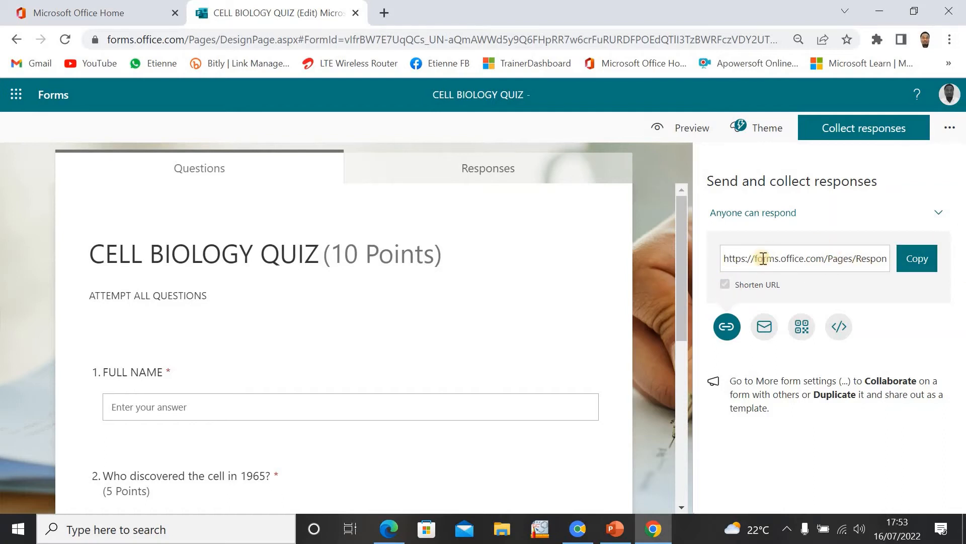
left_click(950, 252)
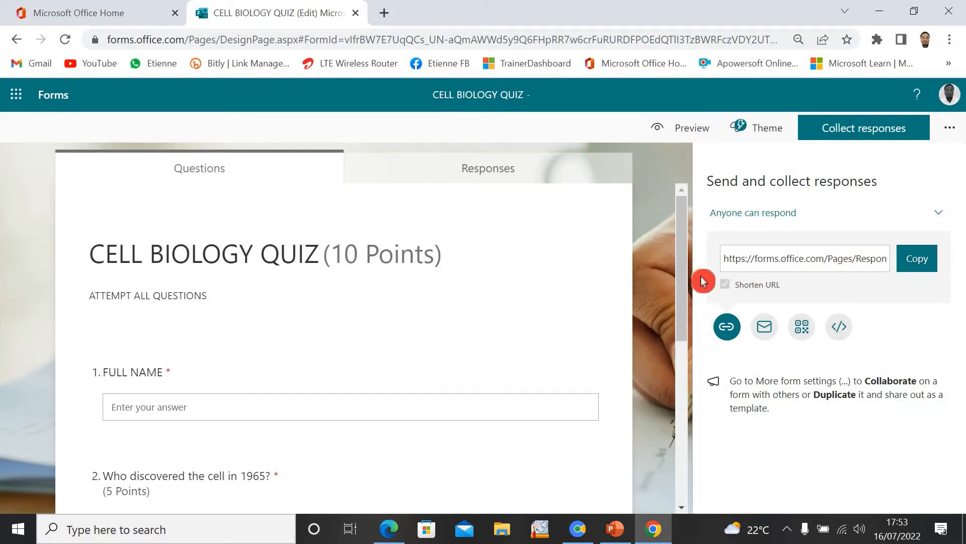
left_click(725, 285)
left_click(918, 260)
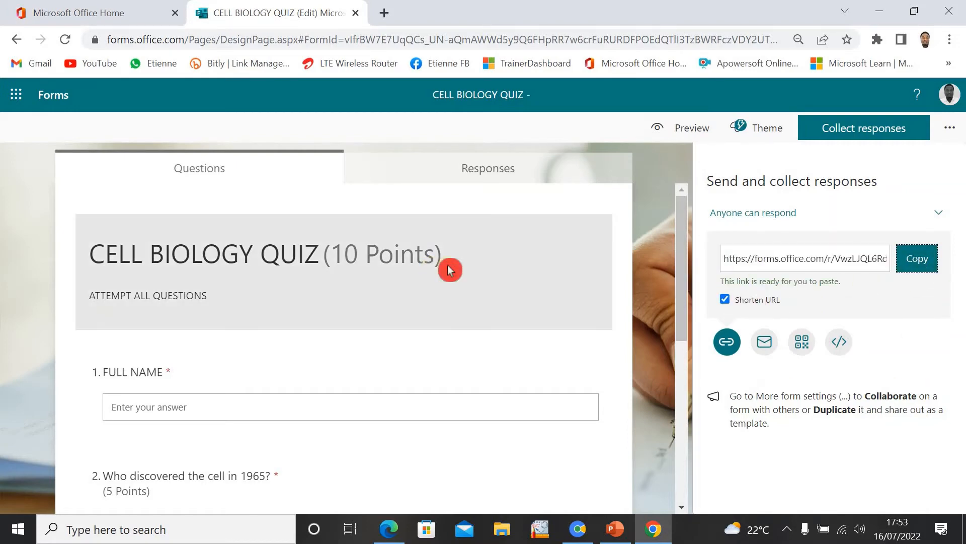
left_click_drag(684, 288, 725, 215)
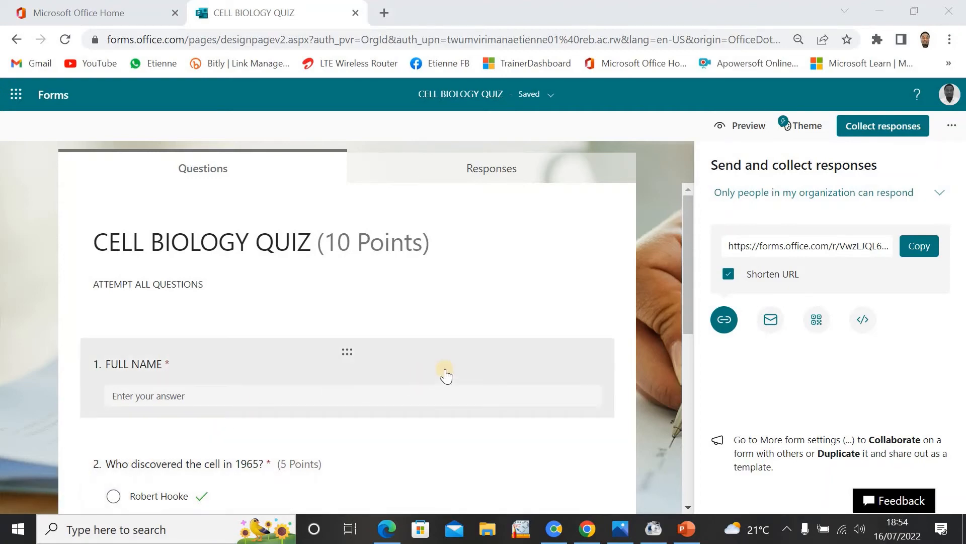
Switch to PowerPoint, paste the shortened quiz link into the body of the EVALUATION/QUIZ slide, and make it a hyperlink to the quiz.
left_click(691, 537)
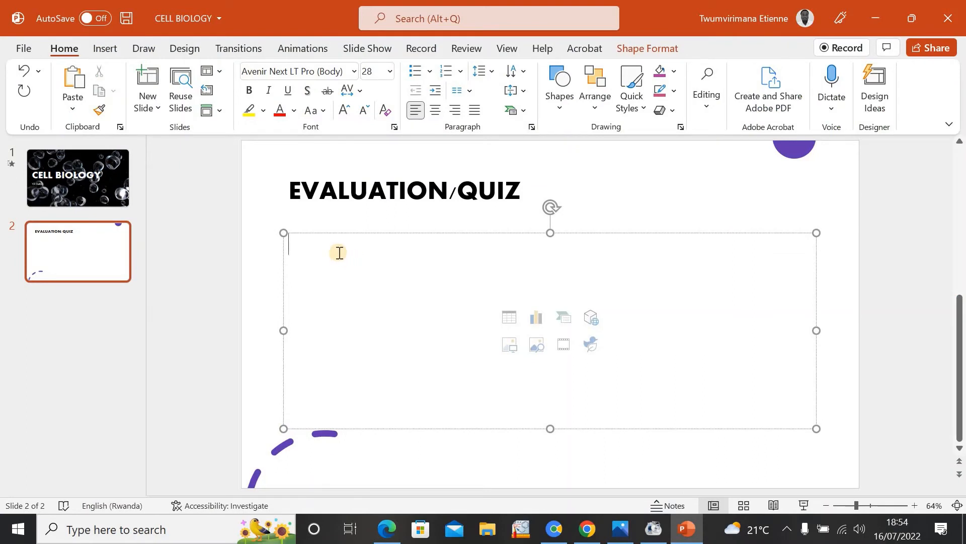
key("ctrl+v")
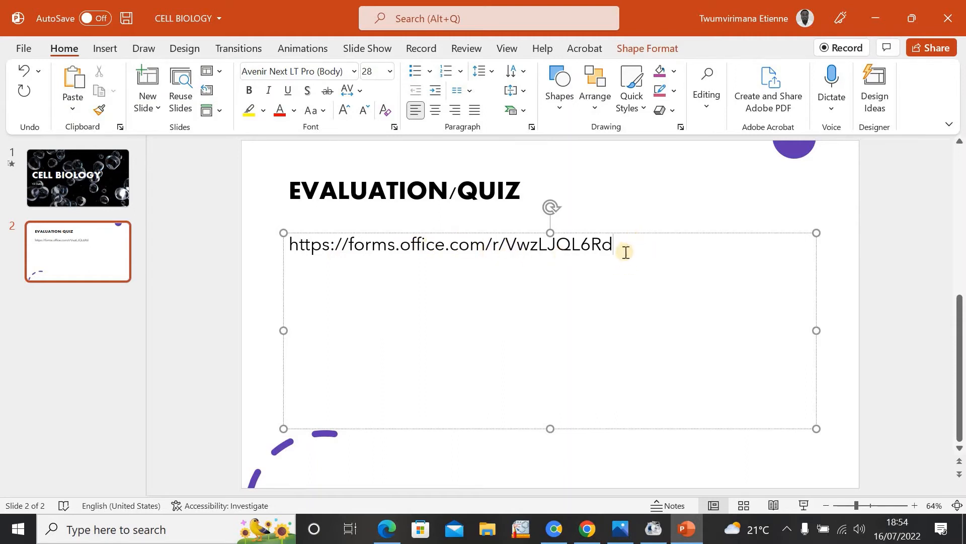
left_click_drag(627, 246, 308, 248)
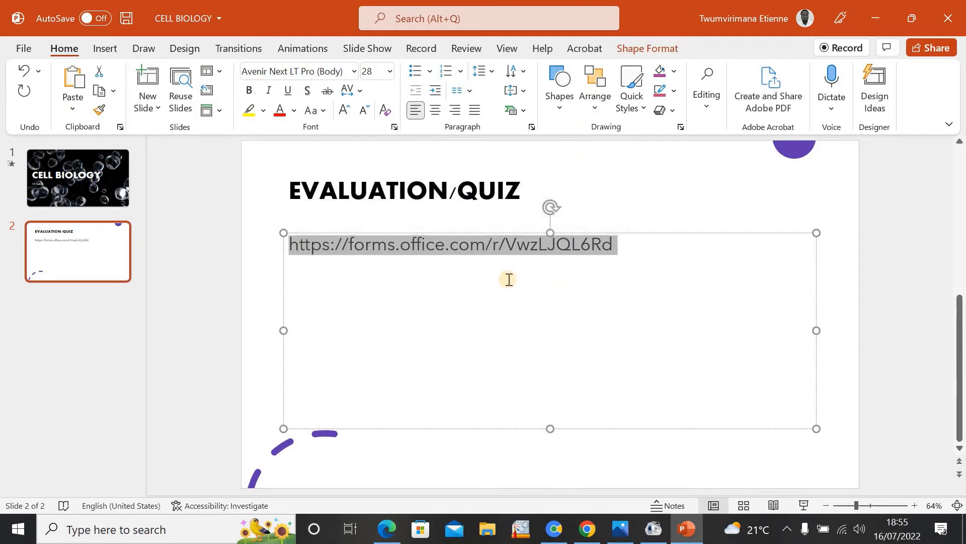
right_click(490, 248)
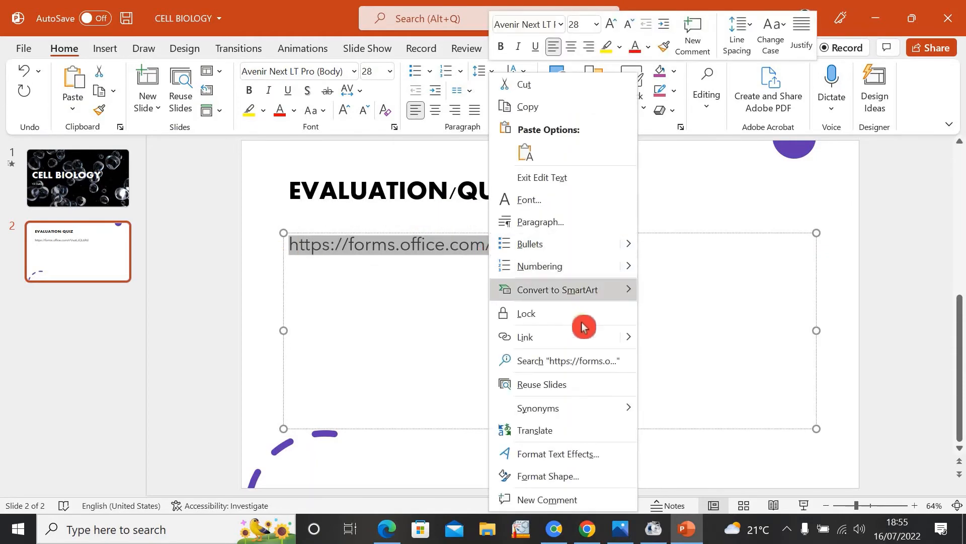
mouse_move(629, 346)
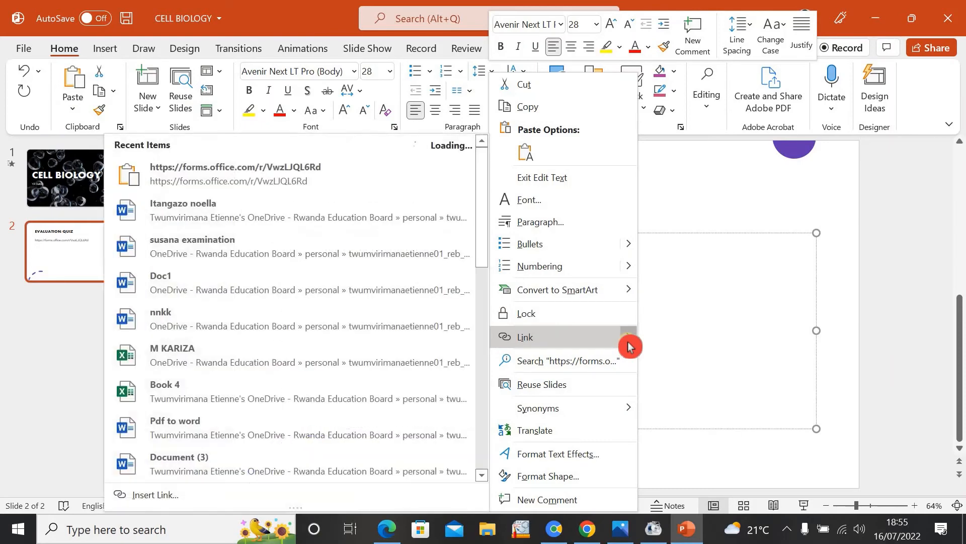
left_click(301, 174)
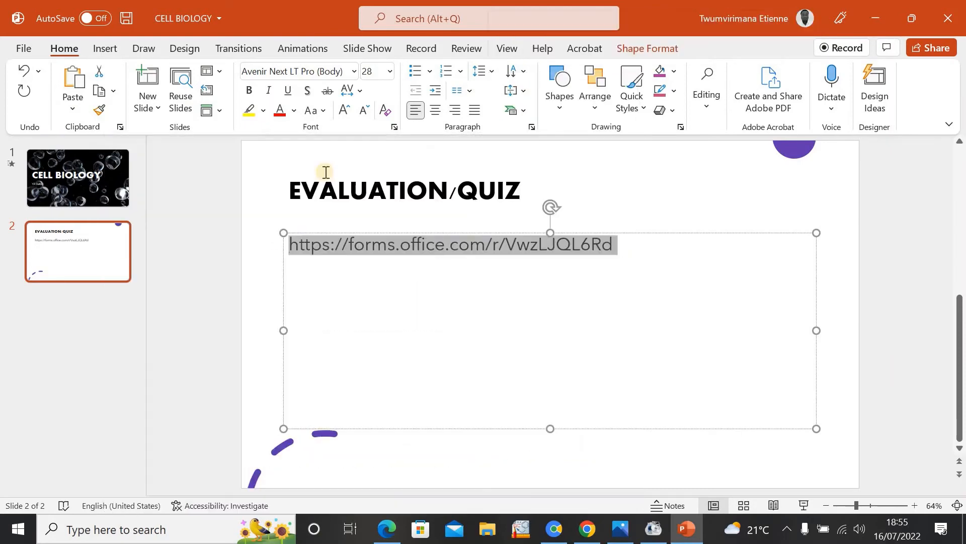
Open the linked quiz in the browser in place of the form's editing page, and enter the respondent's full name.
left_click(481, 277)
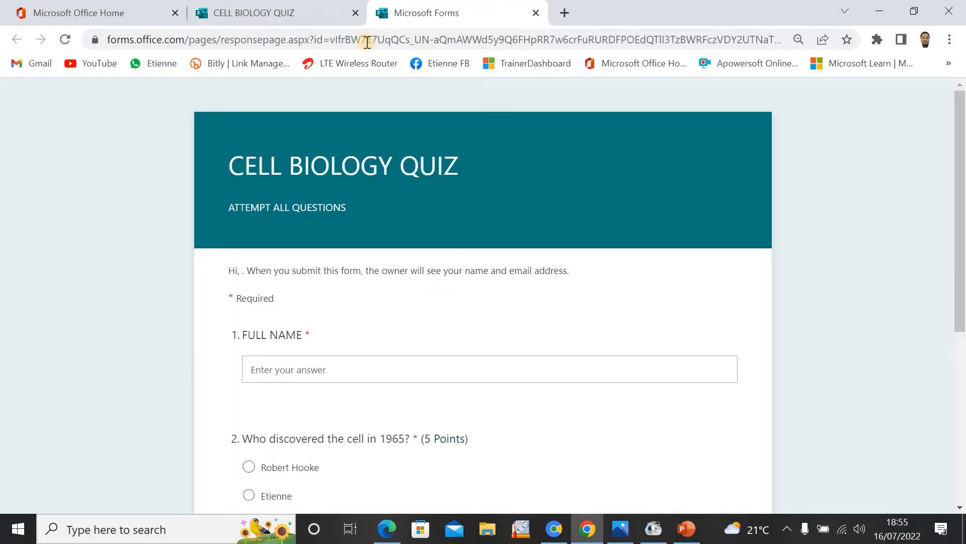
left_click(355, 12)
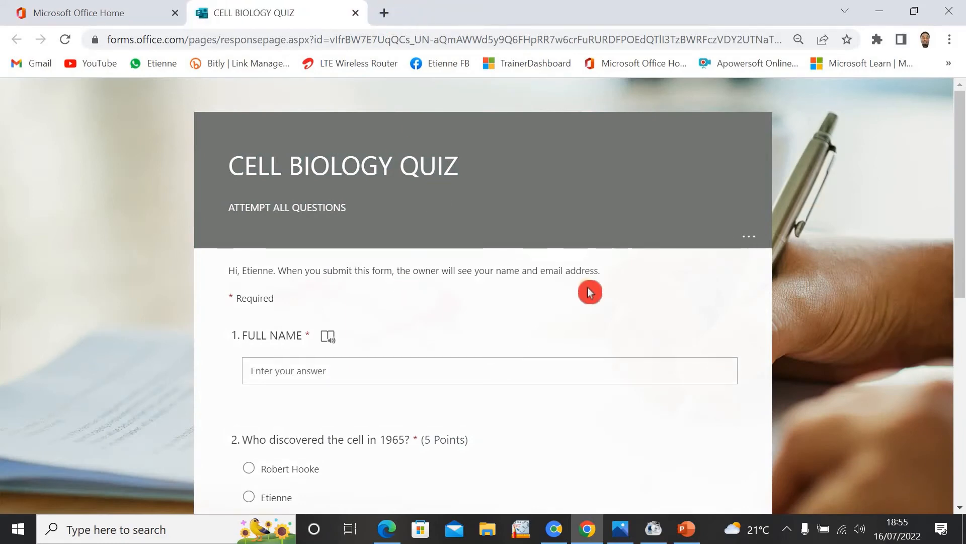
left_click(325, 367)
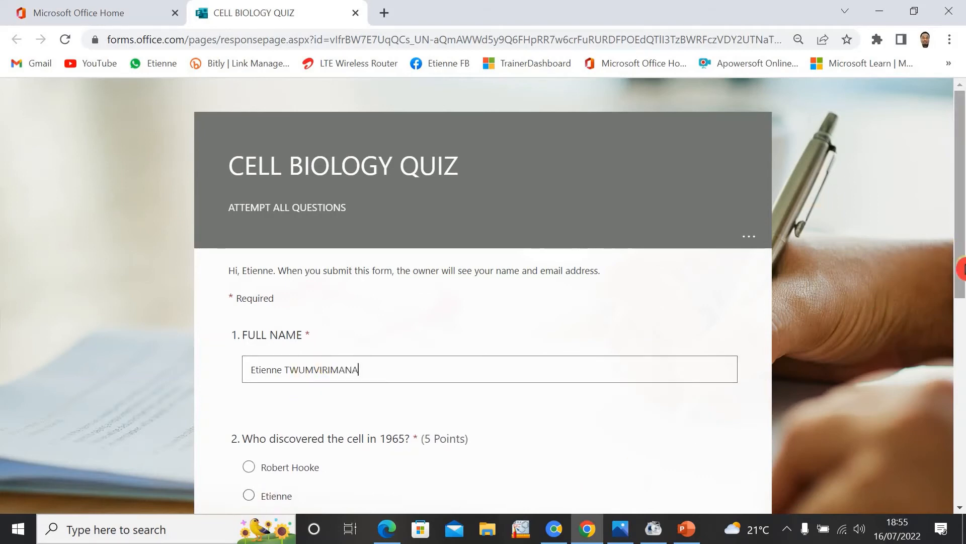
Answer question 2 with Robert Hooke and question 3 with Algae, and submit the quiz.
left_click_drag(961, 264, 803, 329)
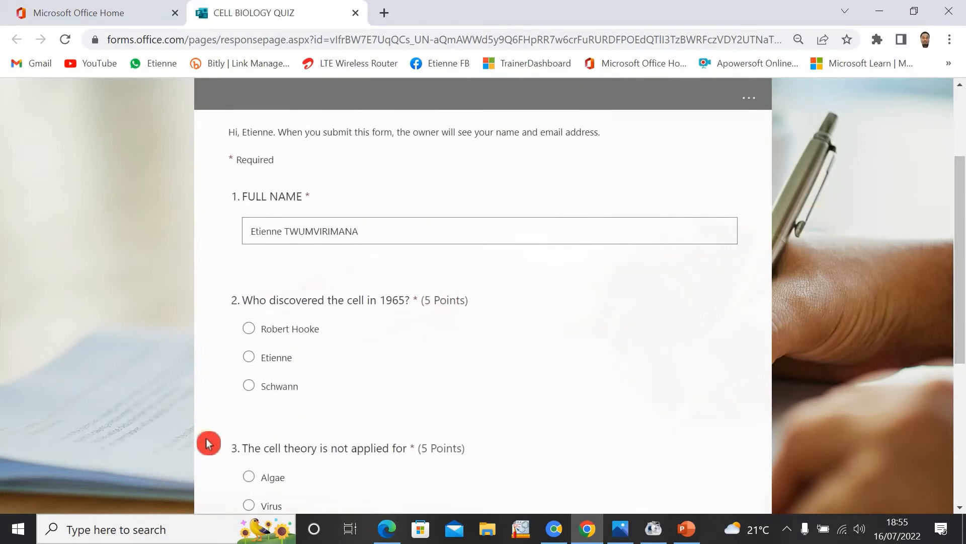
left_click(248, 332)
left_click_drag(958, 251, 948, 354)
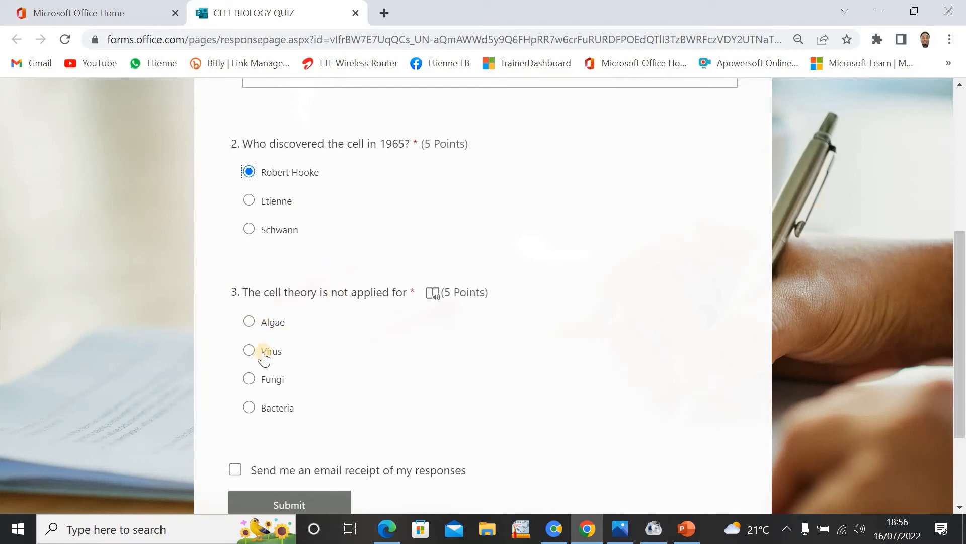
left_click(249, 321)
scroll(961, 352, "down", 2)
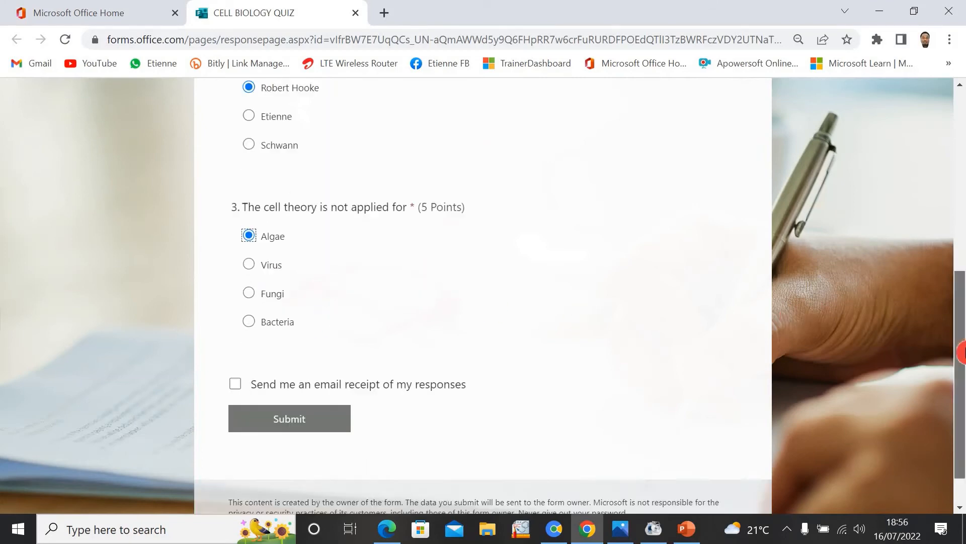
scroll(960, 352, "down", 1)
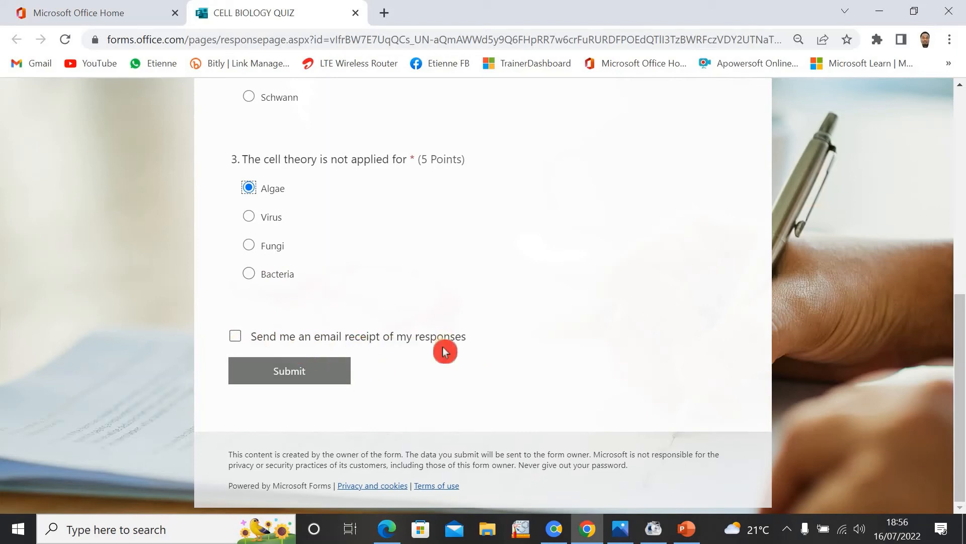
left_click(298, 374)
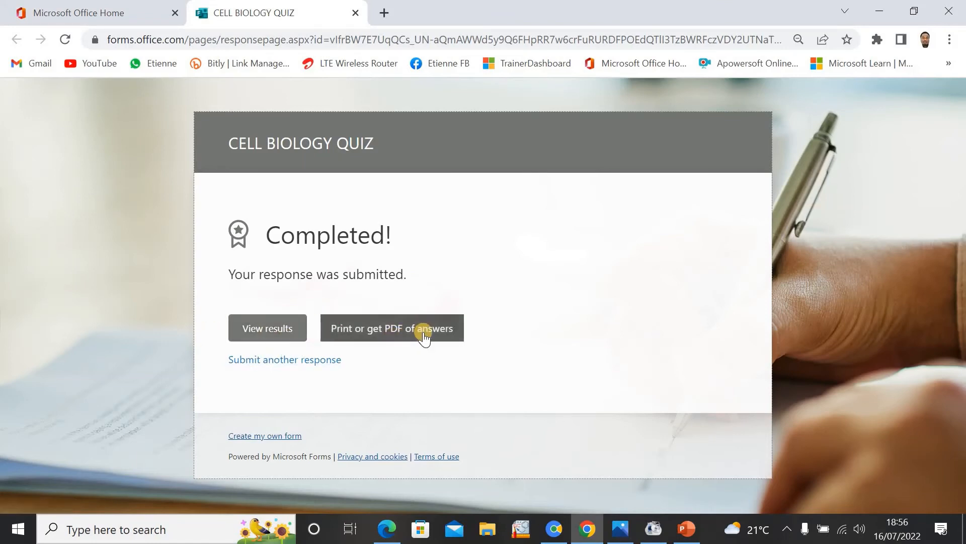
View the results of the submitted quiz, examine the score of each question, and go back to the thank you page.
left_click(266, 333)
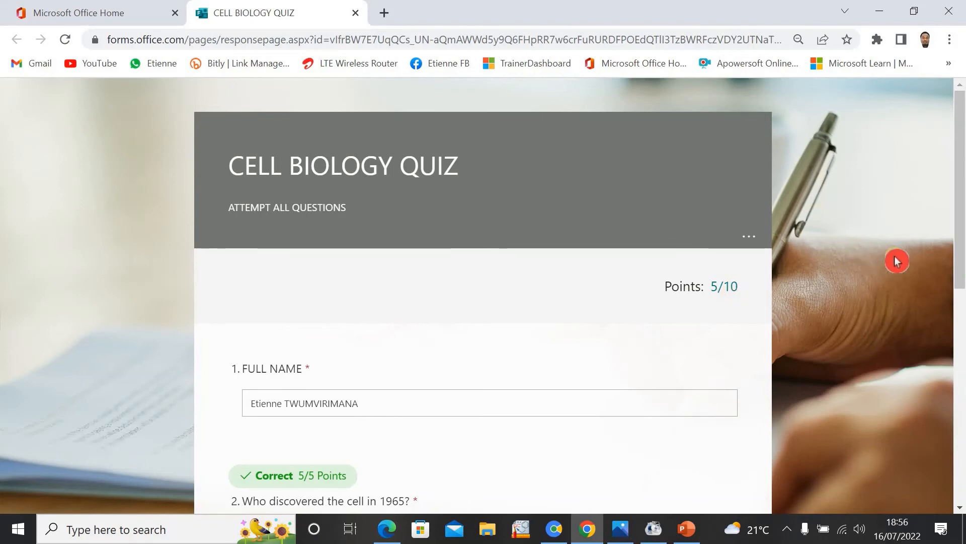
left_click_drag(960, 261, 961, 381)
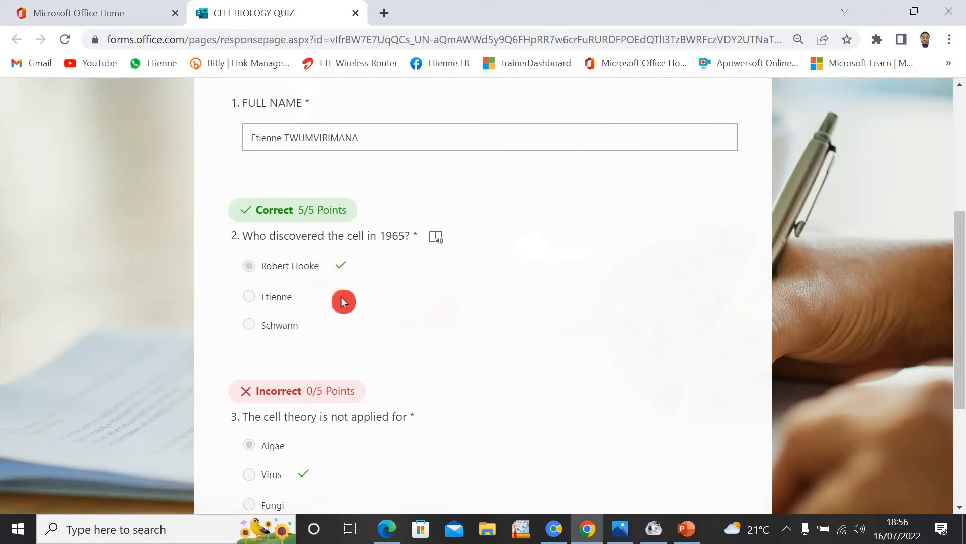
scroll(304, 423, "down", 5)
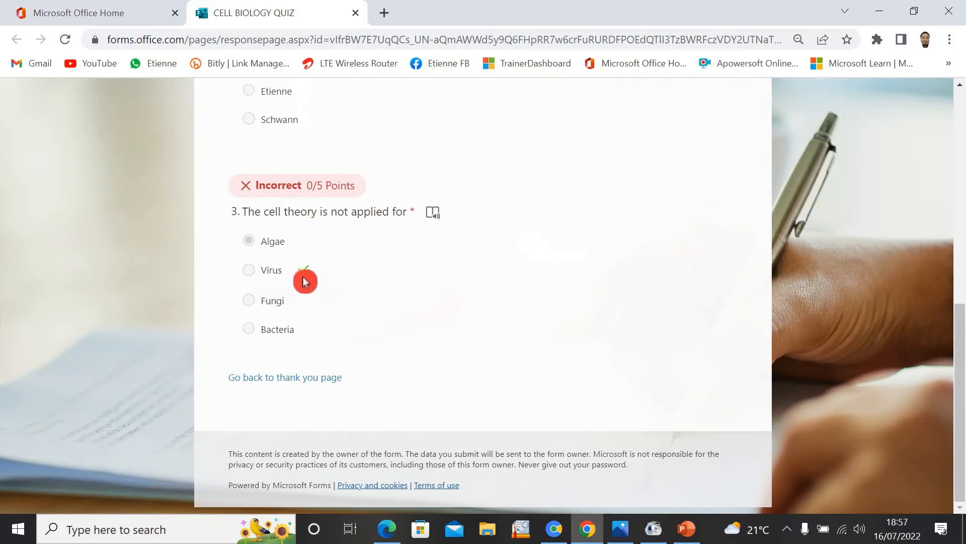
left_click(293, 379)
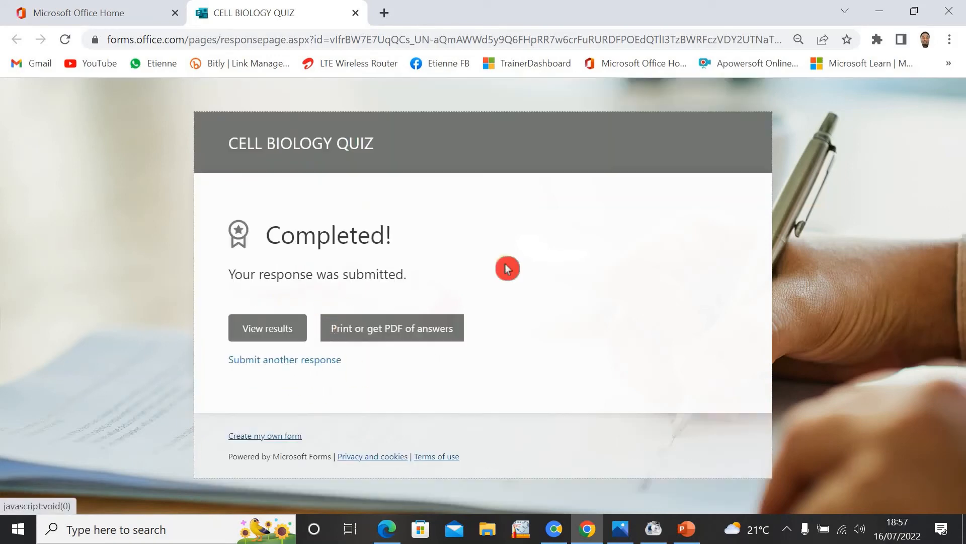
Preview the PDF of the submitted answers without saving it, and switch to the Microsoft Office Home page.
left_click(405, 335)
scroll(400, 330, "down", 7)
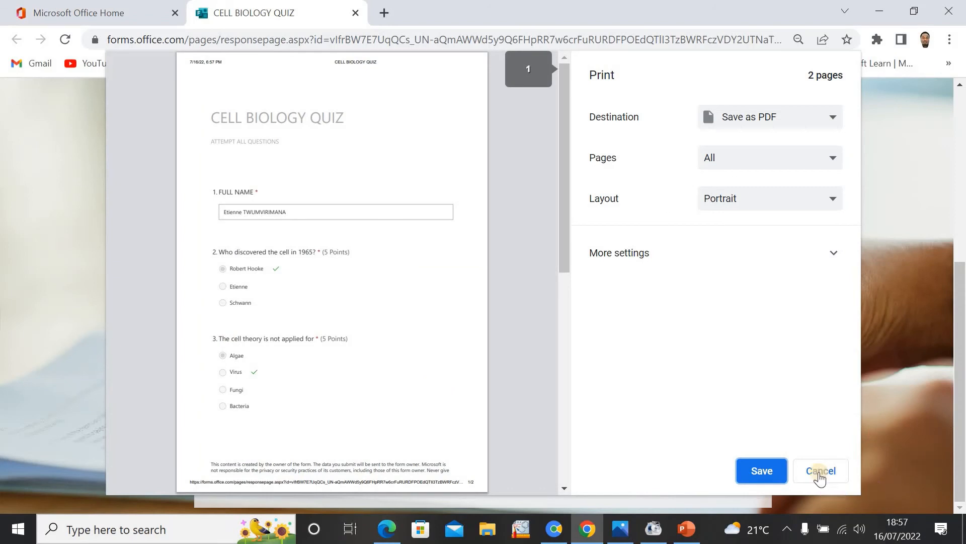
left_click(826, 473)
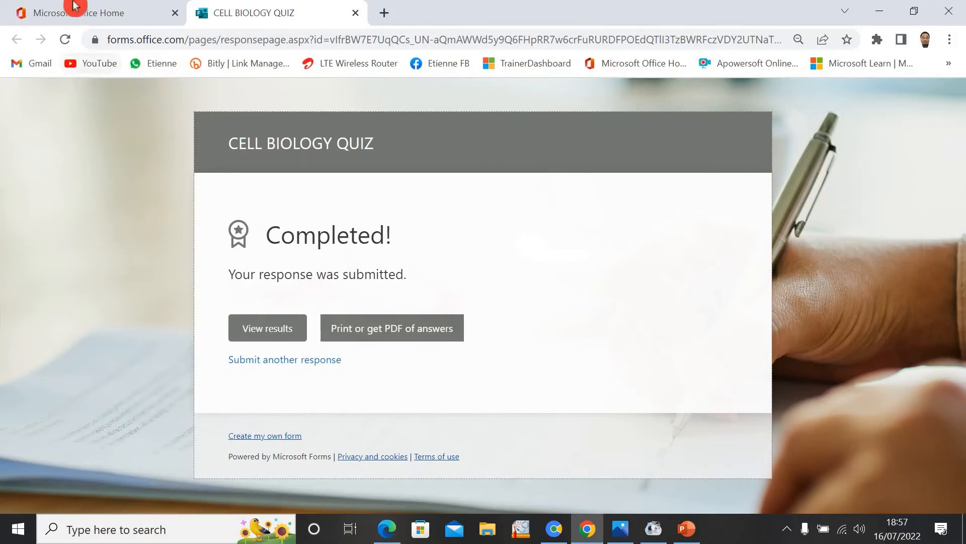
left_click(82, 20)
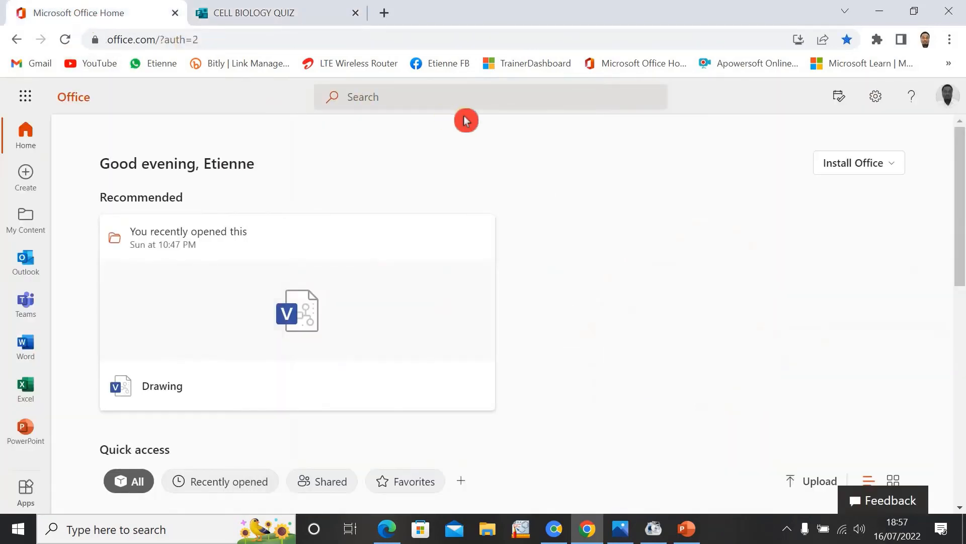
Open Microsoft Forms from Microsoft Office Home and open the CELL BIOLOGY QUIZ.
left_click(20, 95)
left_click(177, 332)
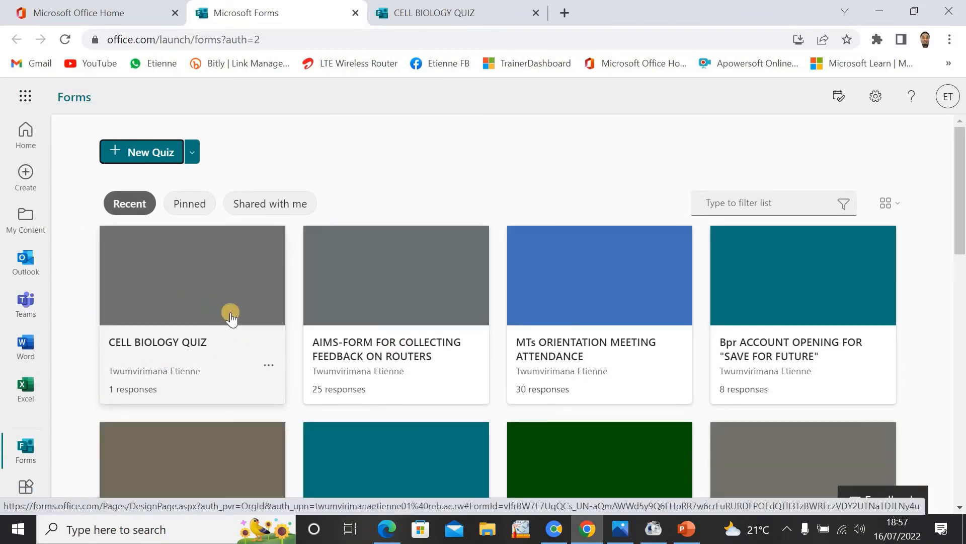
left_click(95, 389)
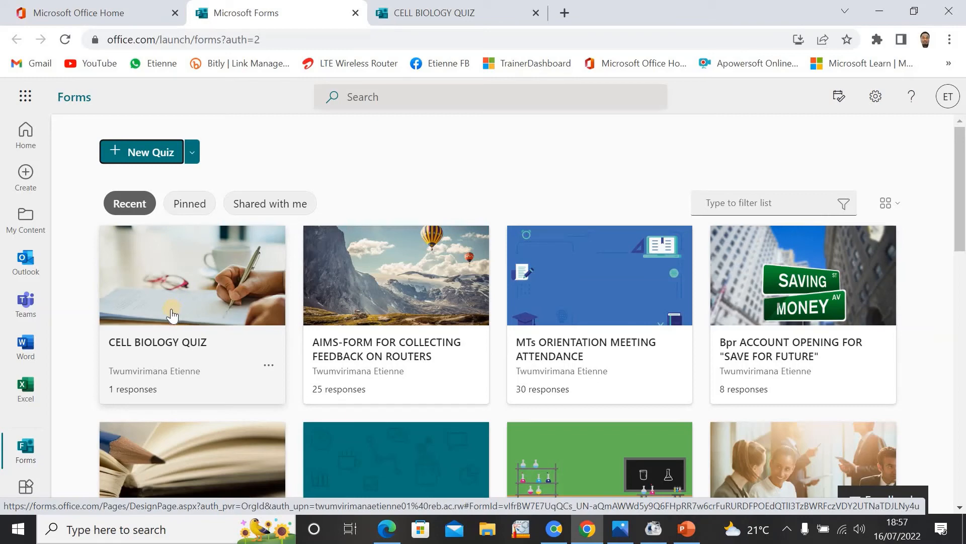
left_click(207, 280)
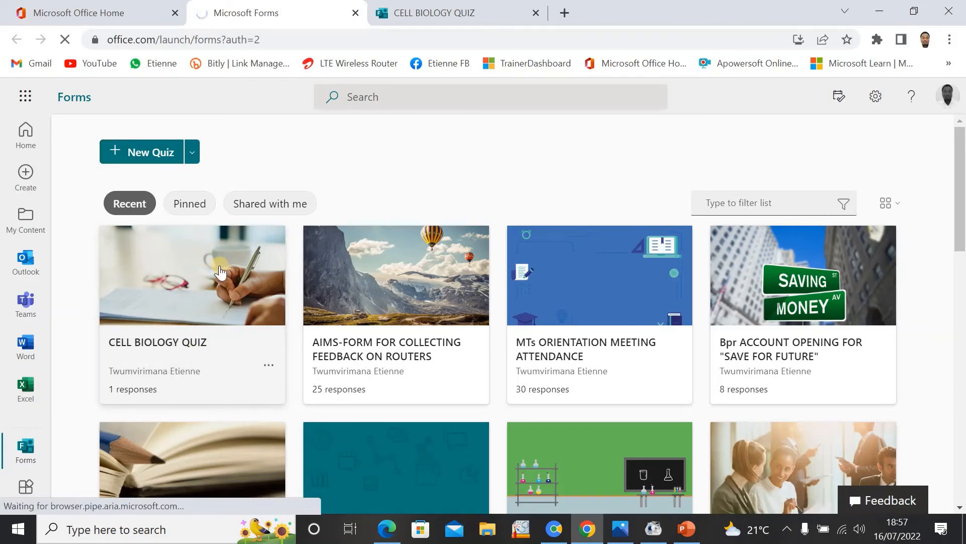
left_click(211, 299)
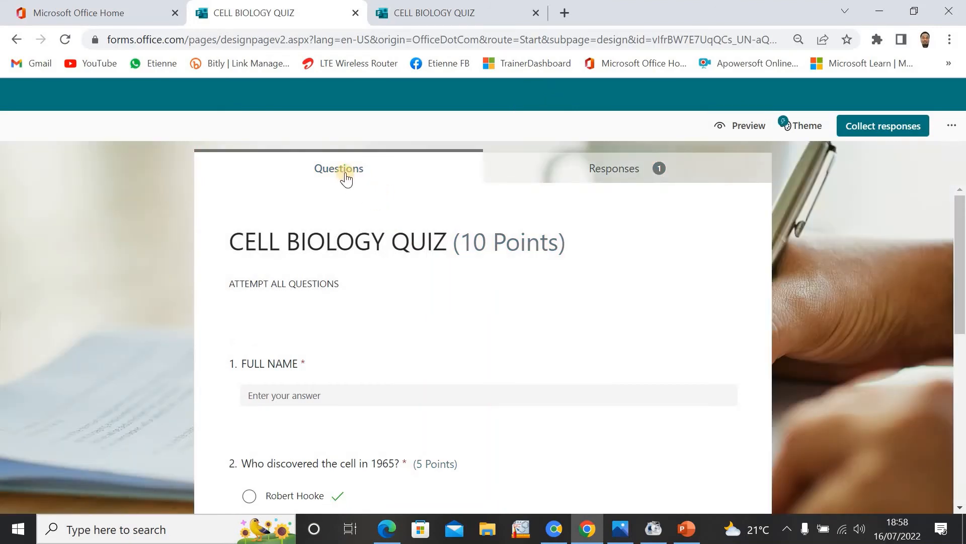
View the quiz's response summary with its response count, average score and status.
left_click(631, 178)
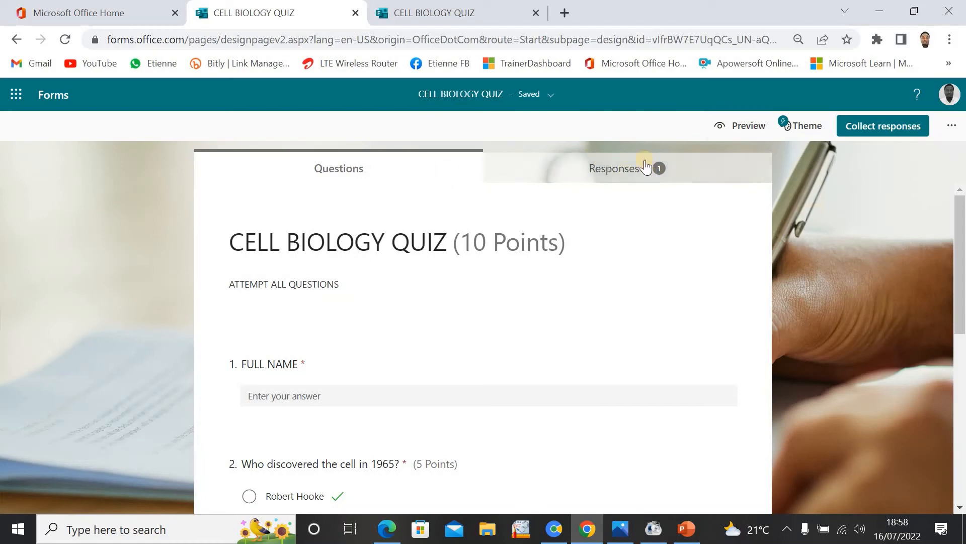
left_click(652, 177)
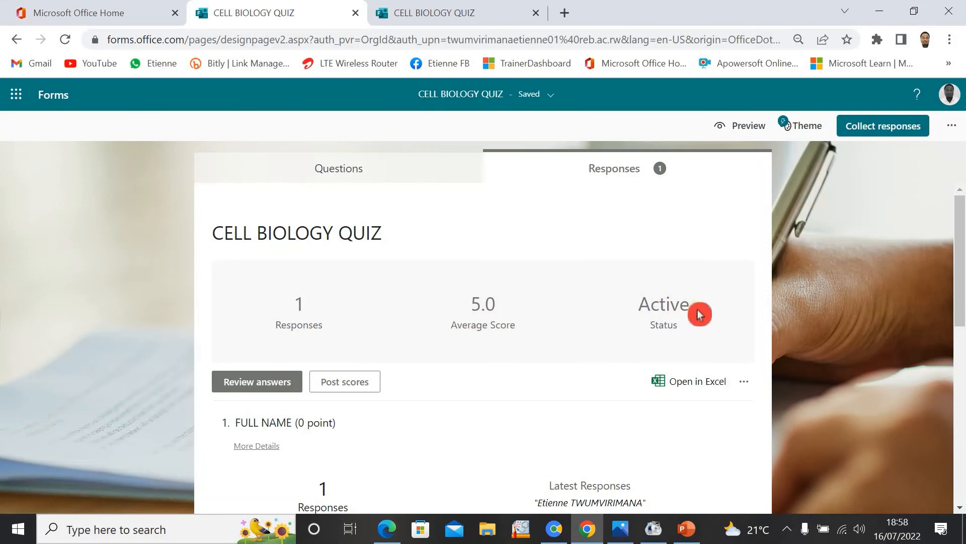
left_click(660, 321)
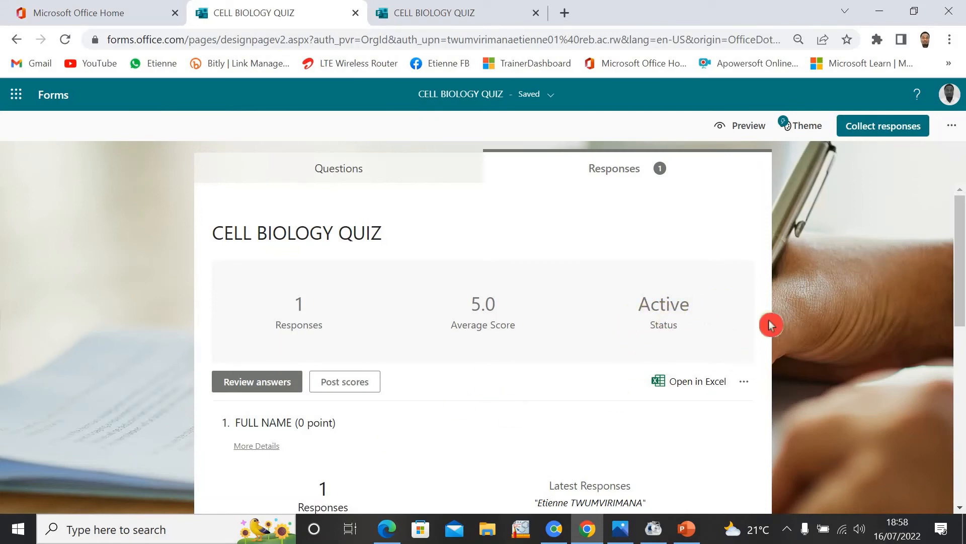
Review the respondent's answers to all quiz questions, examining the total points, completion time and per-question grading.
left_click(268, 384)
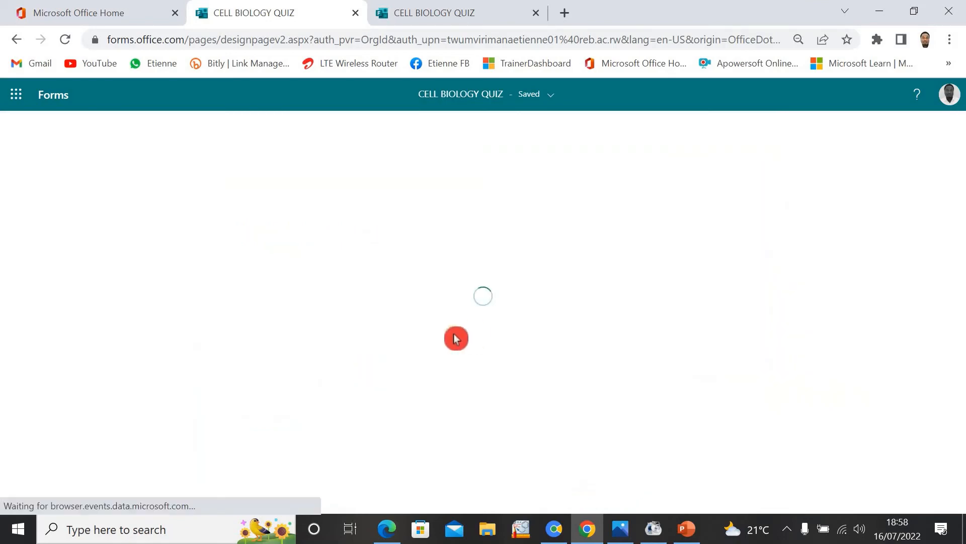
scroll(609, 286, "down", 5)
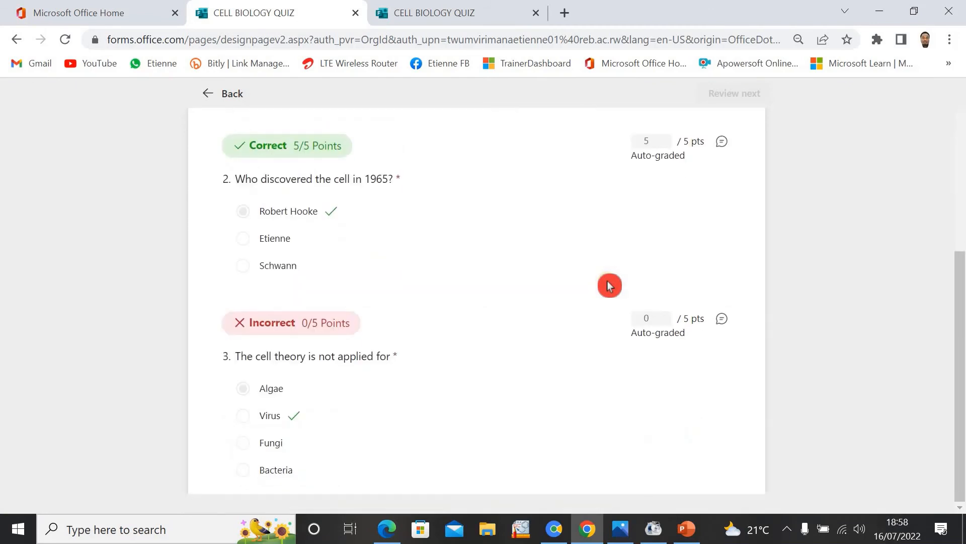
scroll(610, 282, "up", 5)
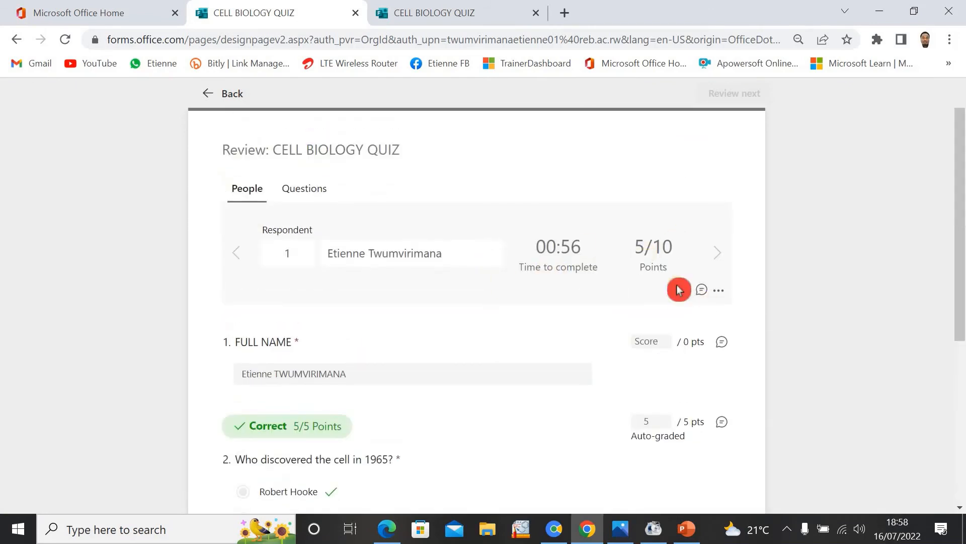
left_click(593, 224)
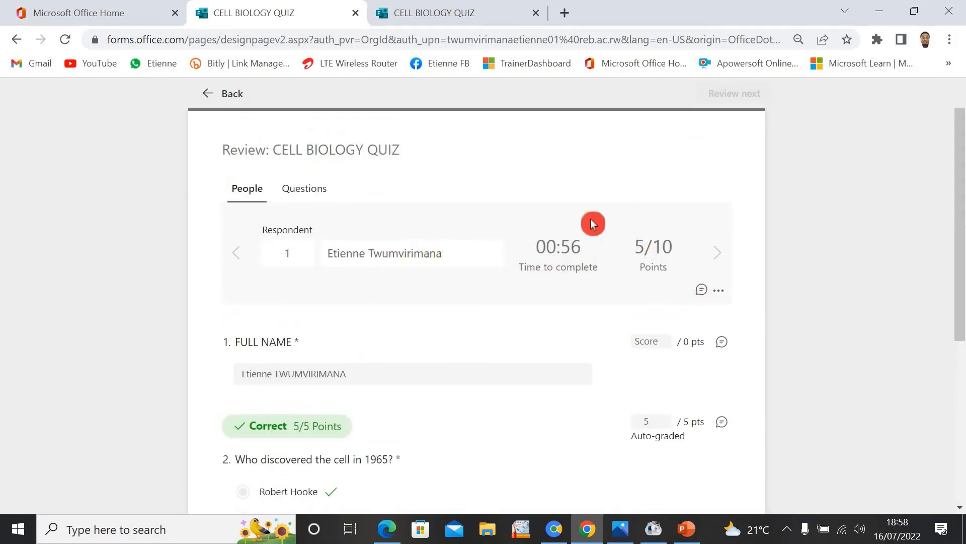
left_click(408, 228)
left_click(427, 236)
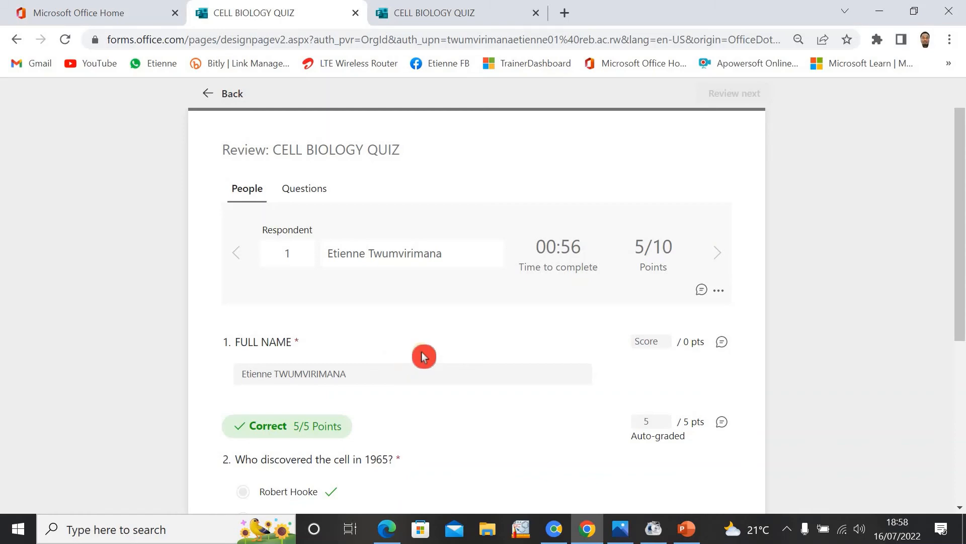
scroll(424, 355, "down", 5)
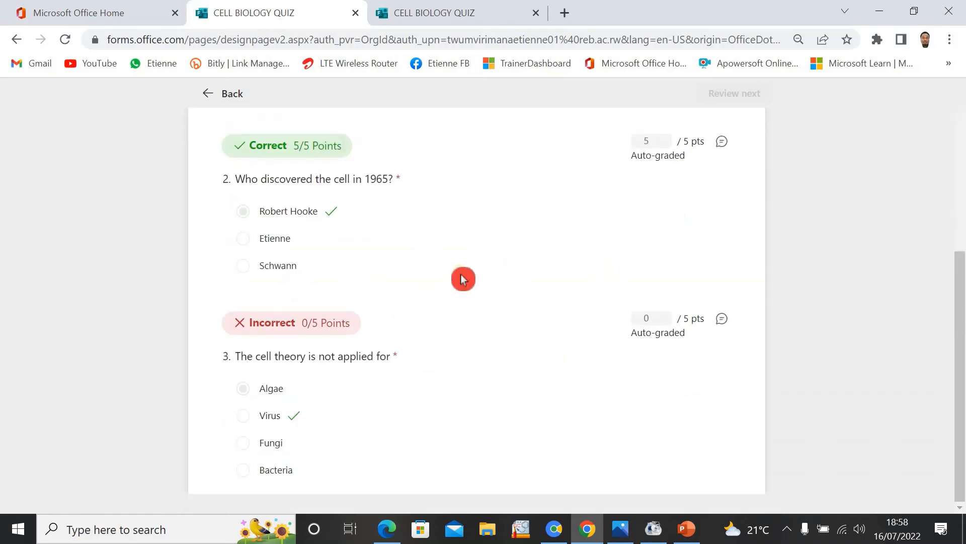
scroll(481, 280, "up", 5)
scroll(484, 302, "down", 5)
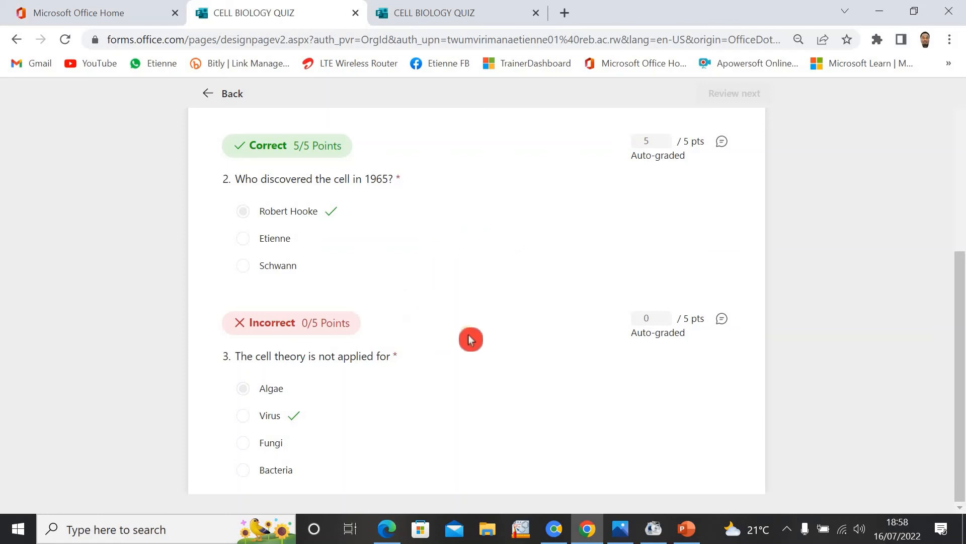
scroll(370, 313, "up", 5)
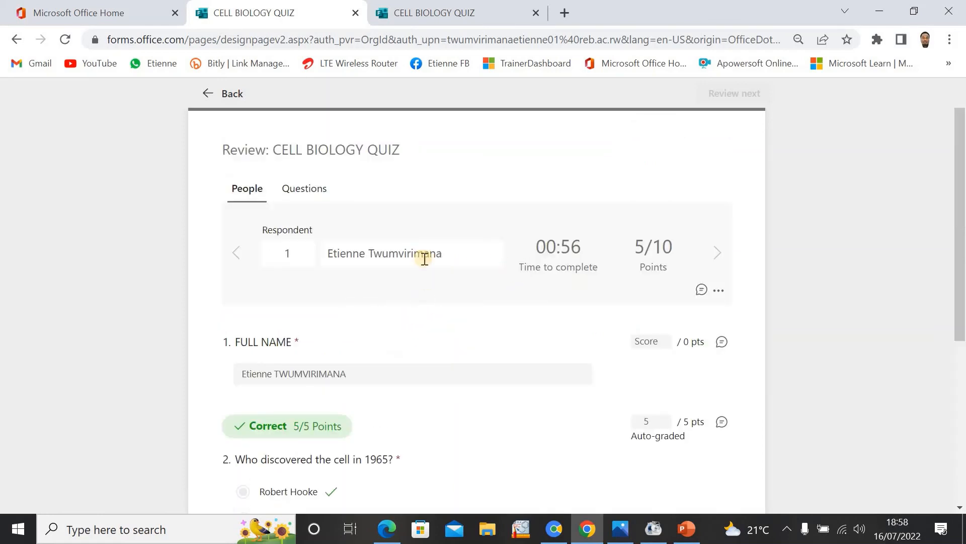
scroll(441, 291, "down", 5)
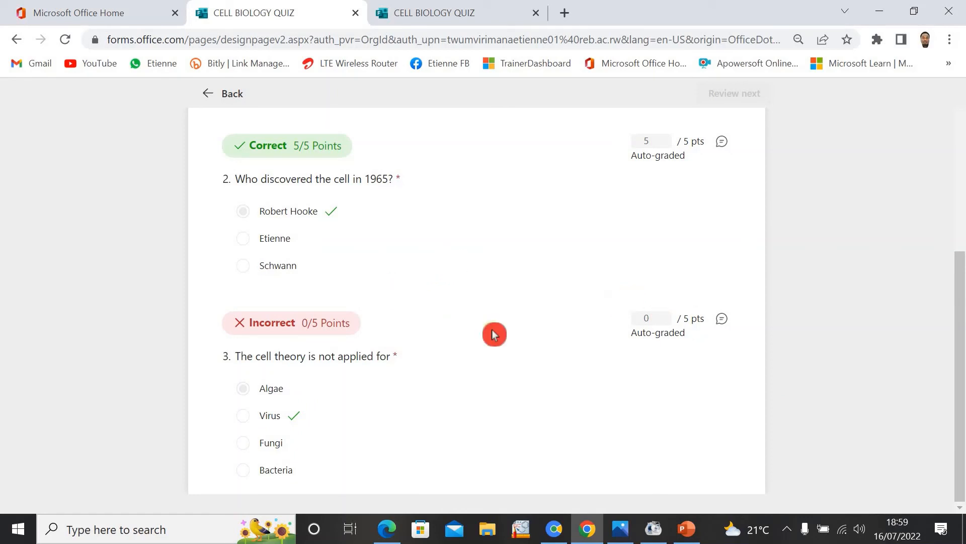
scroll(491, 338, "up", 5)
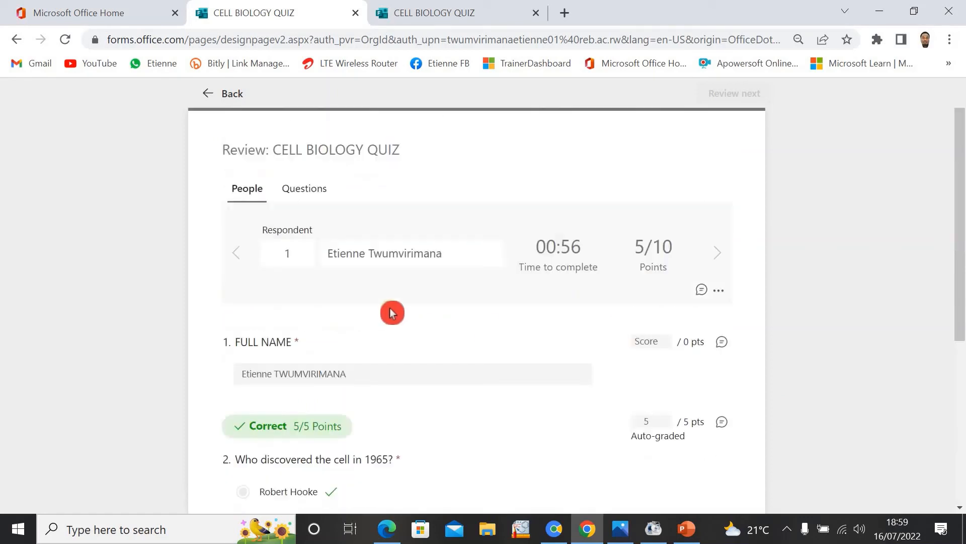
Review the FULL NAME answers by question, switch back to the review by people, and return to the response summary.
left_click(306, 188)
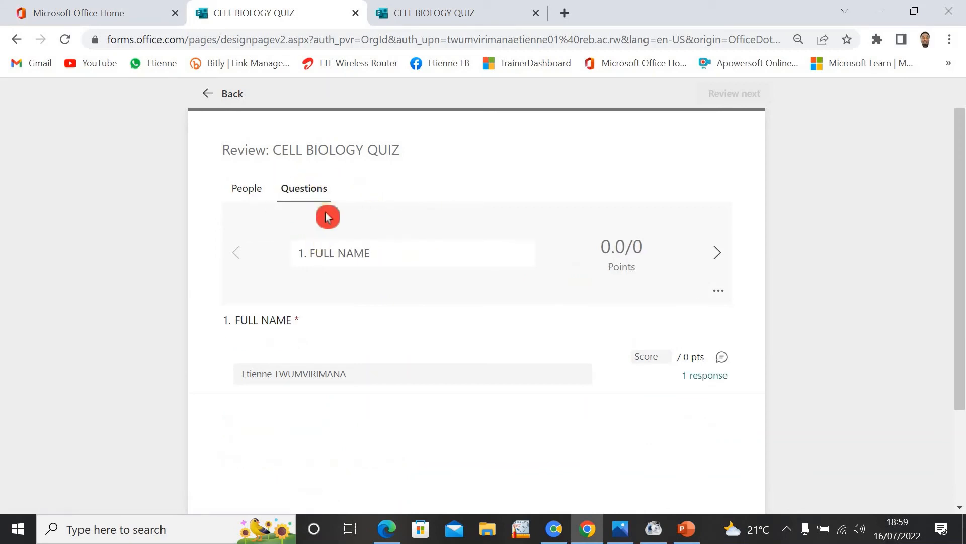
scroll(351, 305, "down", 1)
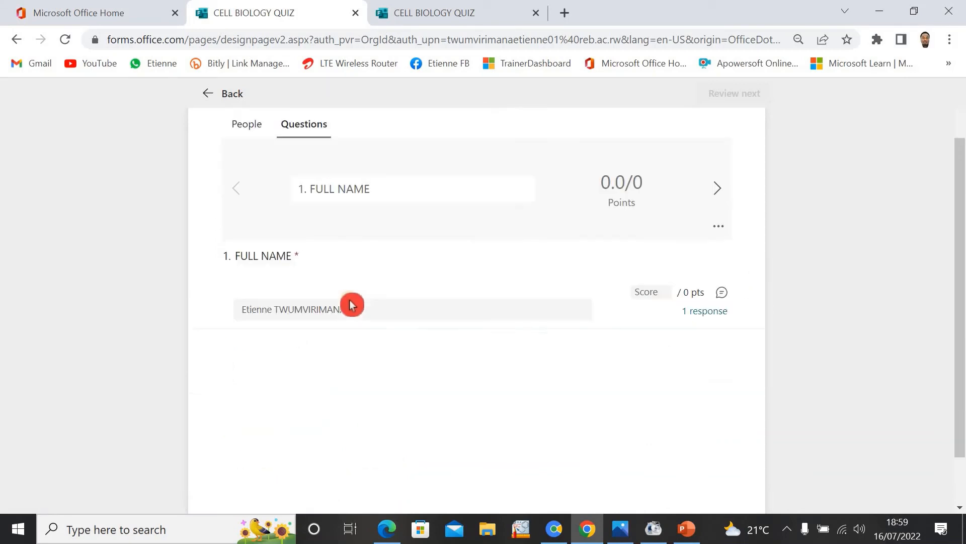
scroll(351, 303, "up", 1)
scroll(351, 302, "down", 1)
scroll(347, 301, "up", 1)
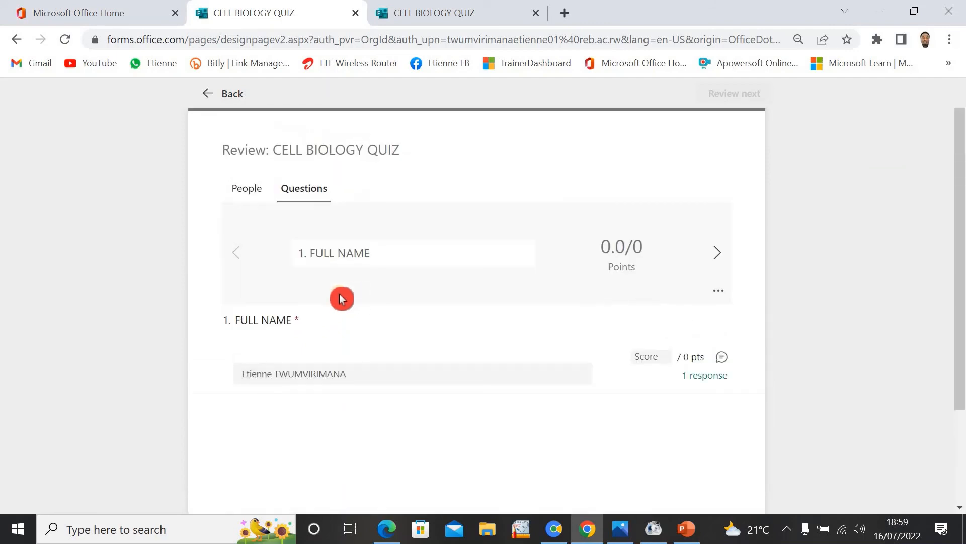
left_click(239, 191)
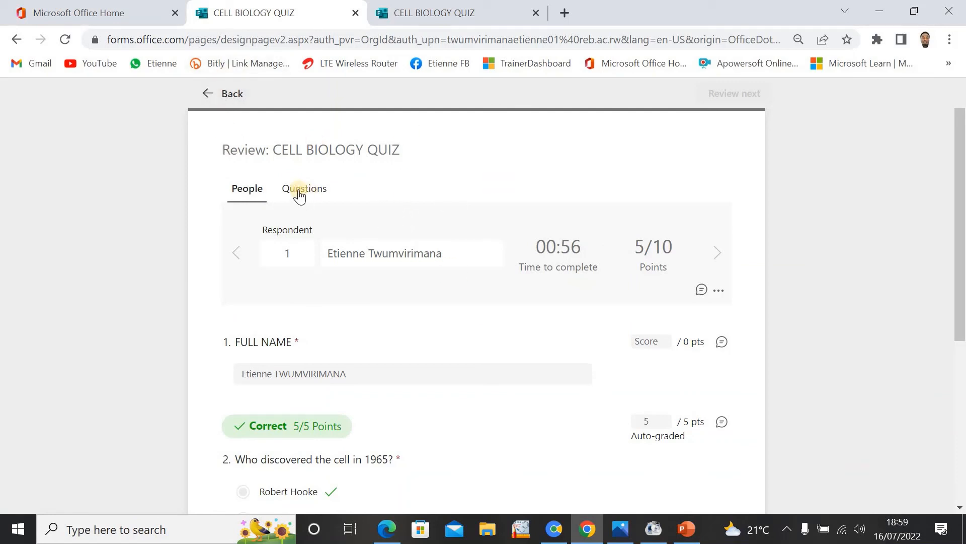
left_click(213, 91)
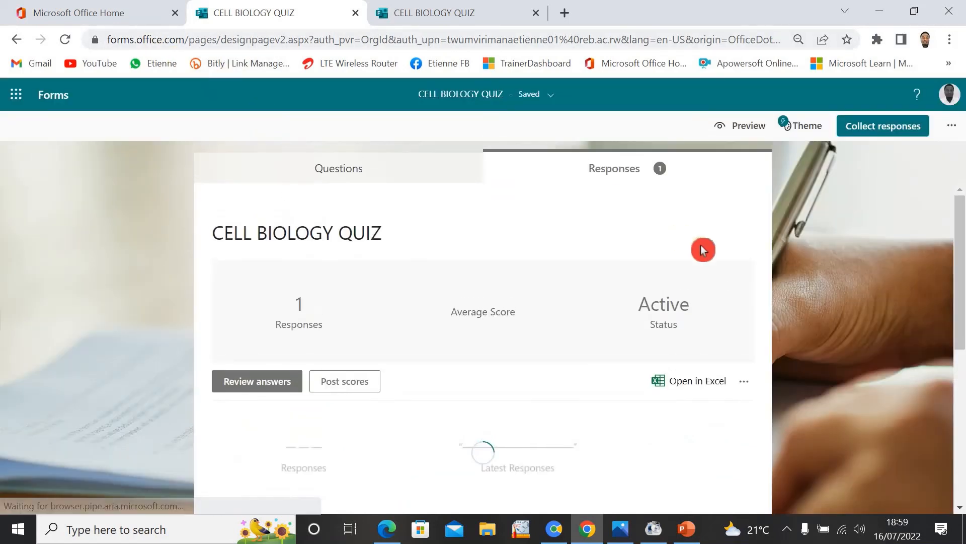
Open the score posting page, try selecting the single respondent and all respondents, and return to the response summary without posting.
left_click(349, 382)
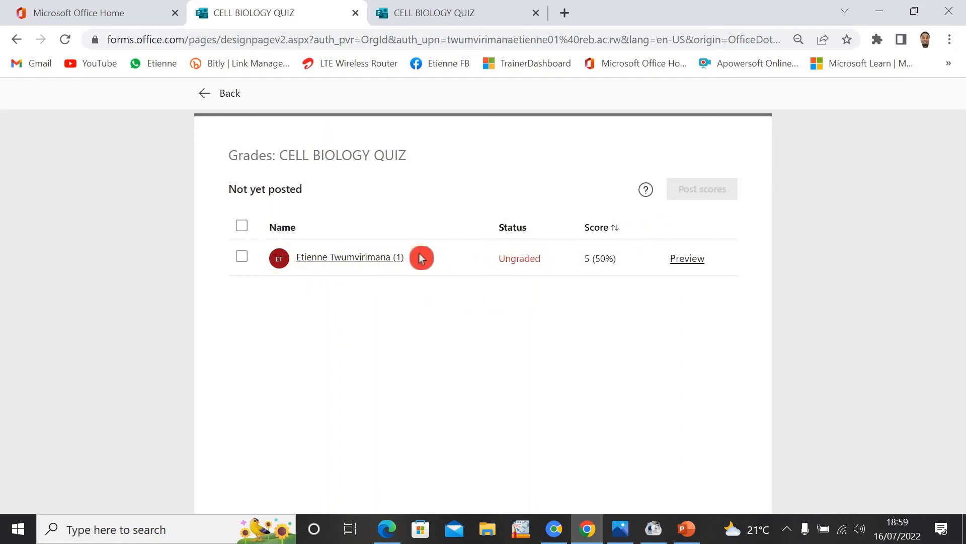
left_click(243, 258)
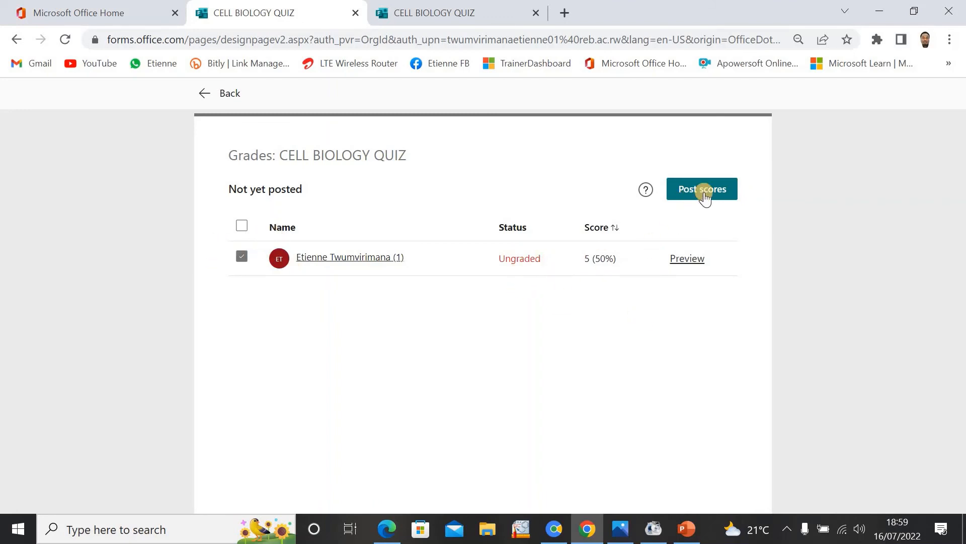
left_click(328, 224)
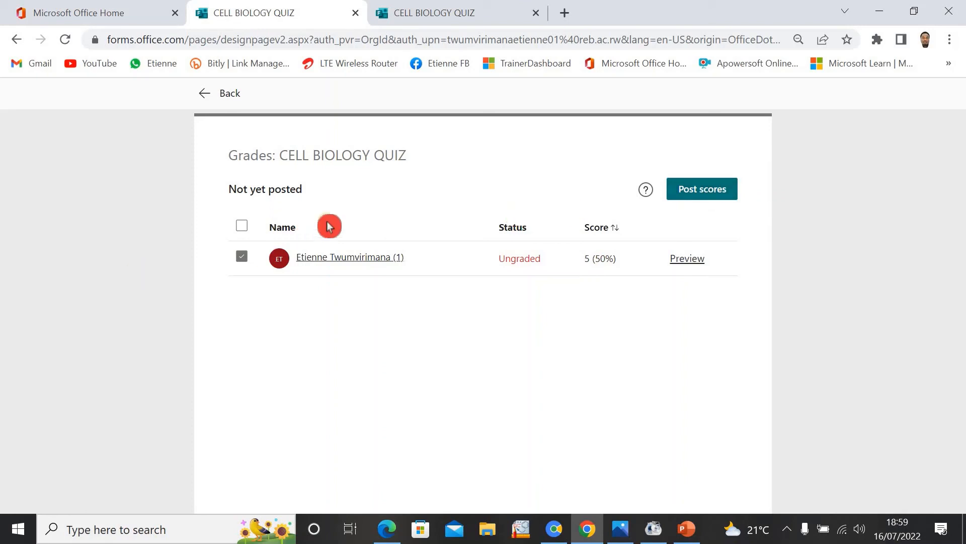
left_click(242, 226)
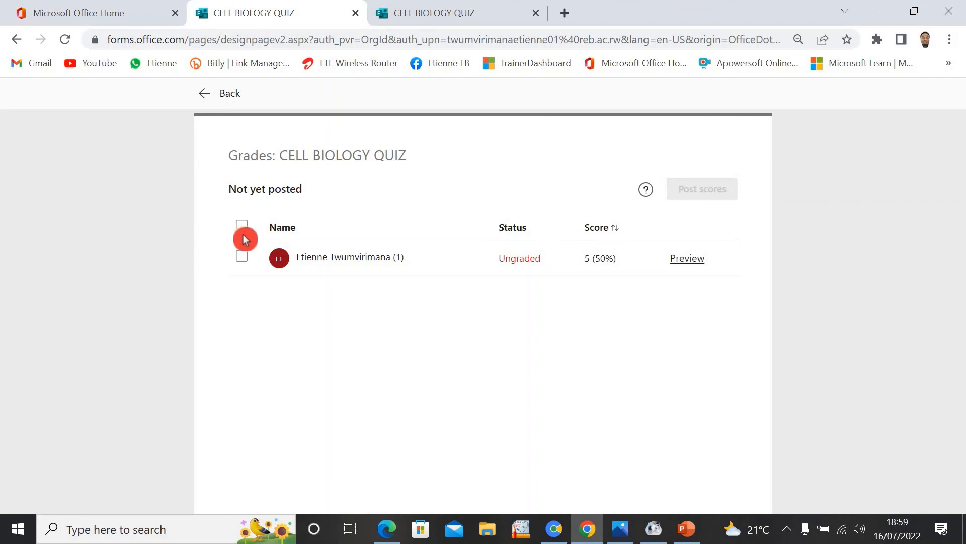
left_click(244, 229)
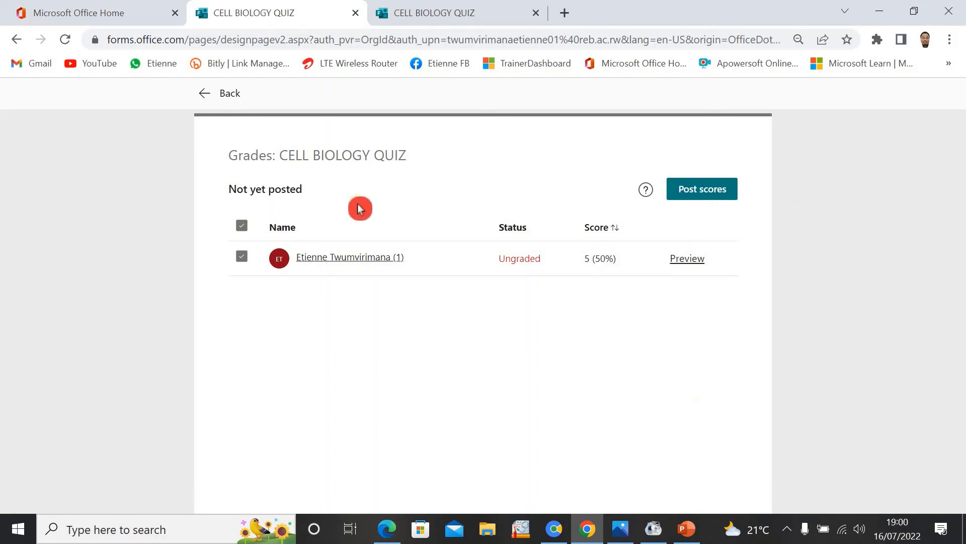
left_click(207, 98)
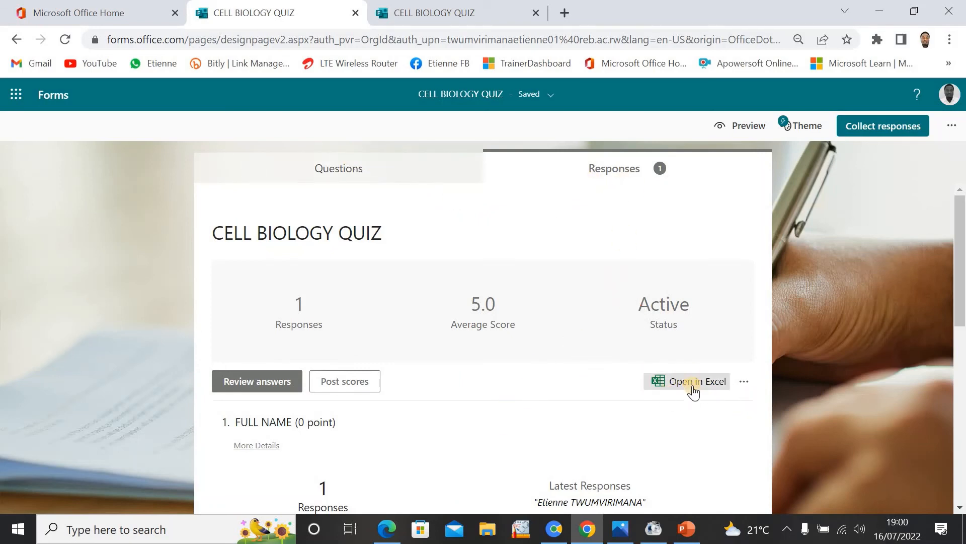
Check the additional response options, and examine the answer statistics and charts for each quiz question.
left_click(744, 384)
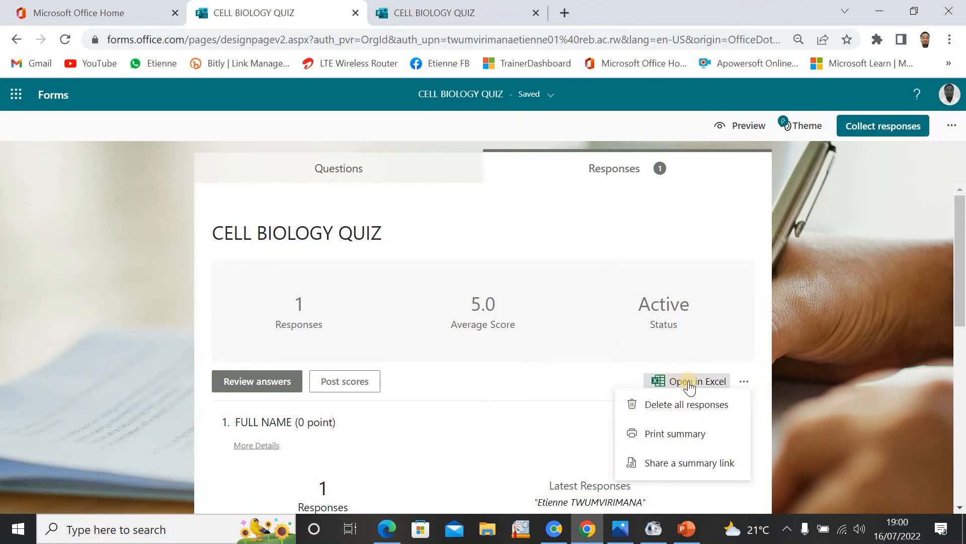
scroll(961, 299, "down", 2)
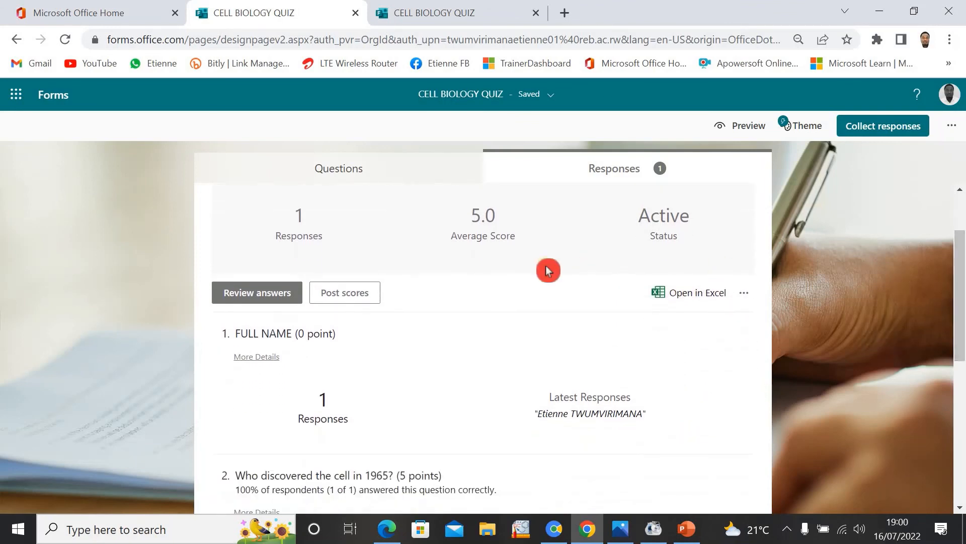
left_click_drag(962, 295, 962, 355)
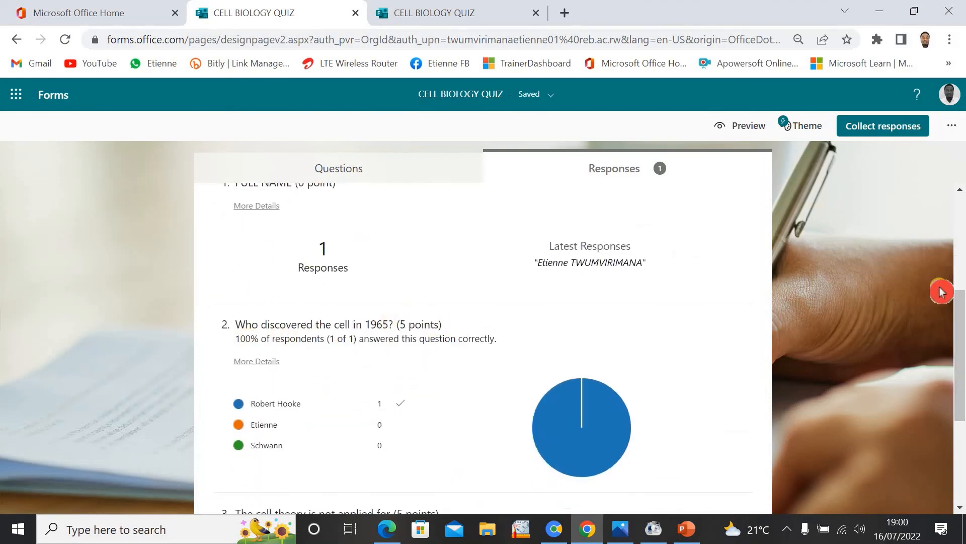
left_click_drag(960, 307, 961, 353)
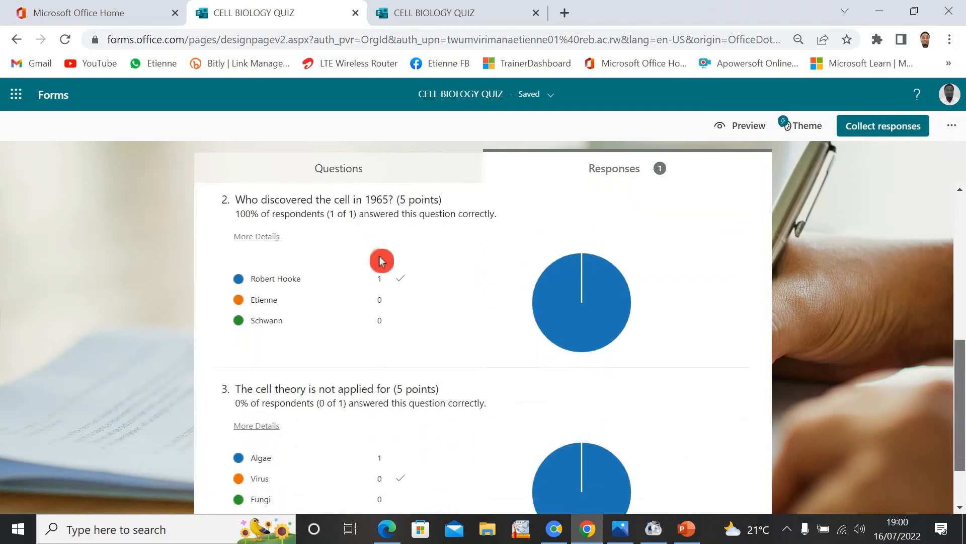
mouse_move(539, 296)
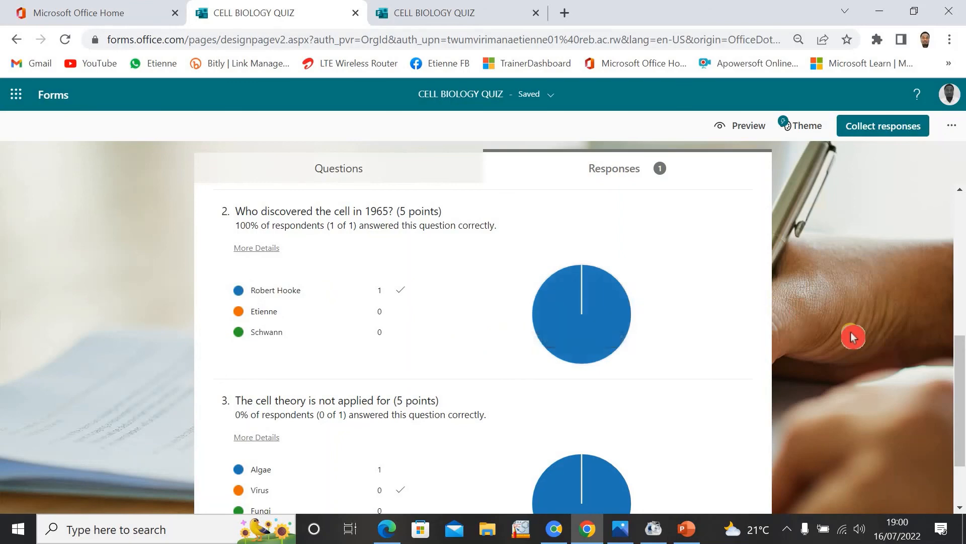
left_click_drag(962, 329, 961, 425)
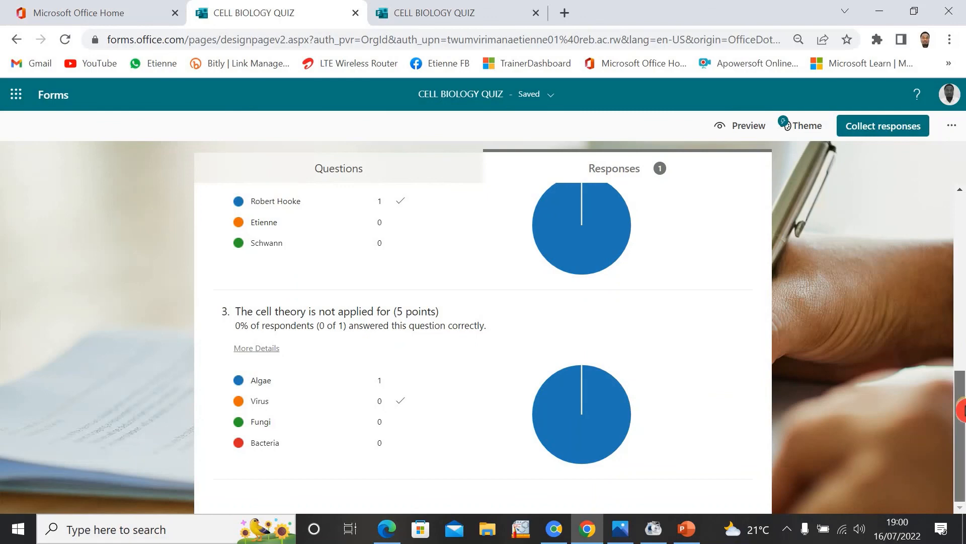
scroll(960, 308, "up", 3)
scroll(960, 308, "up", 6)
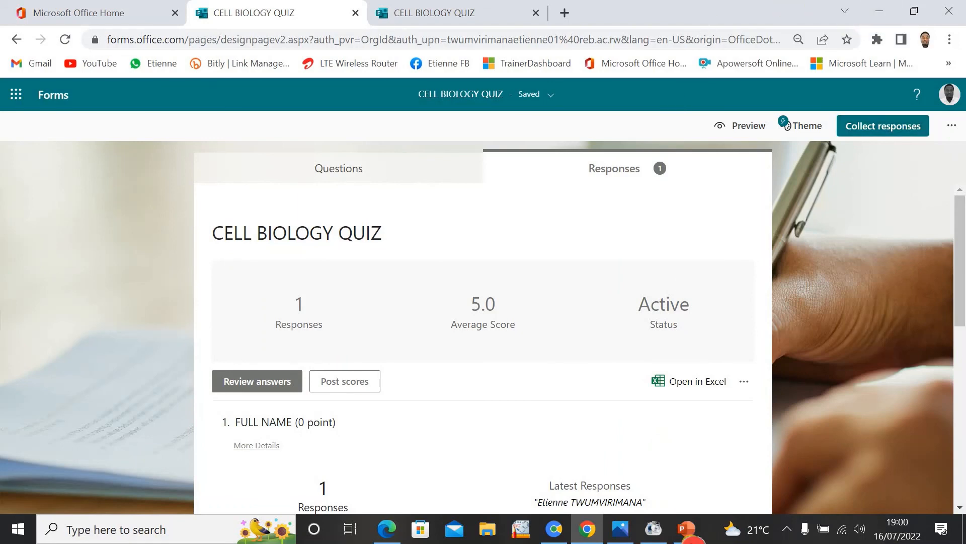
Switch to the CELL BIOLOGY presentation in PowerPoint and select the EVALUATION/QUIZ slide containing the quiz link.
left_click(687, 529)
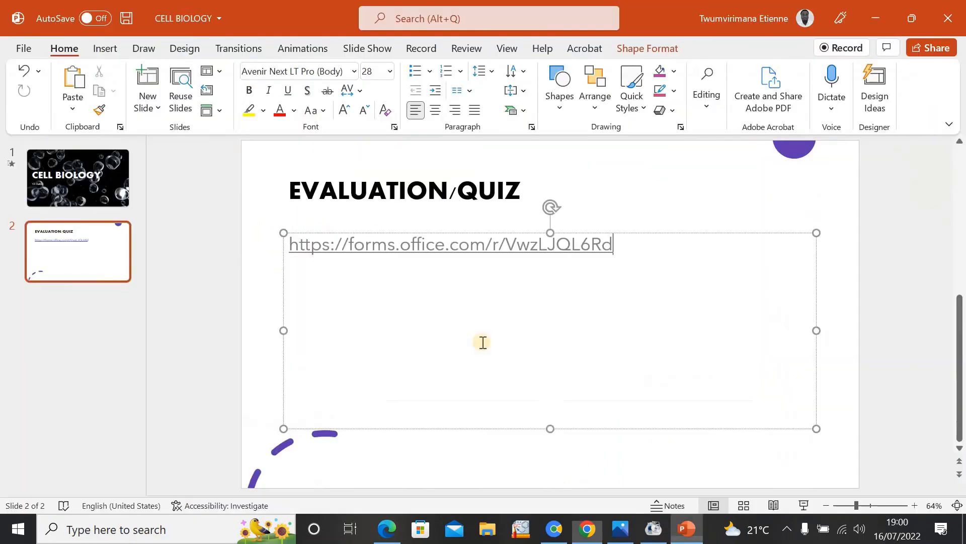
left_click(268, 403)
left_click(76, 187)
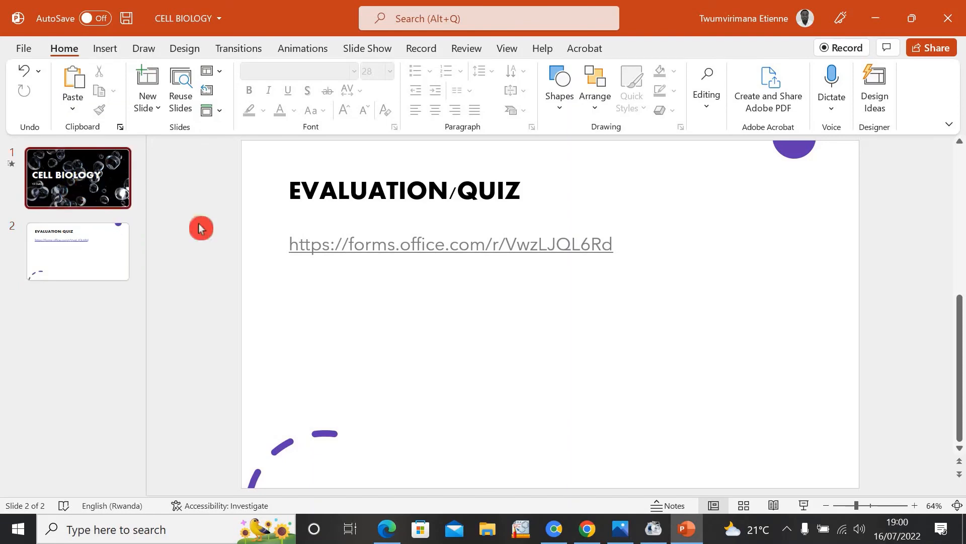
left_click(93, 271)
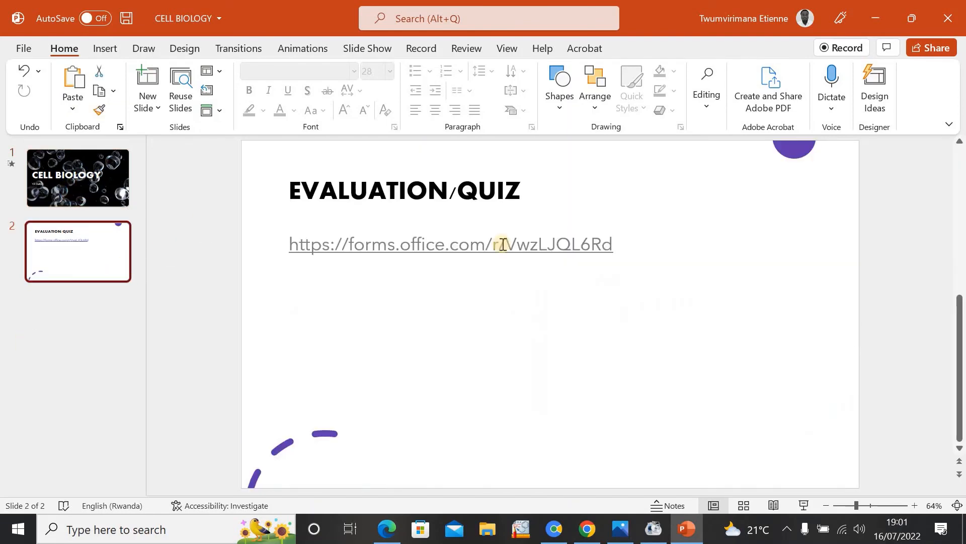